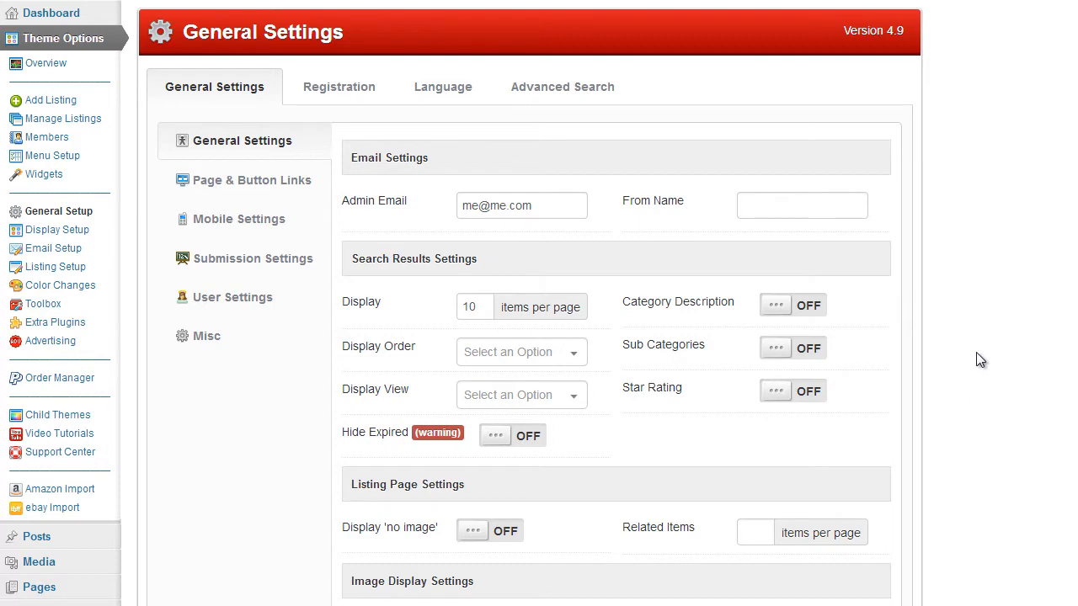
- Look over the email, search results and listing page options in the General Settings
left_click(111, 215)
scroll(667, 247, "down", 1)
scroll(666, 246, "up", 1)
scroll(355, 259, "down", 1)
left_click_drag(352, 172, 378, 172)
left_click(501, 165)
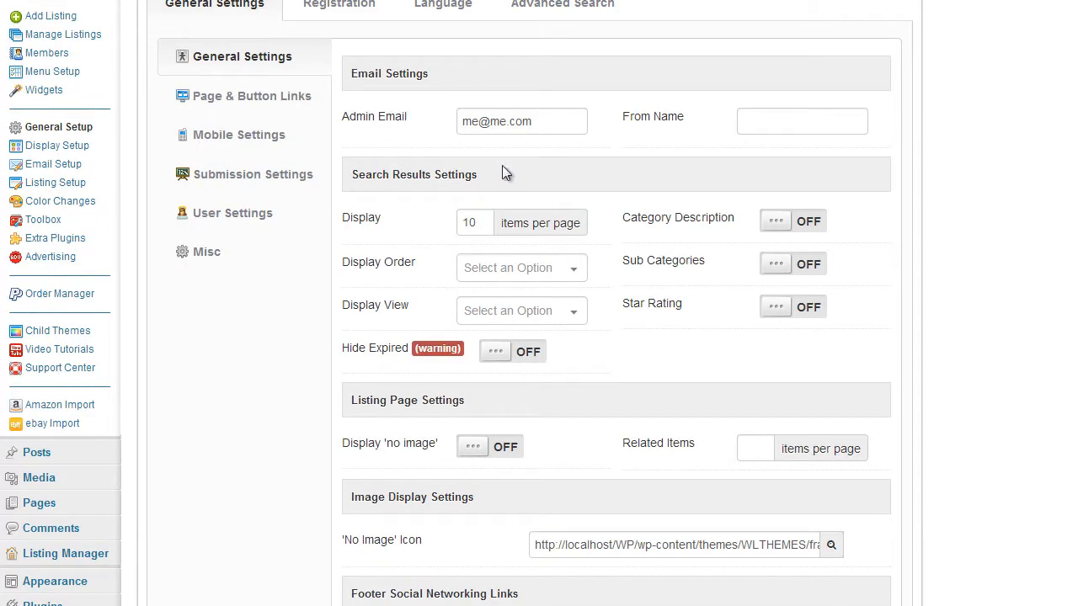
scroll(502, 170, "up", 1)
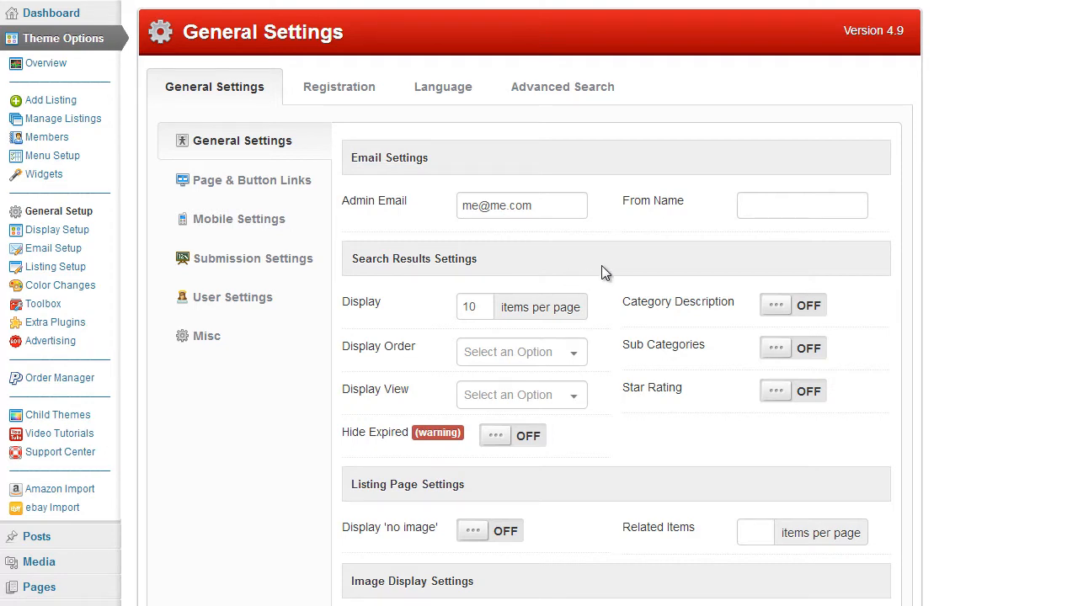
scroll(601, 272, "down", 1)
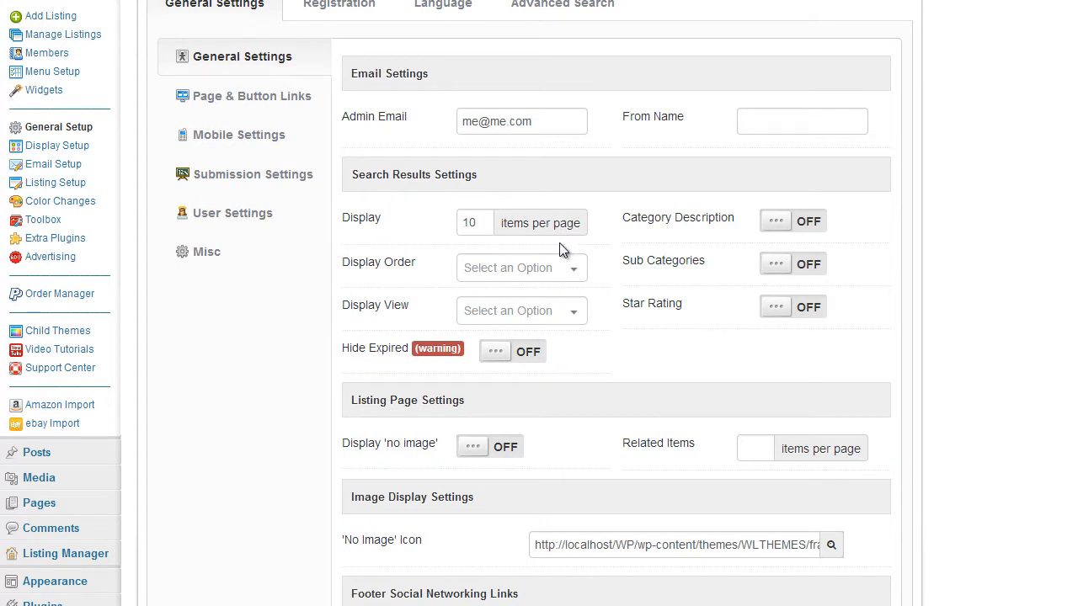
scroll(560, 248, "up", 1)
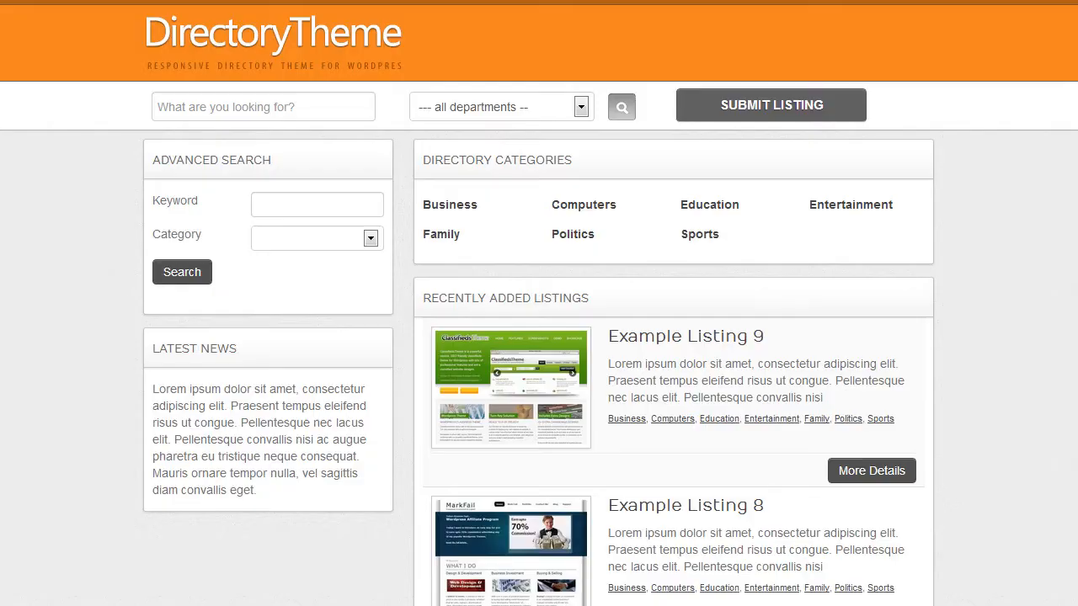
- Look over the directory site's home page categories and recently added listings, briefly visiting the Business category
scroll(711, 167, "down", 4)
scroll(711, 167, "up", 4)
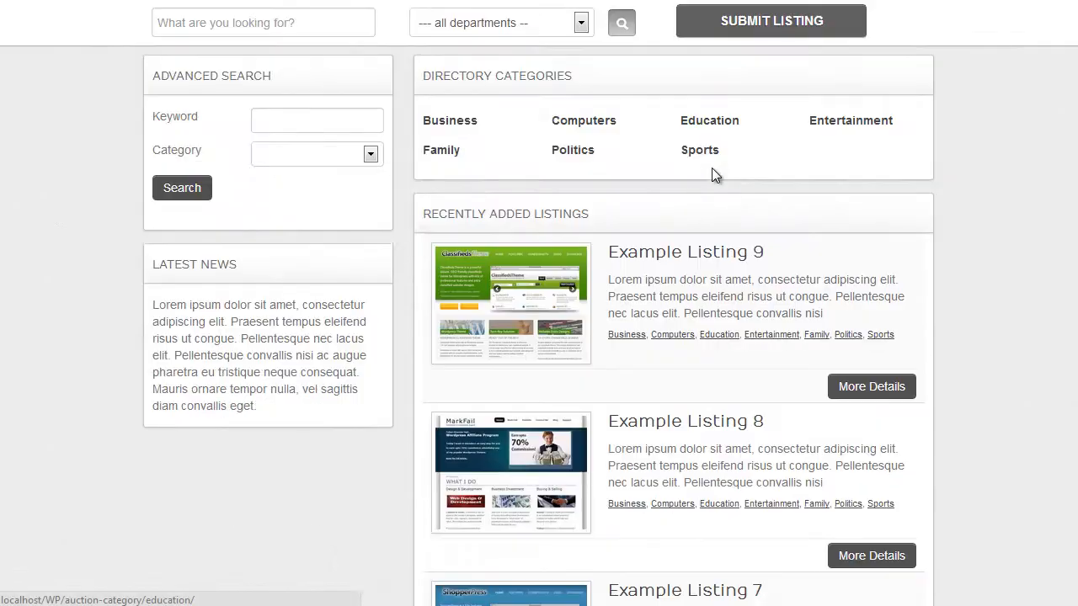
scroll(712, 167, "up", 1)
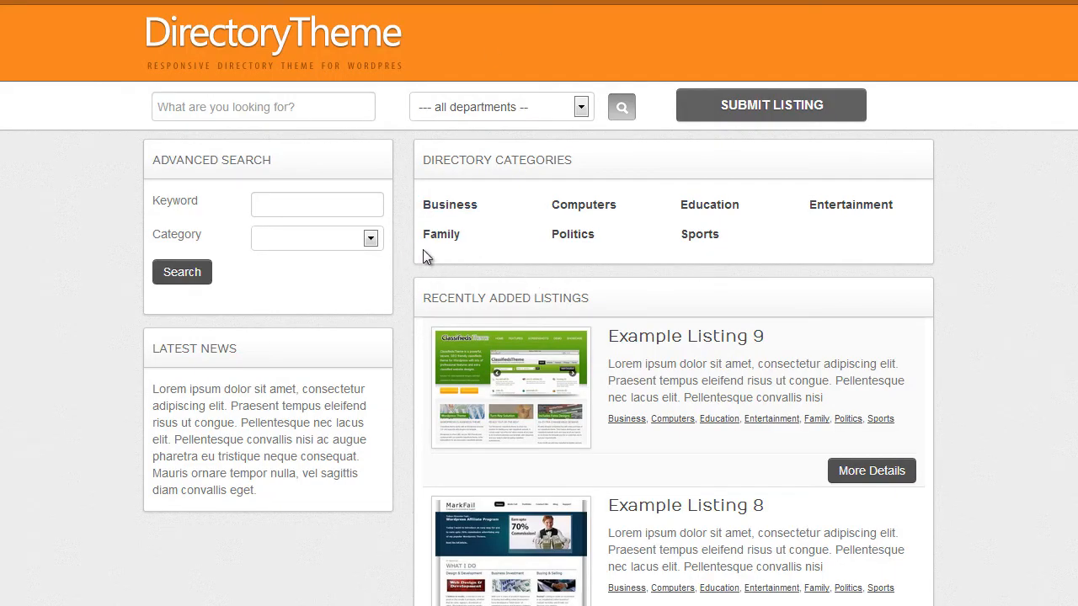
left_click(451, 208)
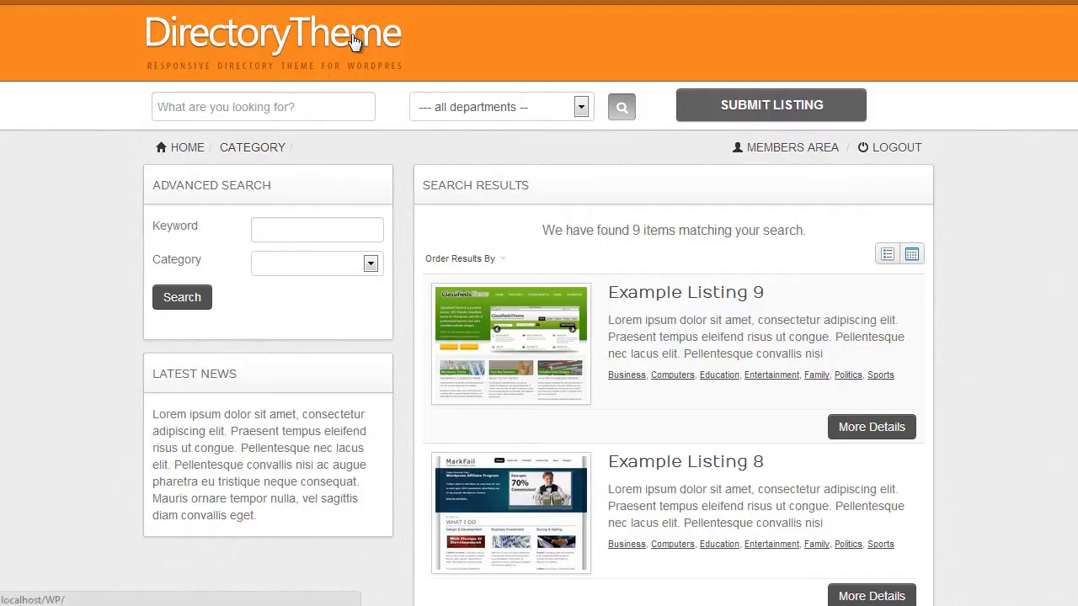
left_click(357, 38)
scroll(965, 292, "down", 10)
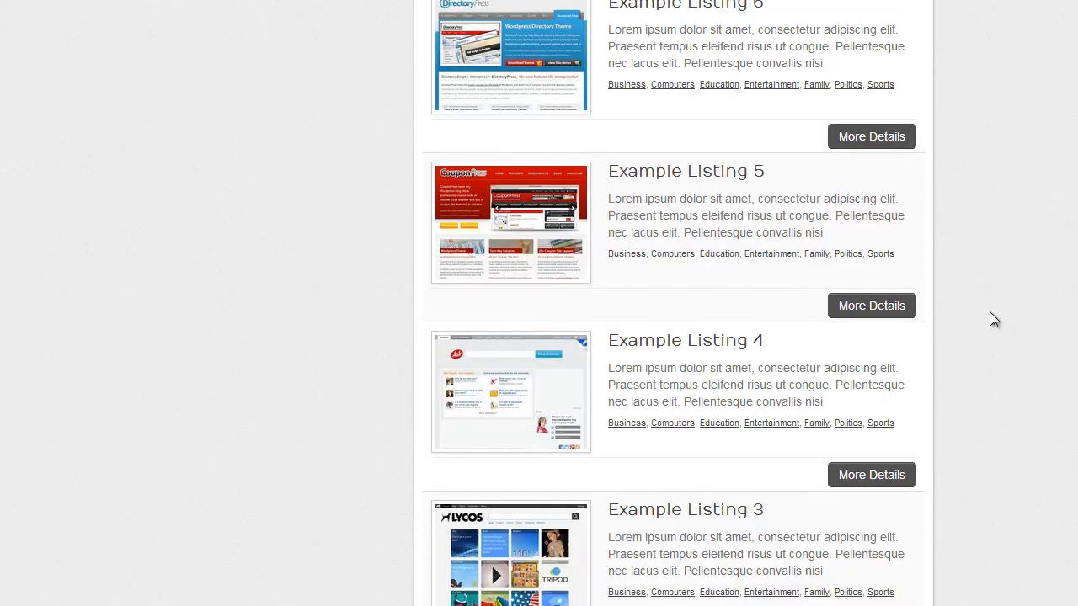
left_click_drag(1075, 246, 1058, 68)
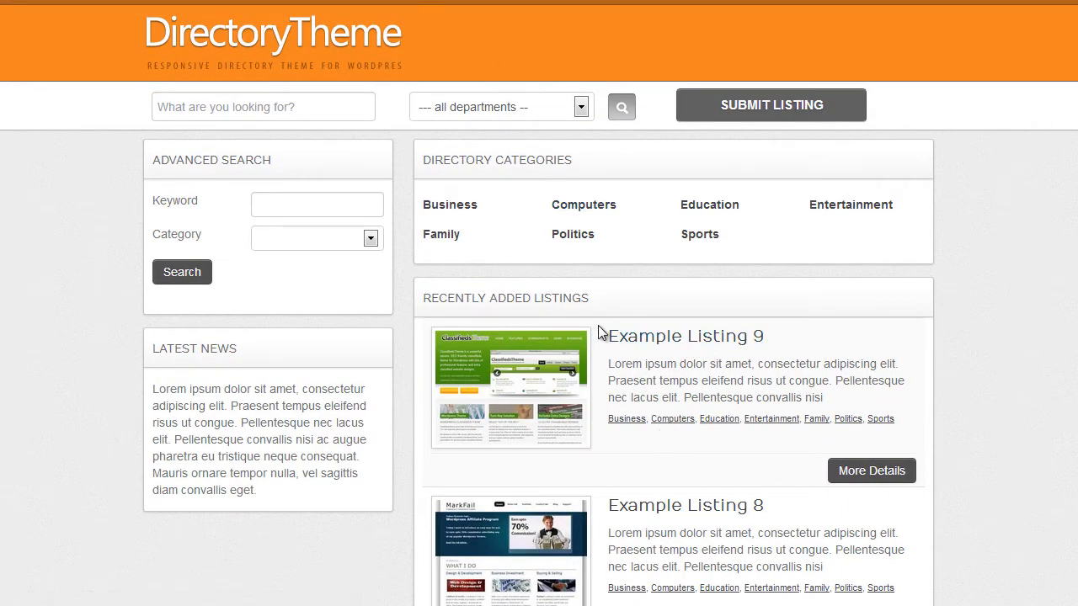
scroll(621, 262, "down", 2)
scroll(624, 304, "up", 2)
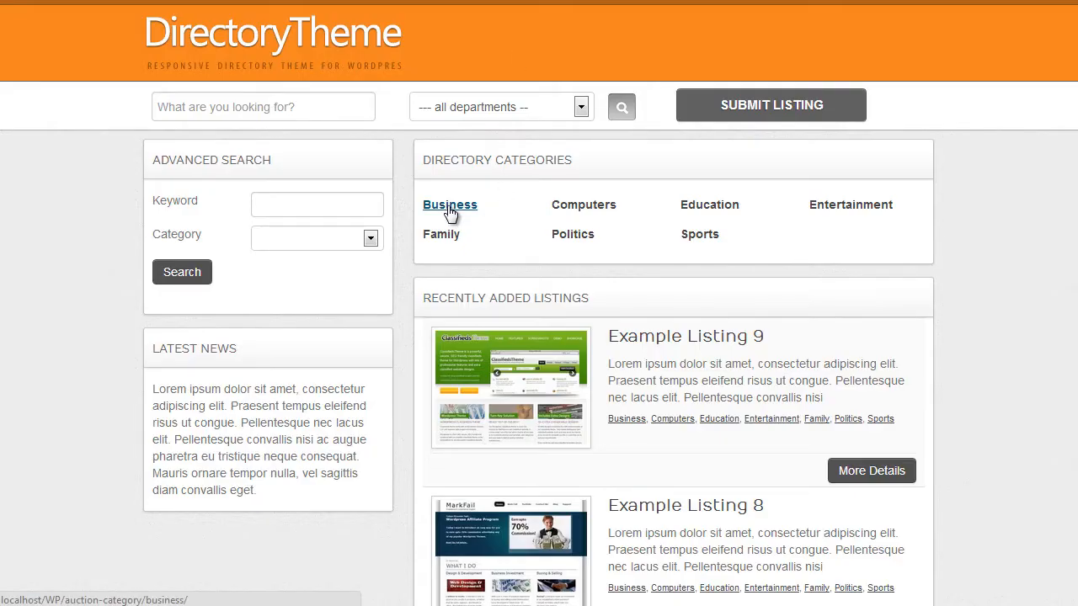
- Open the Business category and examine its search results and result ordering choices
left_click(447, 207)
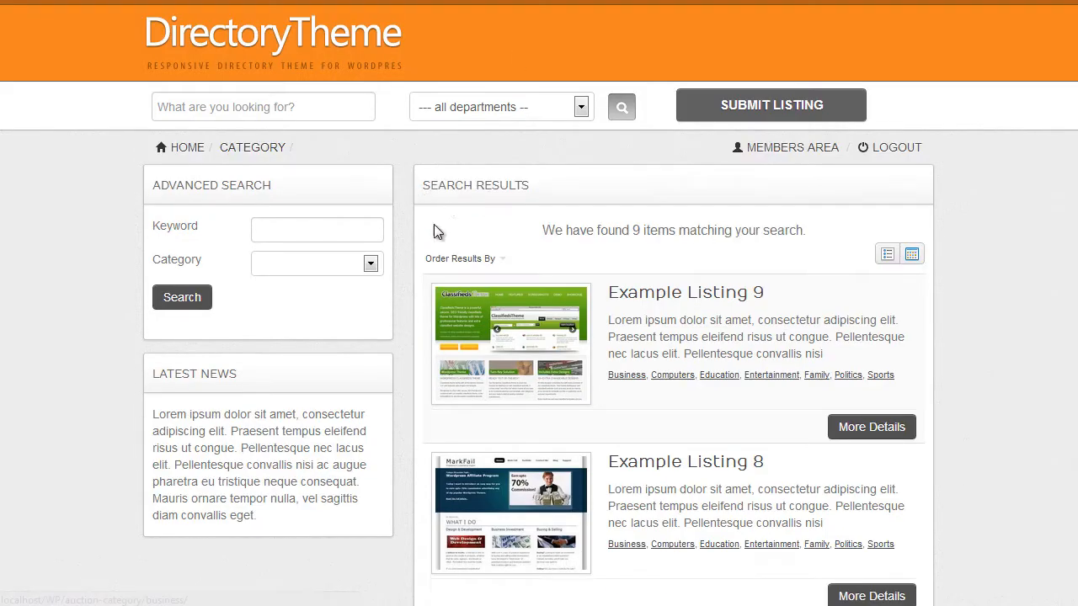
left_click(463, 258)
left_click(400, 223)
scroll(658, 261, "down", 4)
scroll(655, 303, "up", 4)
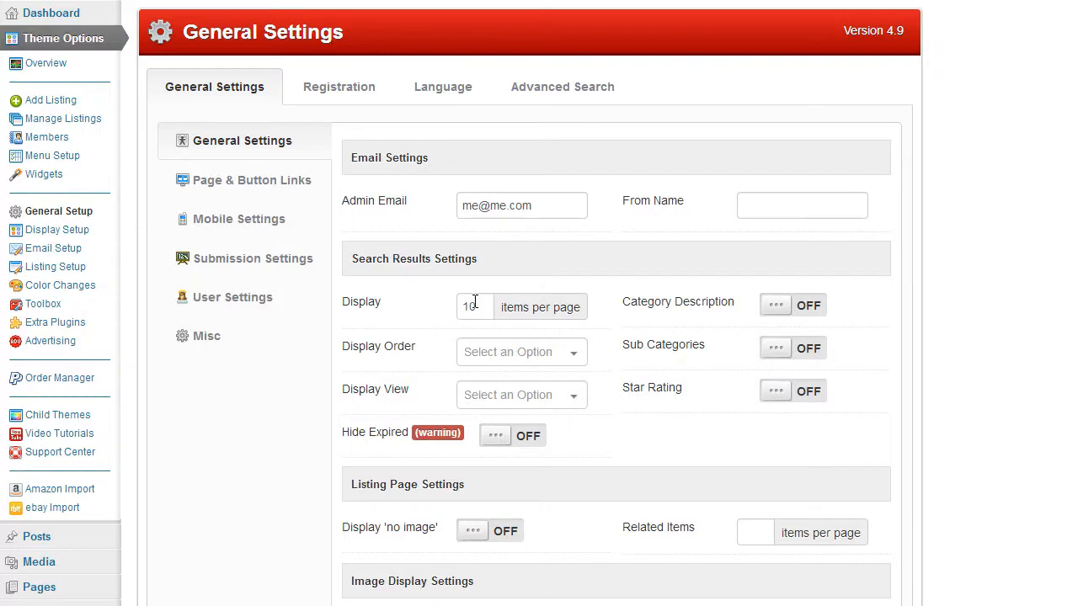
- Set the search results display to 4 items per page, save, and check the Business category's listings down to the pagination
left_click_drag(475, 302, 453, 308)
type("4")
scroll(833, 332, "down", 15)
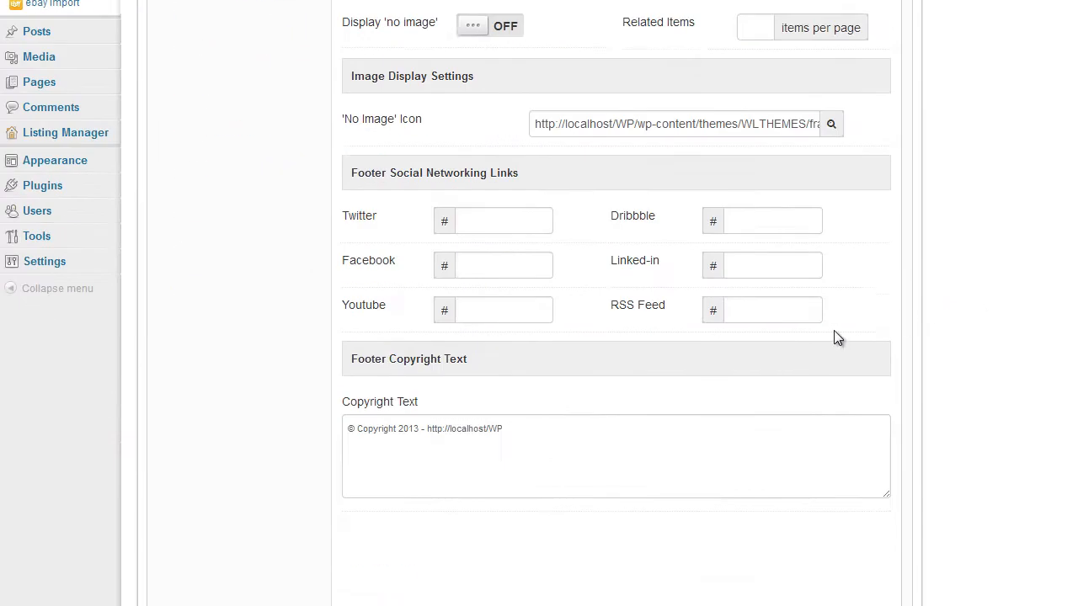
left_click(517, 434)
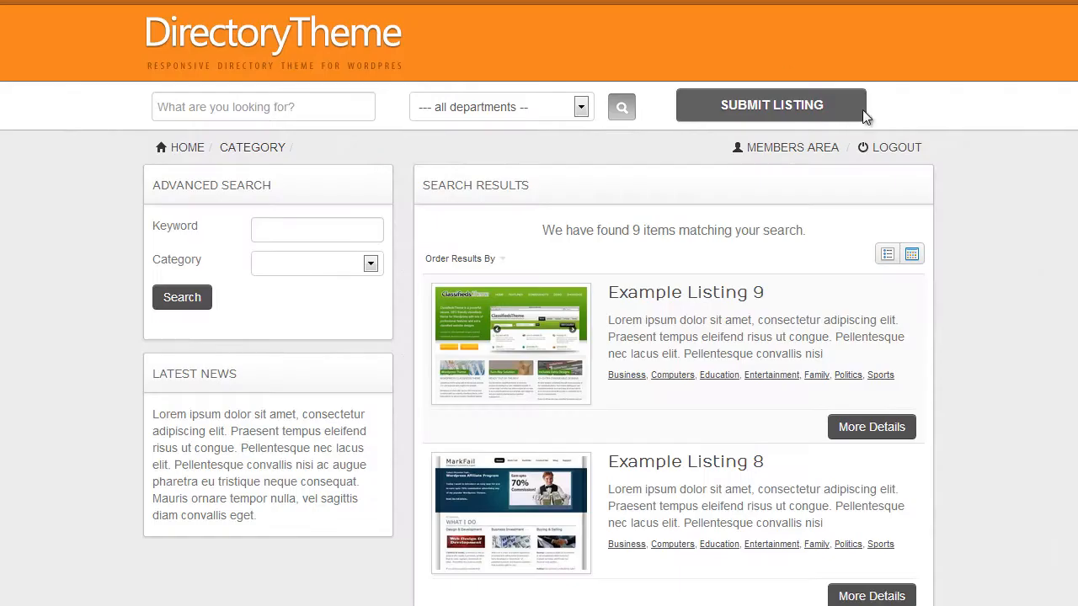
scroll(978, 236, "down", 1)
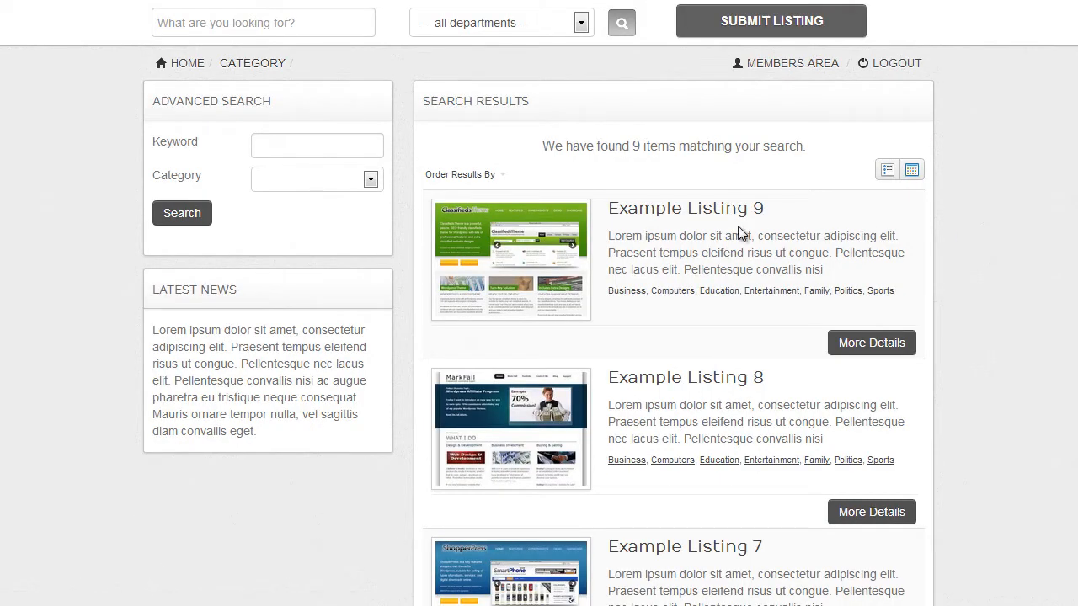
scroll(757, 211, "down", 1)
scroll(778, 193, "down", 3)
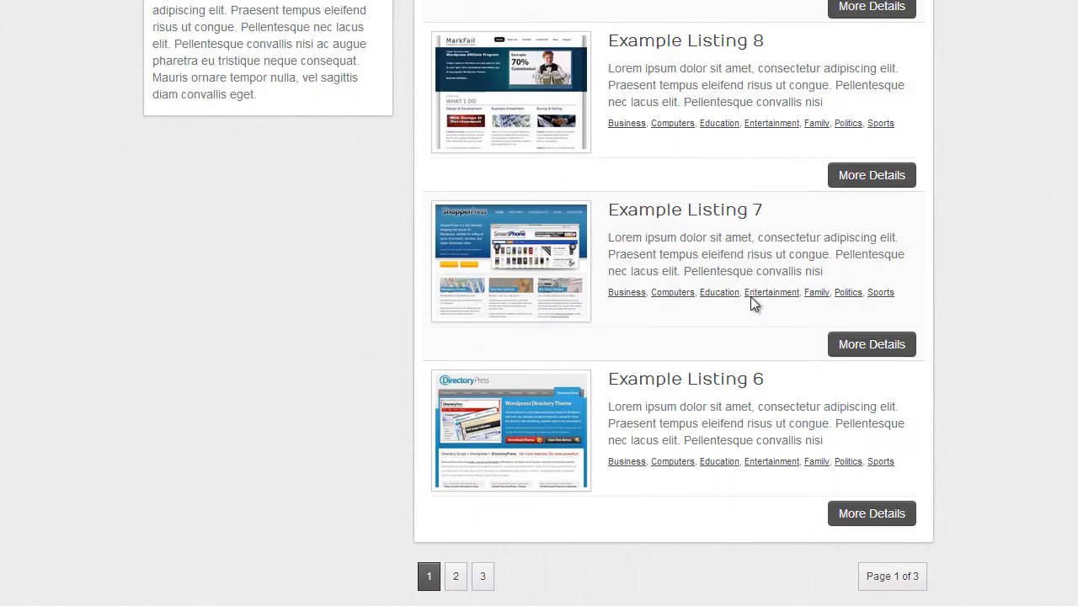
scroll(755, 413, "down", 1)
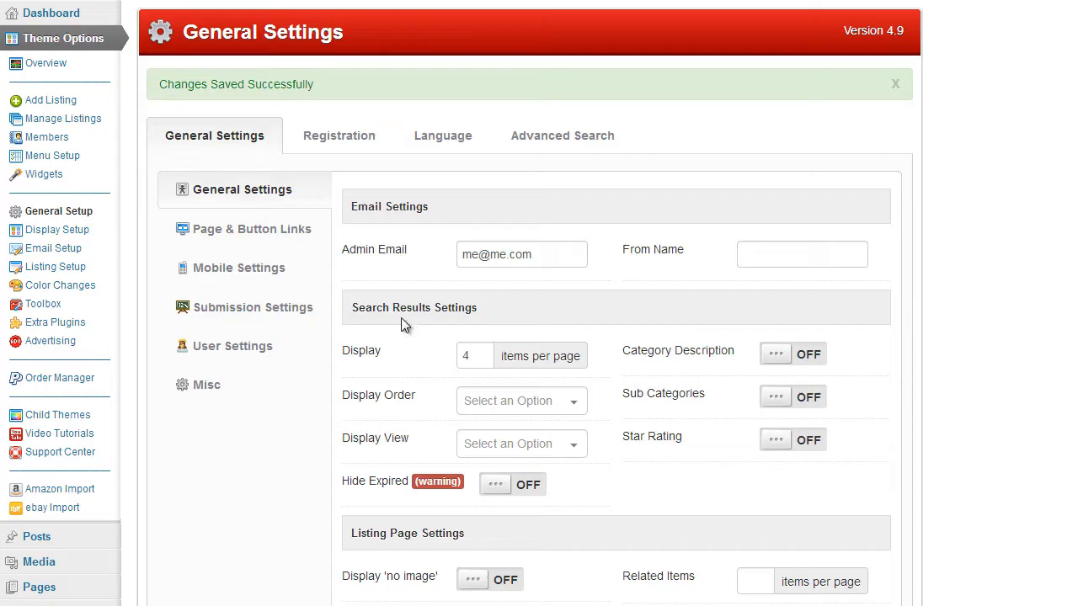
- Set the search results display to 10 items per page and save the settings
left_click_drag(479, 354, 438, 365)
type("10")
scroll(654, 387, "down", 9)
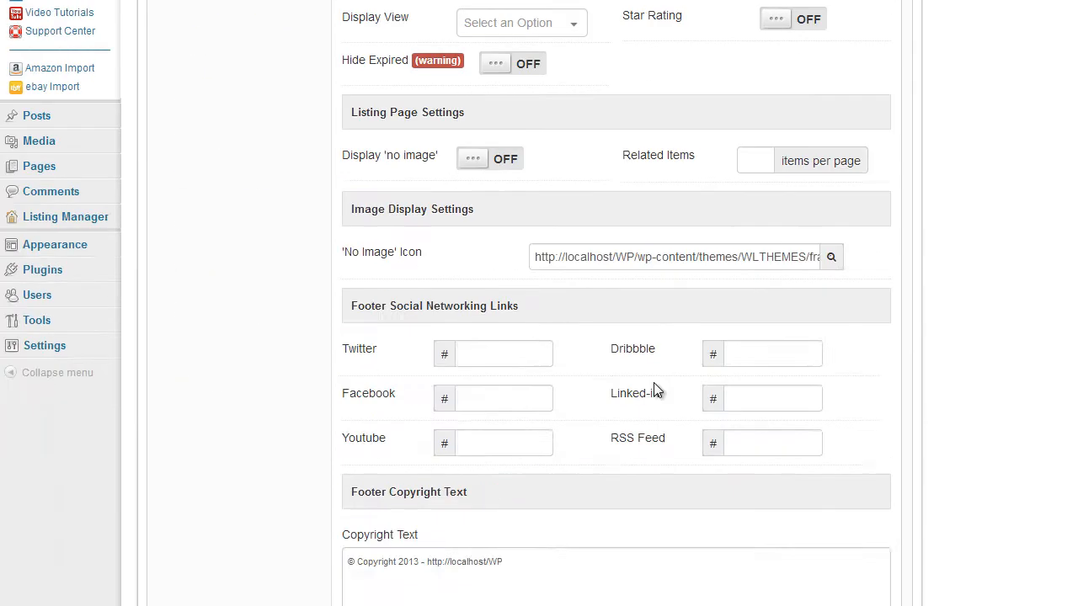
left_click(511, 573)
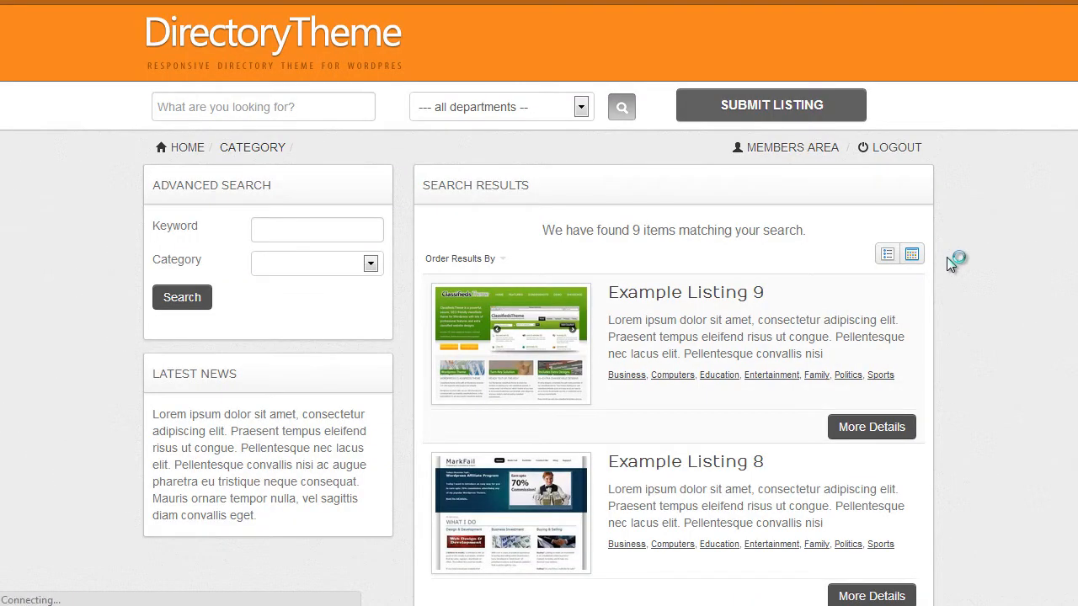
- Check the Business category's results page on the site, including its pagination and result ordering choices
scroll(955, 260, "down", 7)
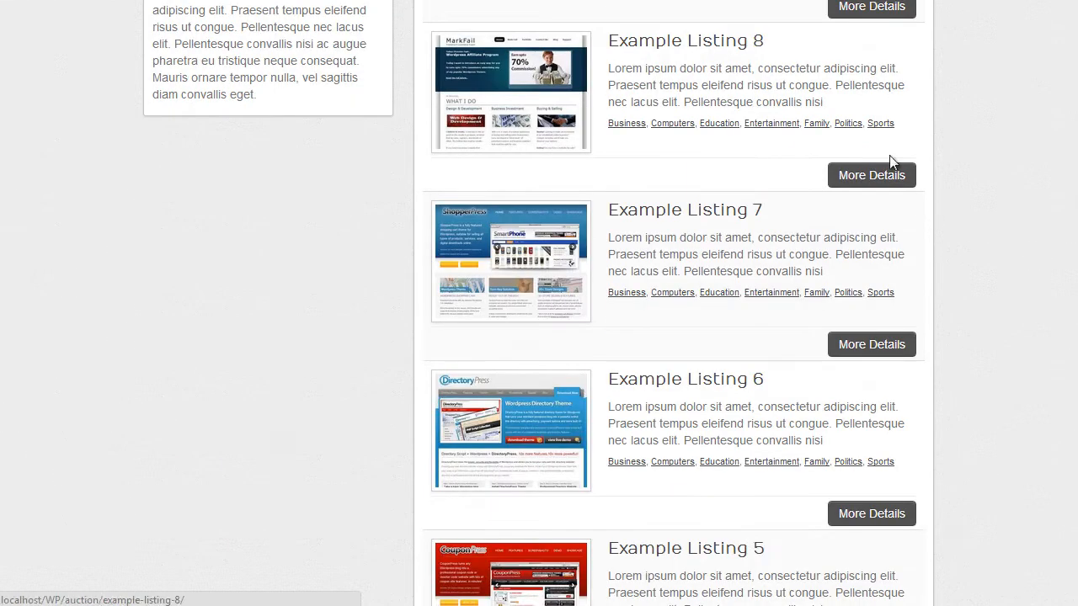
scroll(724, 185, "down", 8)
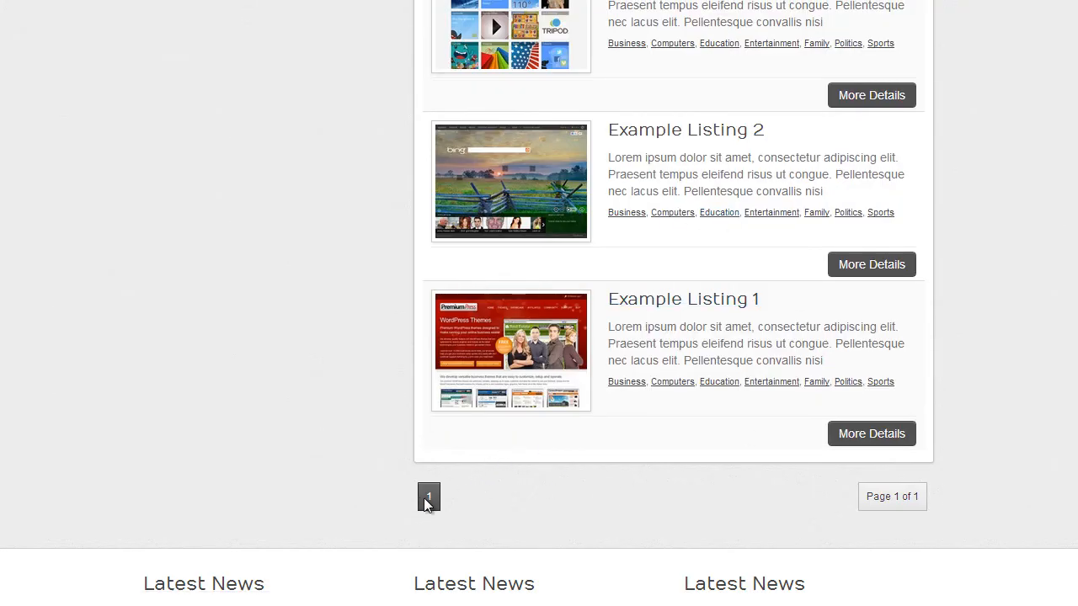
scroll(552, 405, "up", 15)
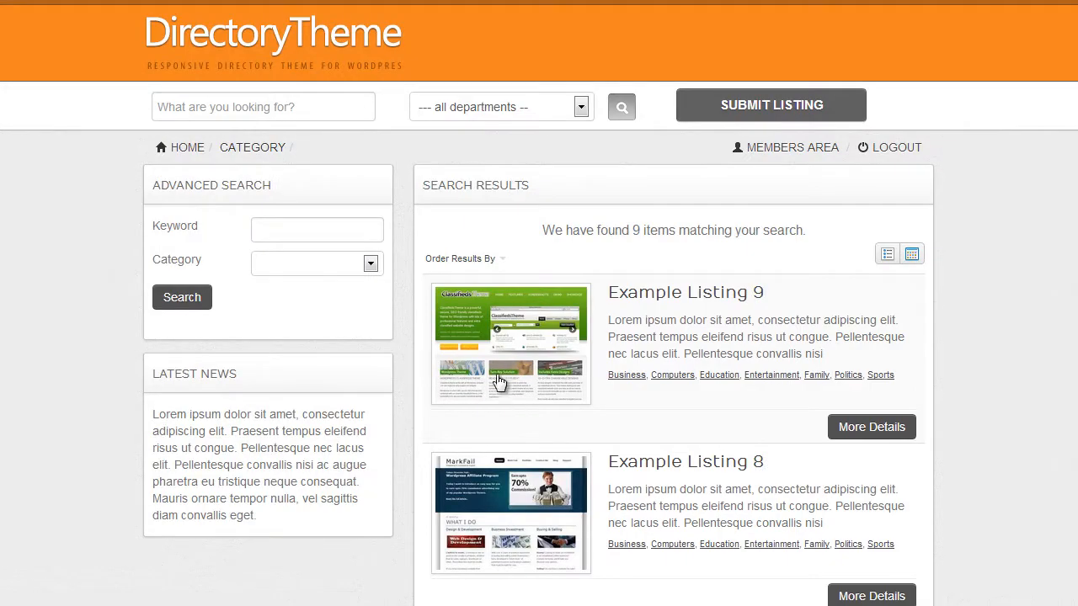
left_click(463, 259)
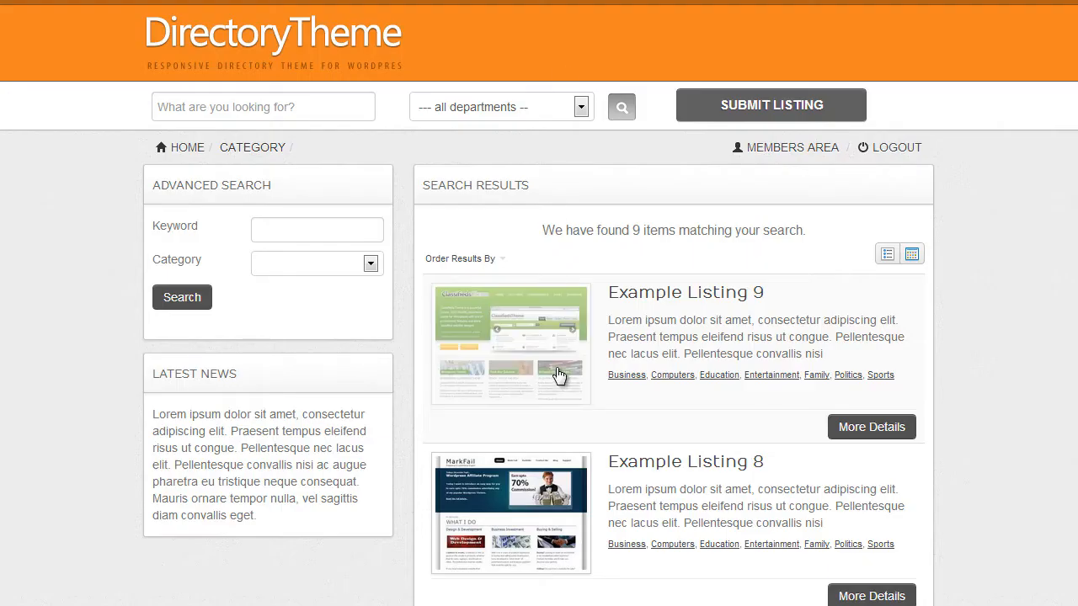
scroll(551, 341, "down", 3)
scroll(550, 342, "up", 2)
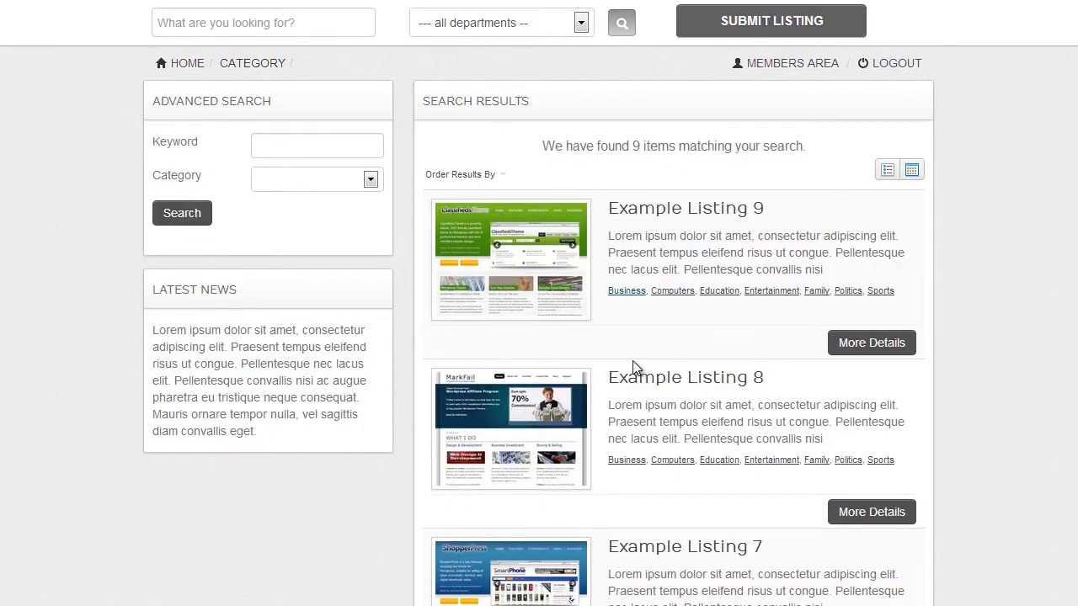
scroll(636, 368, "down", 1)
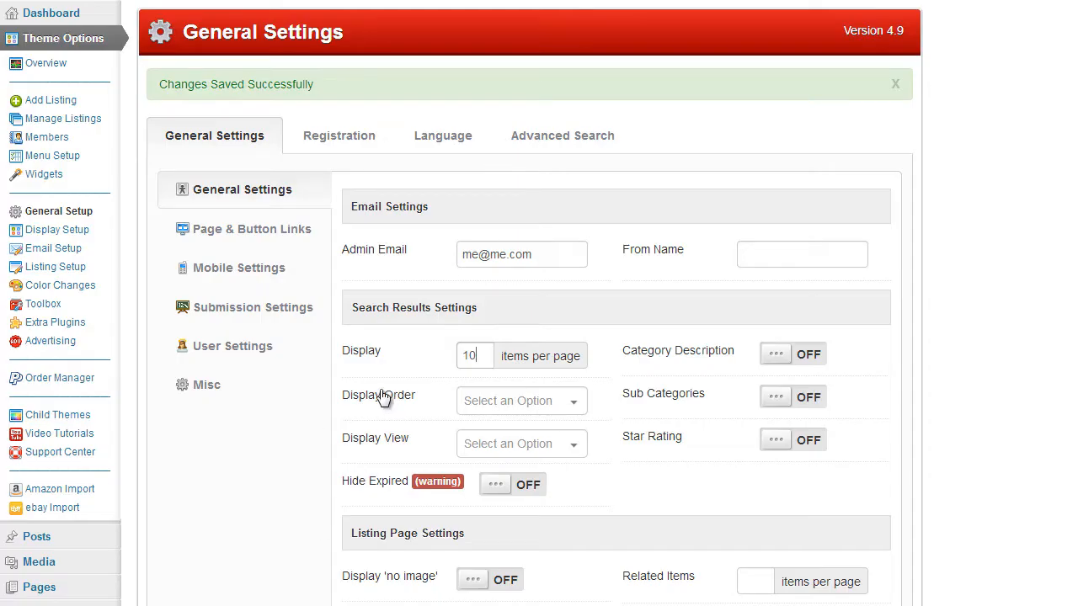
- Review the available Display Order choices for search results, from System Set through the featured and price options
scroll(375, 391, "down", 1)
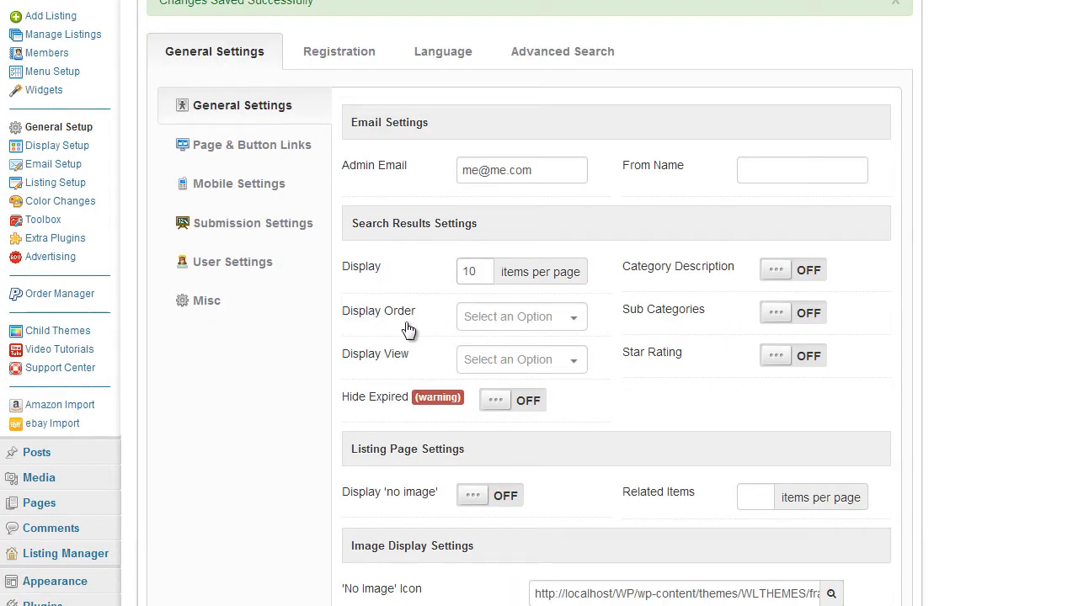
left_click(571, 325)
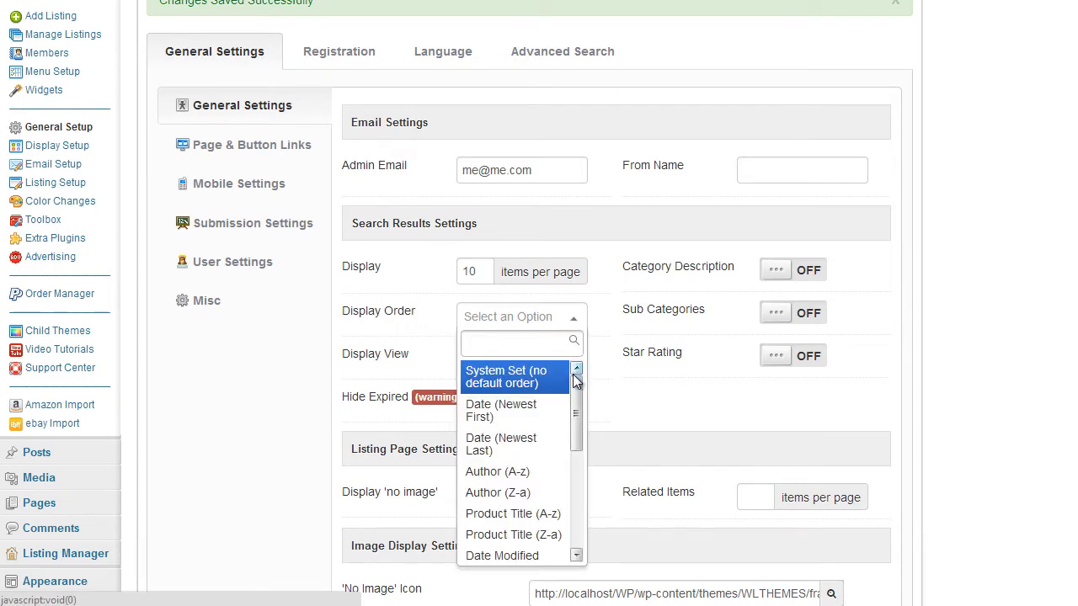
mouse_move(575, 379)
left_mouse_down()
mouse_move(577, 431)
mouse_move(576, 379)
left_mouse_up()
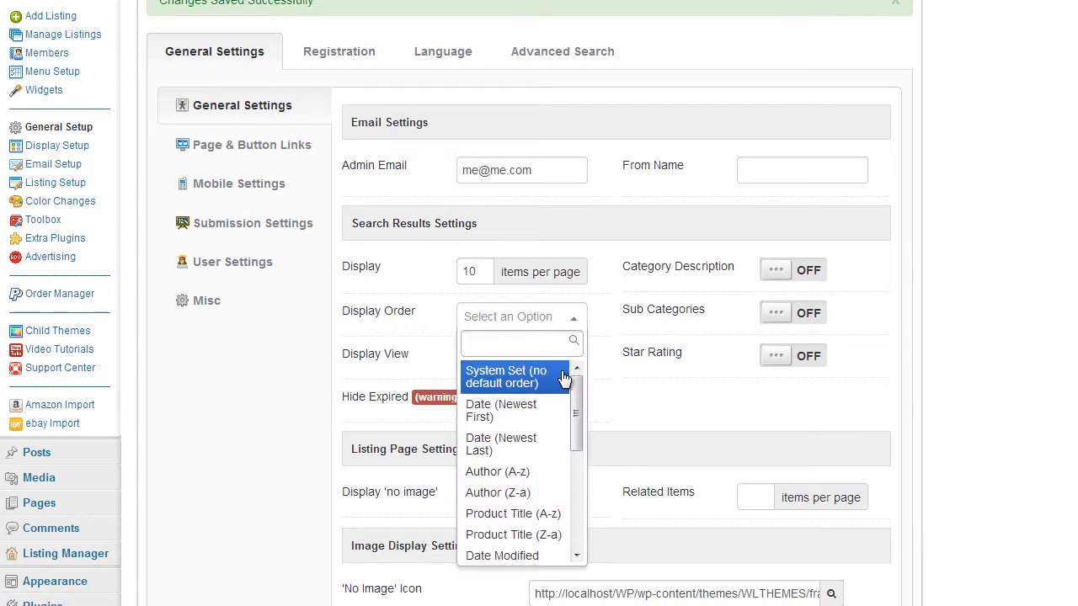
scroll(522, 452, "down", 1)
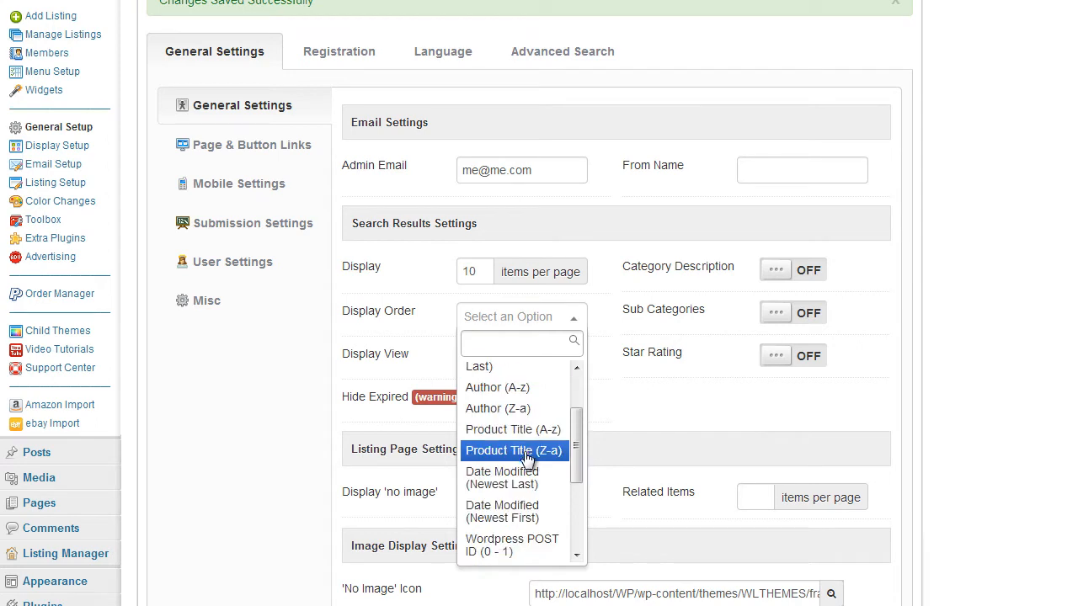
scroll(542, 430, "down", 1)
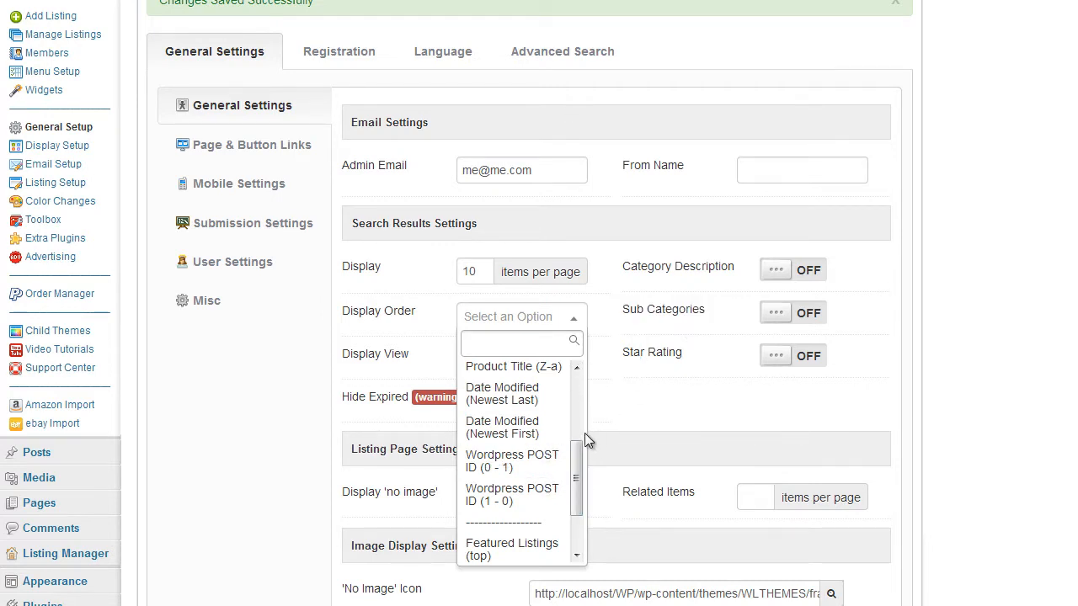
left_click_drag(580, 449, 577, 498)
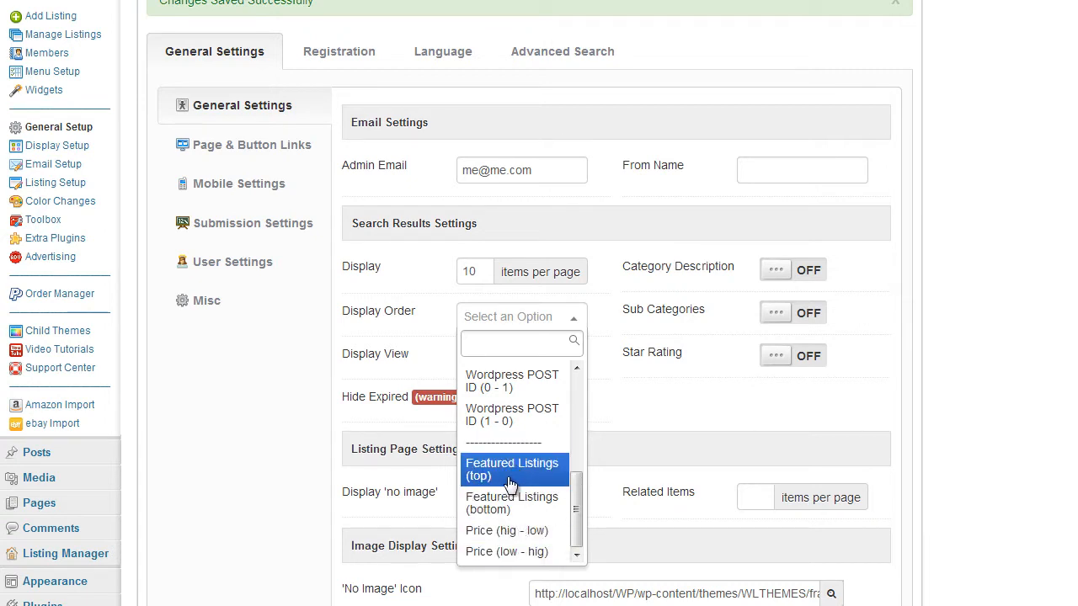
left_click(606, 383)
left_click(560, 324)
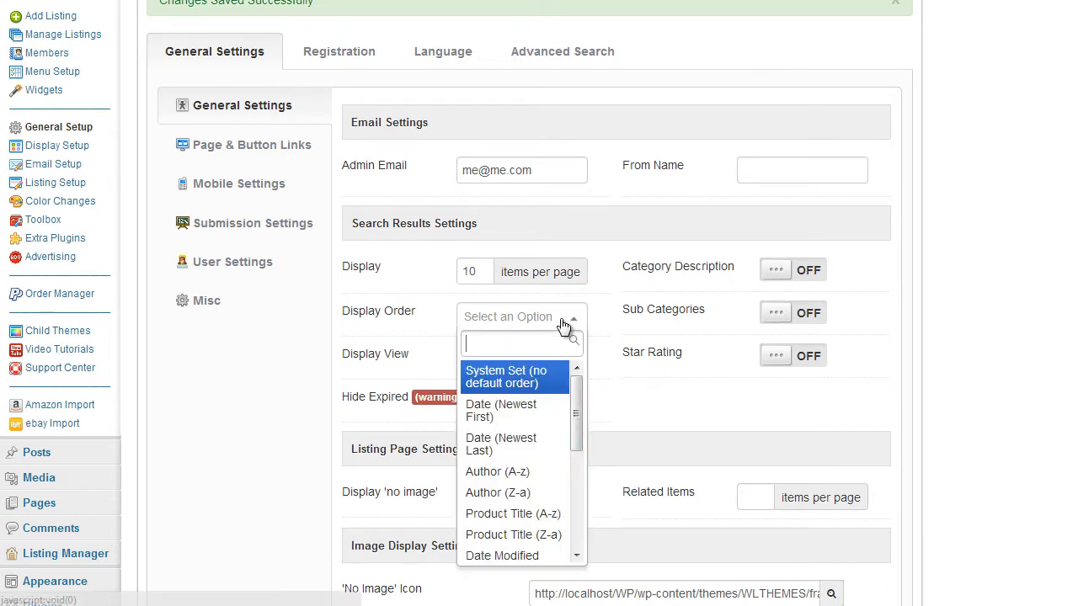
left_click_drag(582, 404, 581, 542)
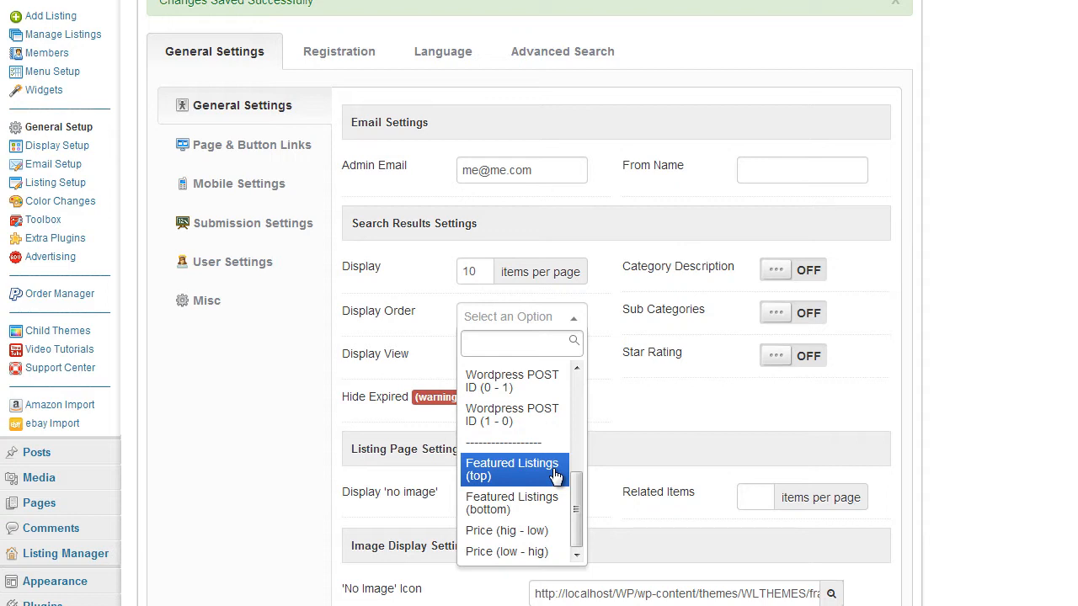
left_click(601, 411)
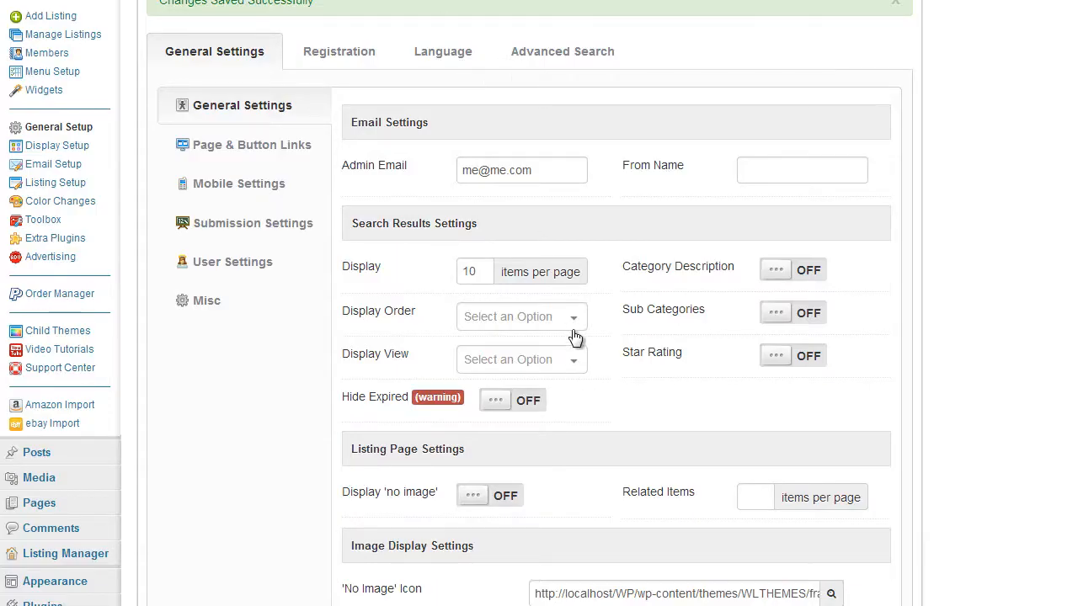
- Set the search results Display Order to Featured Listings (top), accept the notice, and save the settings
left_click(577, 318)
scroll(583, 428, "down", 5)
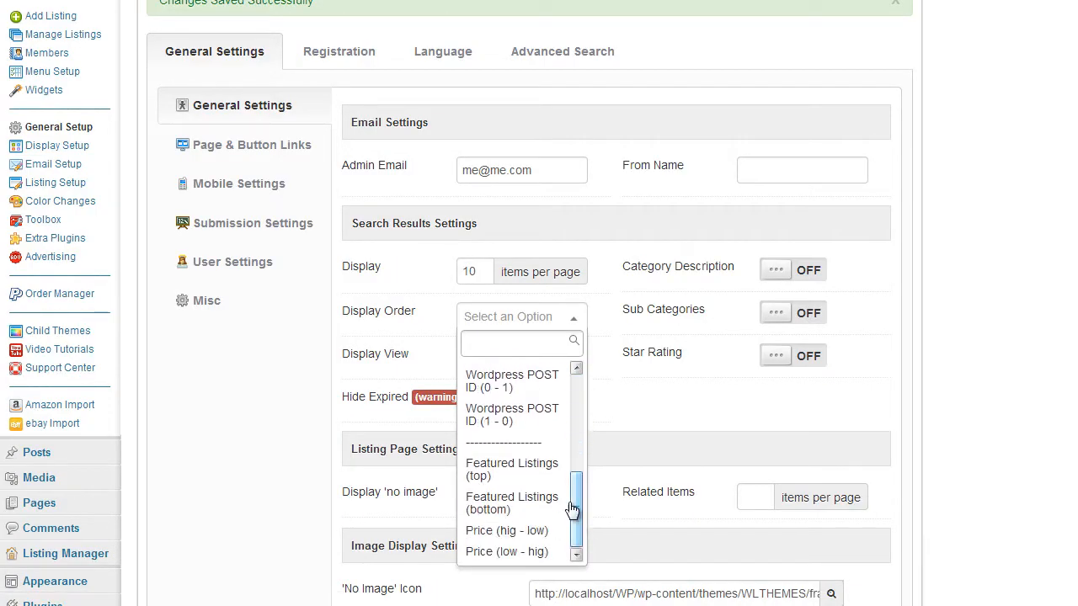
left_click(509, 471)
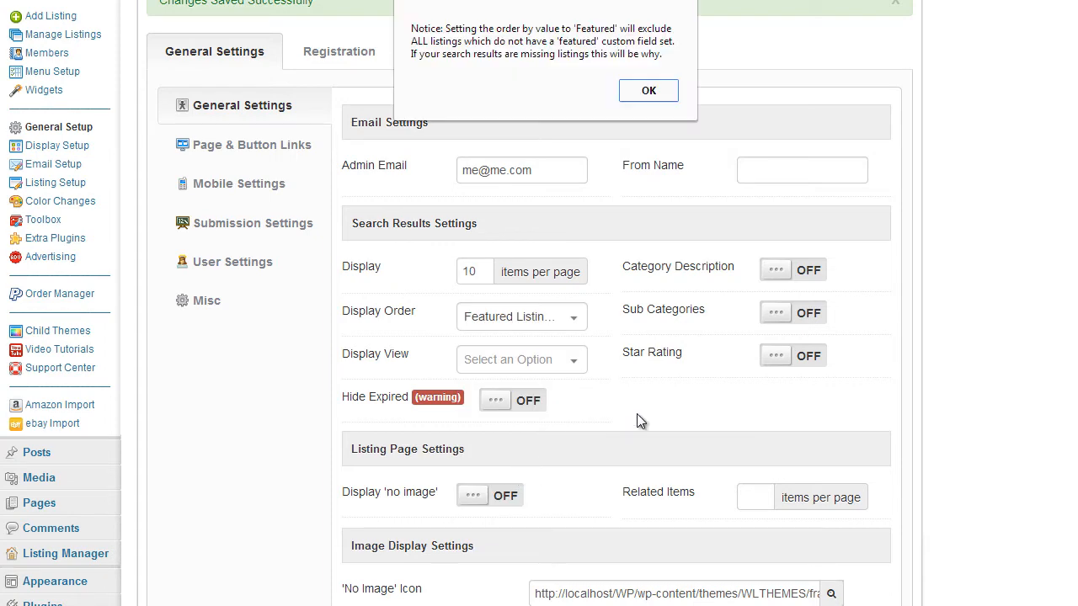
left_click(646, 90)
scroll(975, 345, "down", 8)
left_click(493, 431)
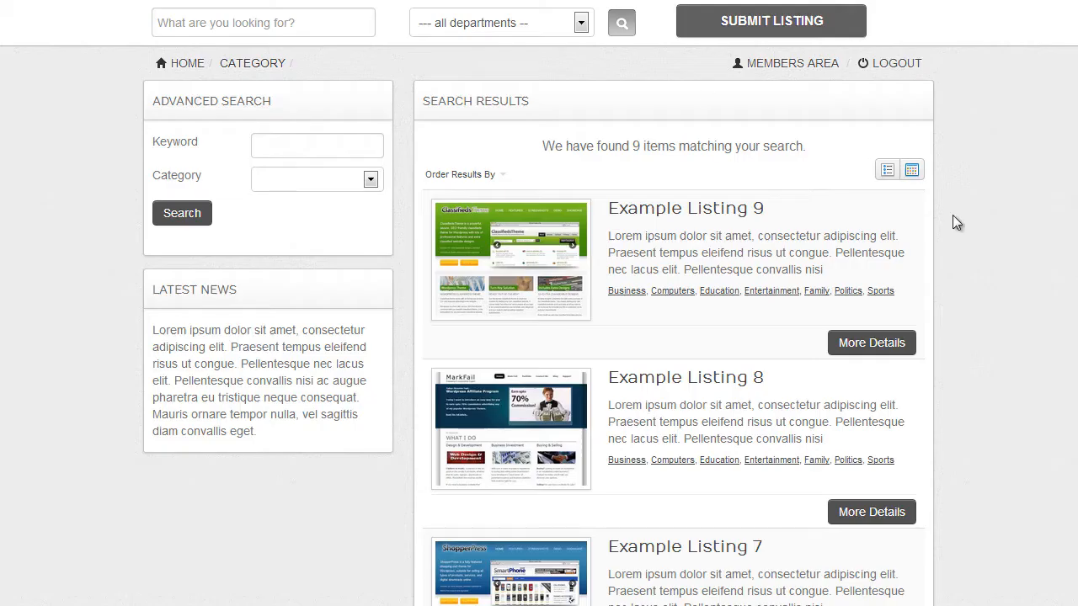
- Reload the category results page on the site and check the order of its listings
key("F5")
scroll(606, 314, "down", 6)
scroll(600, 320, "down", 2)
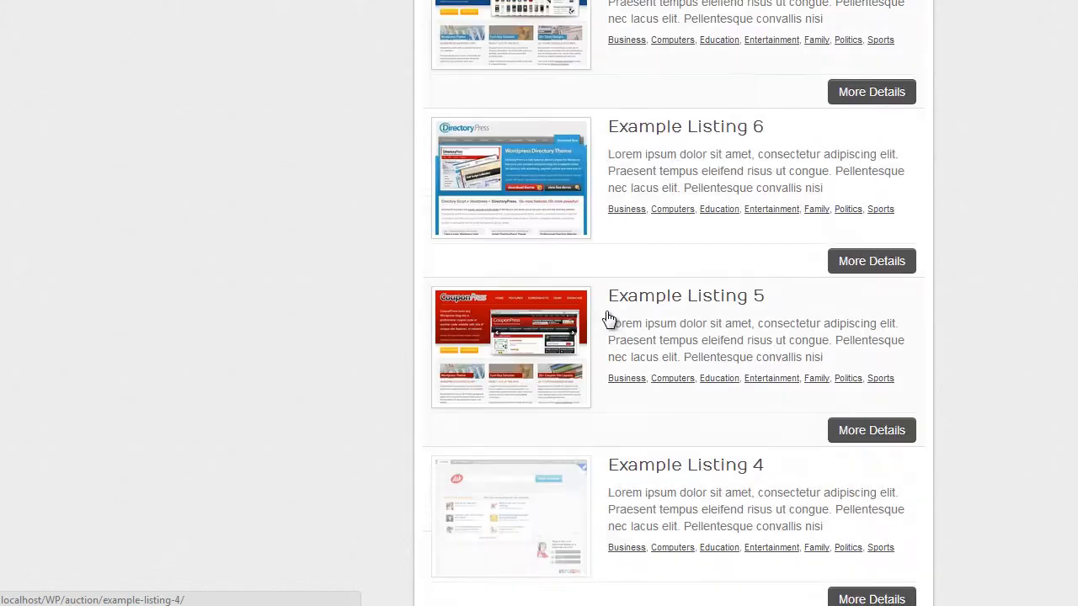
- Open Example Listing 9 from the category results and bring up its admin edit page
scroll(581, 311, "up", 7)
right_click(516, 263)
left_click(581, 275)
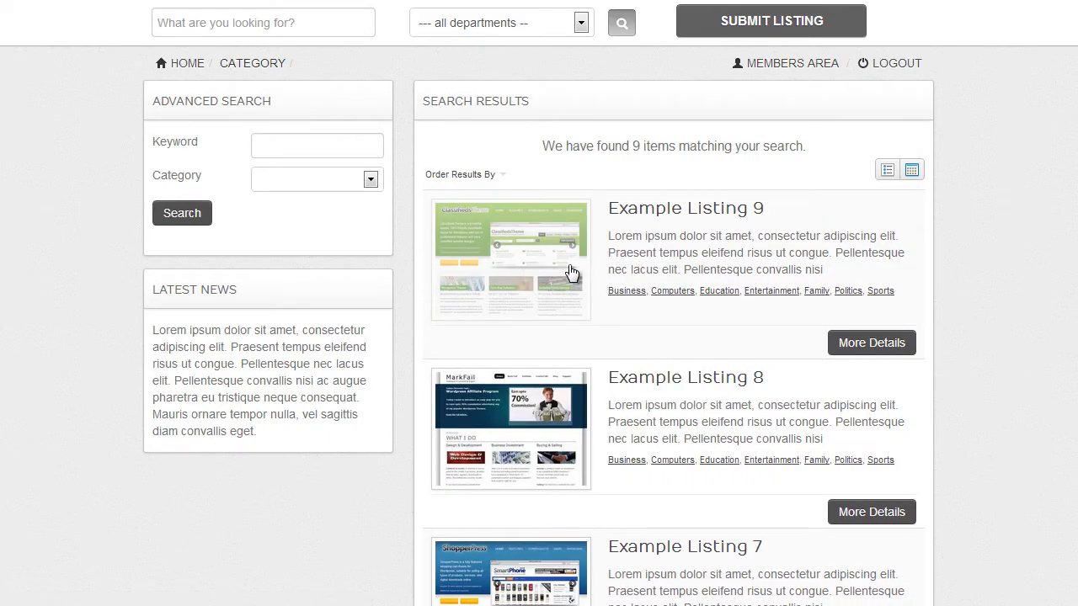
left_click(412, 1)
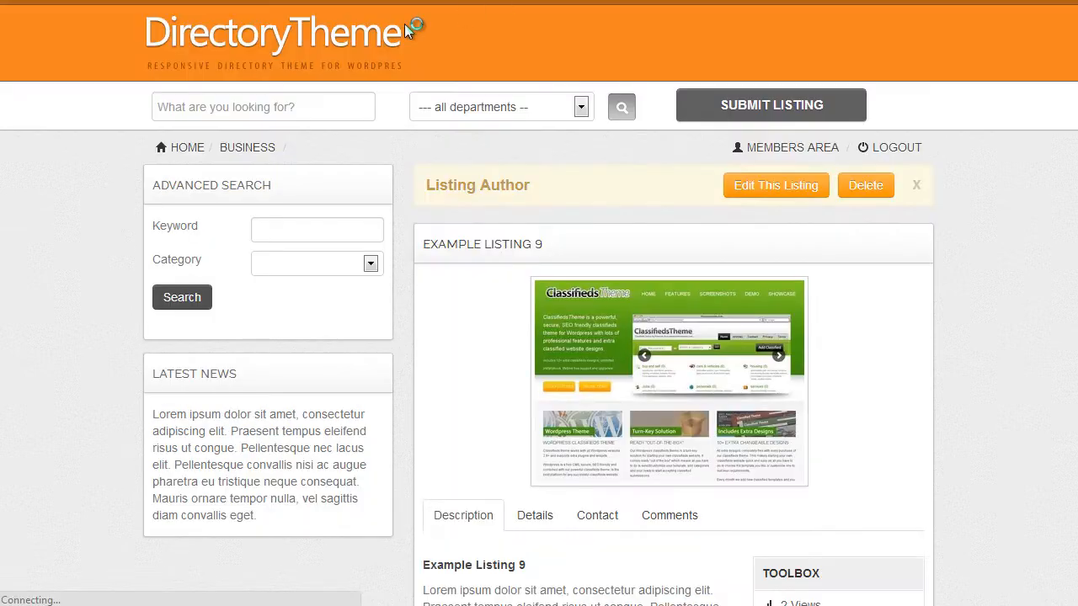
left_click(211, 4)
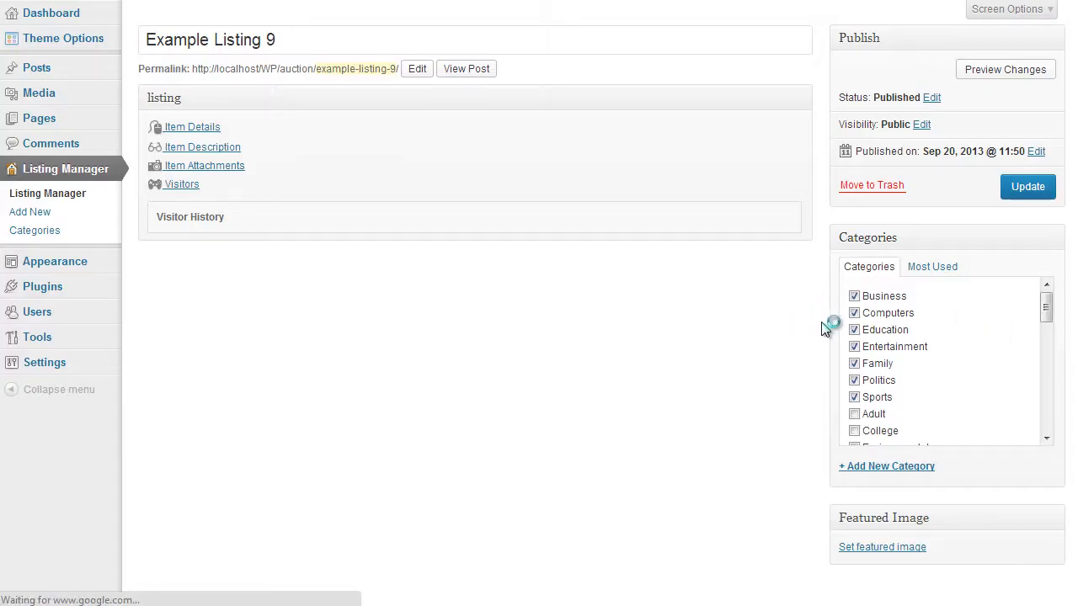
- Delete the featured custom field from Example Listing 9 and update the listing
scroll(822, 328, "down", 4)
scroll(914, 329, "down", 6)
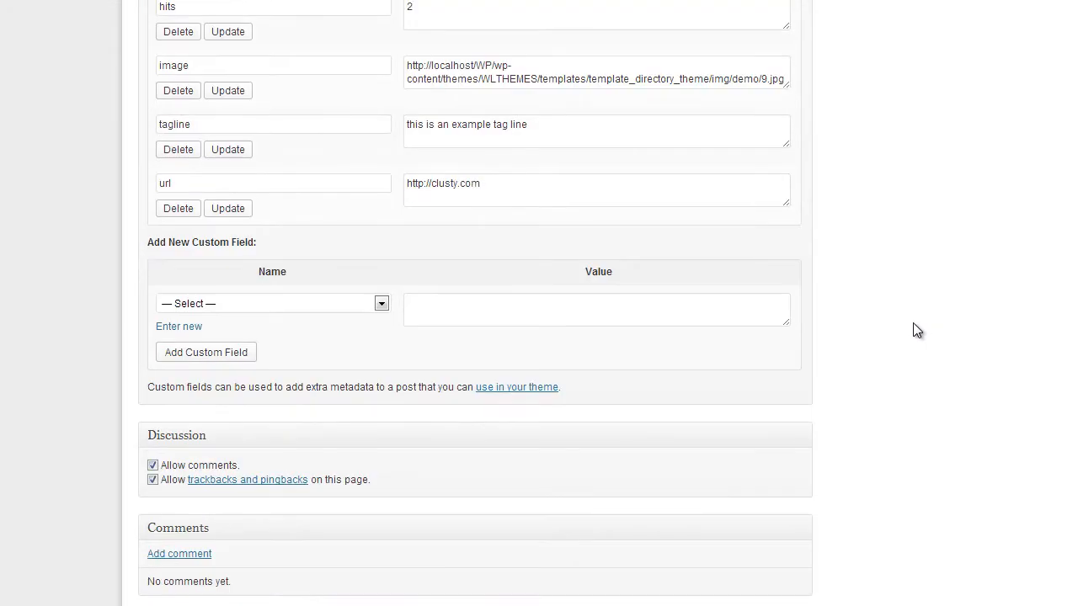
scroll(912, 330, "up", 3)
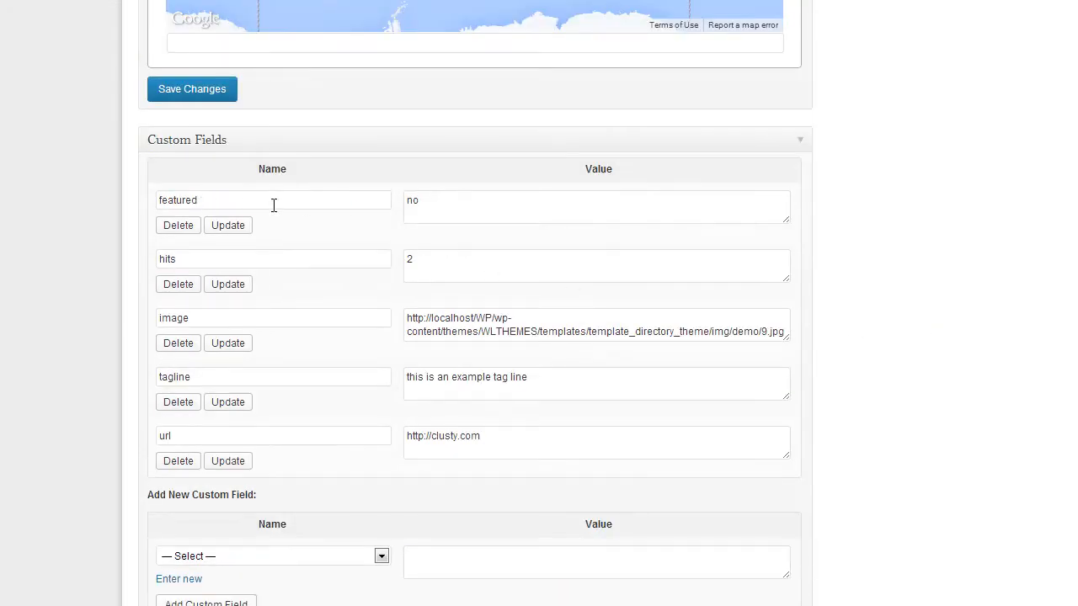
left_click(181, 227)
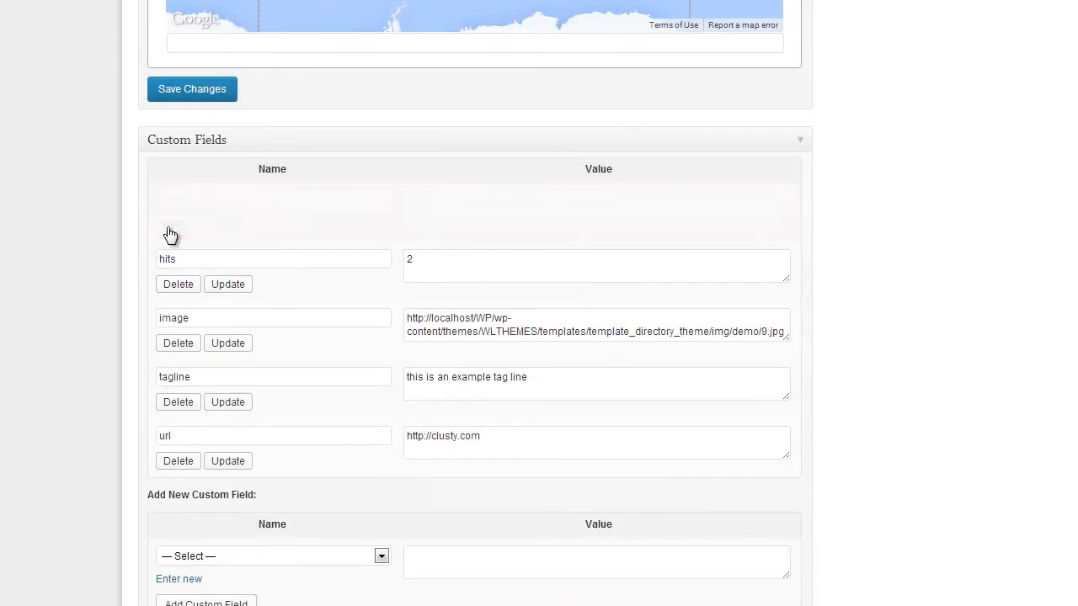
scroll(131, 353, "down", 5)
scroll(842, 409, "up", 12)
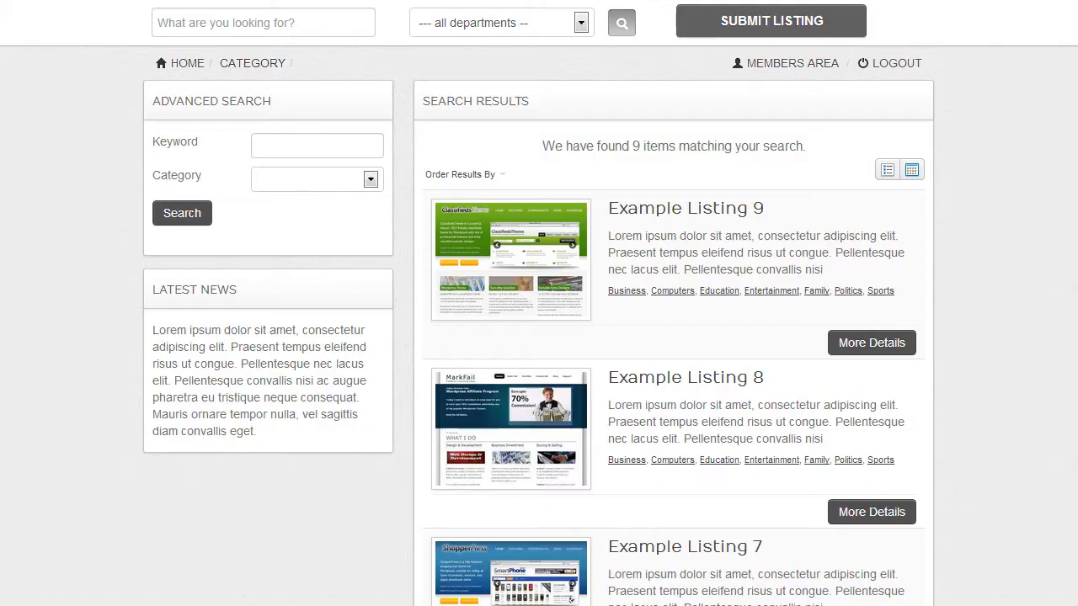
- Reload the category results and check which listings are included under the featured Display Order setting
scroll(842, 253, "up", 2)
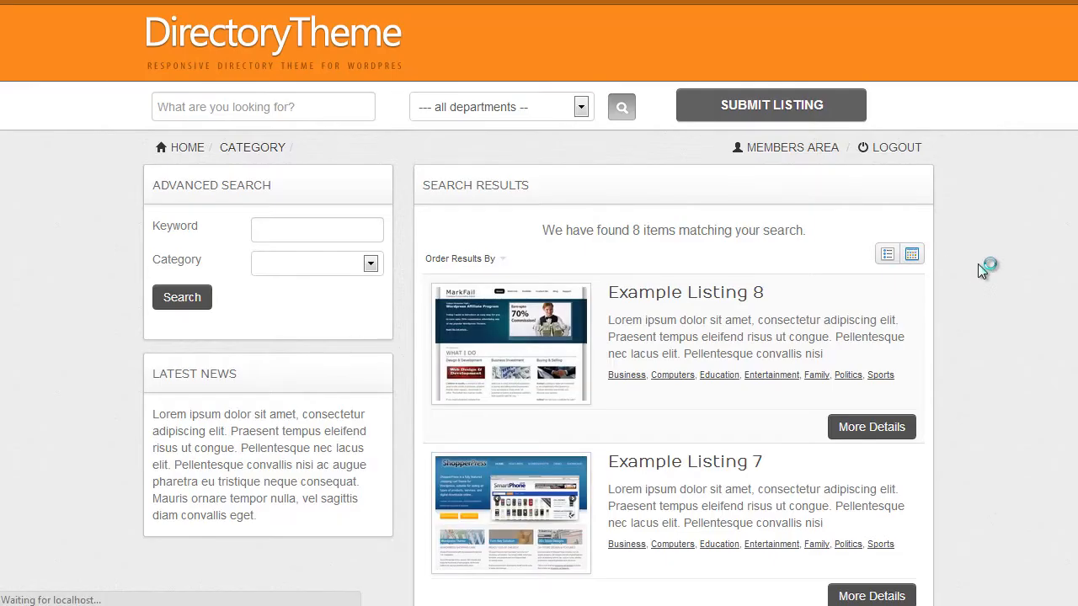
scroll(702, 308, "down", 4)
scroll(702, 313, "down", 4)
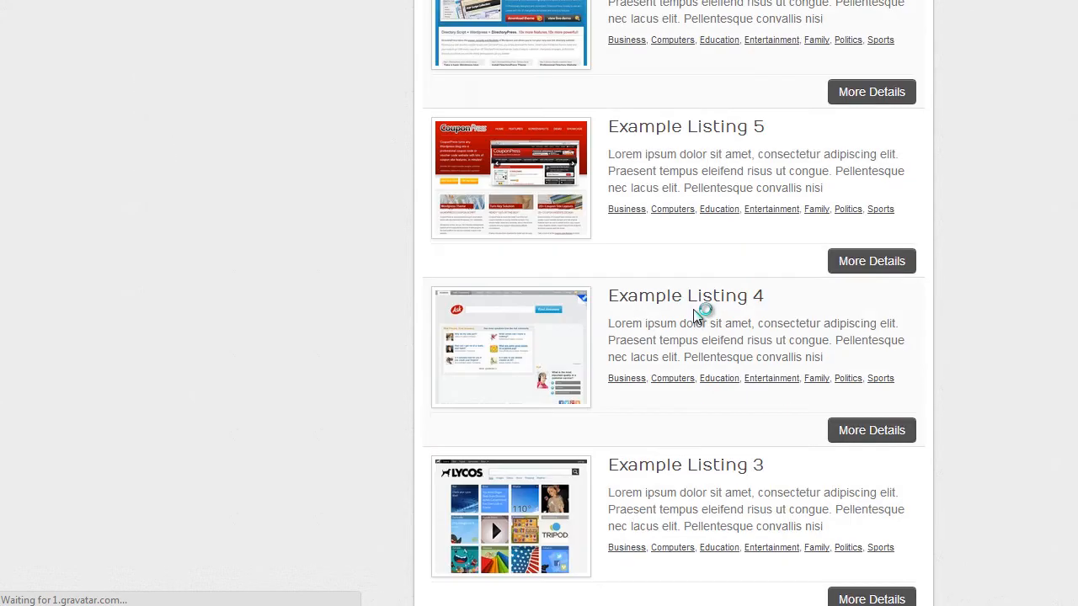
scroll(702, 314, "up", 8)
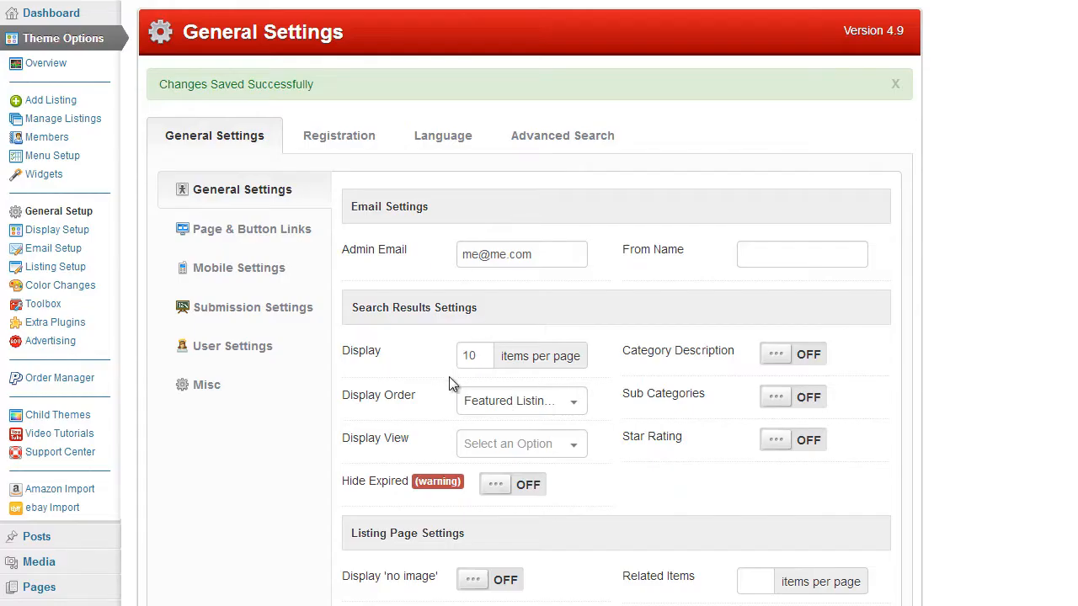
scroll(471, 362, "down", 2)
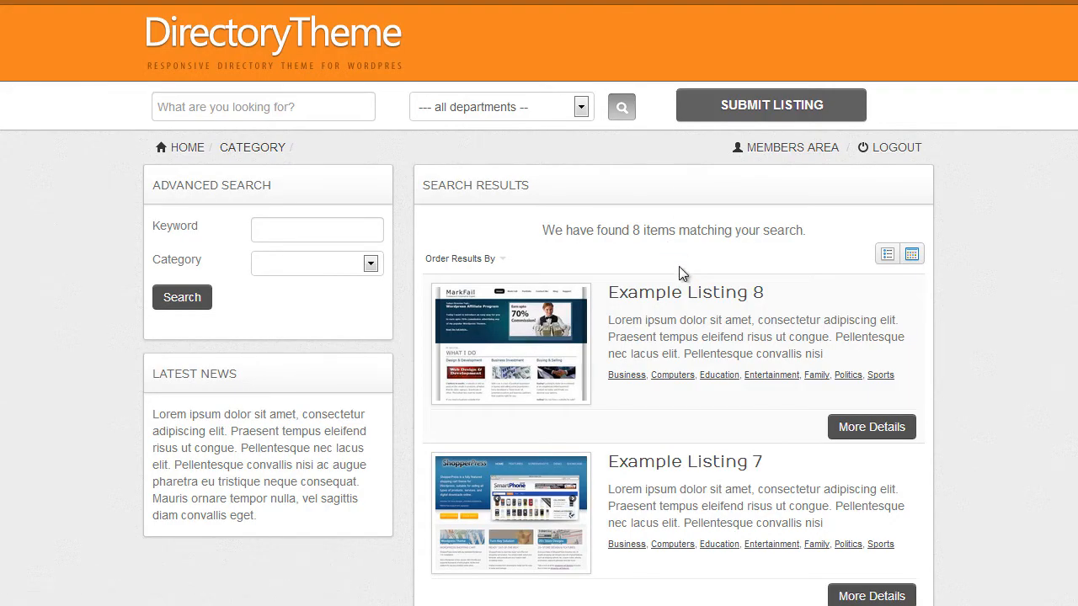
scroll(680, 274, "down", 1)
scroll(680, 267, "up", 1)
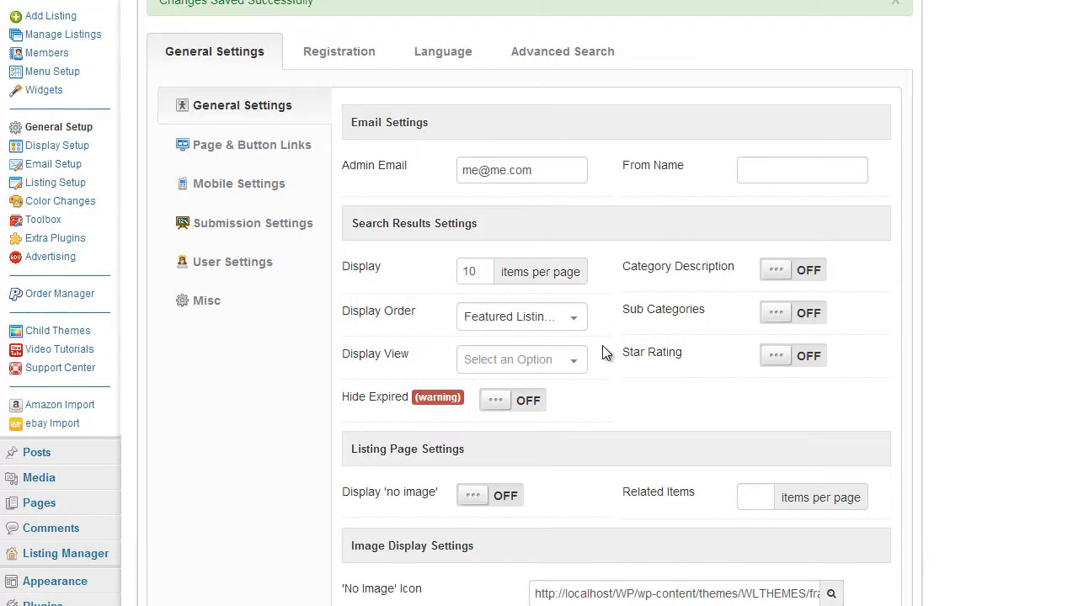
- Look over the Display View and Display Order choices in the search results settings without changing them
left_click(579, 360)
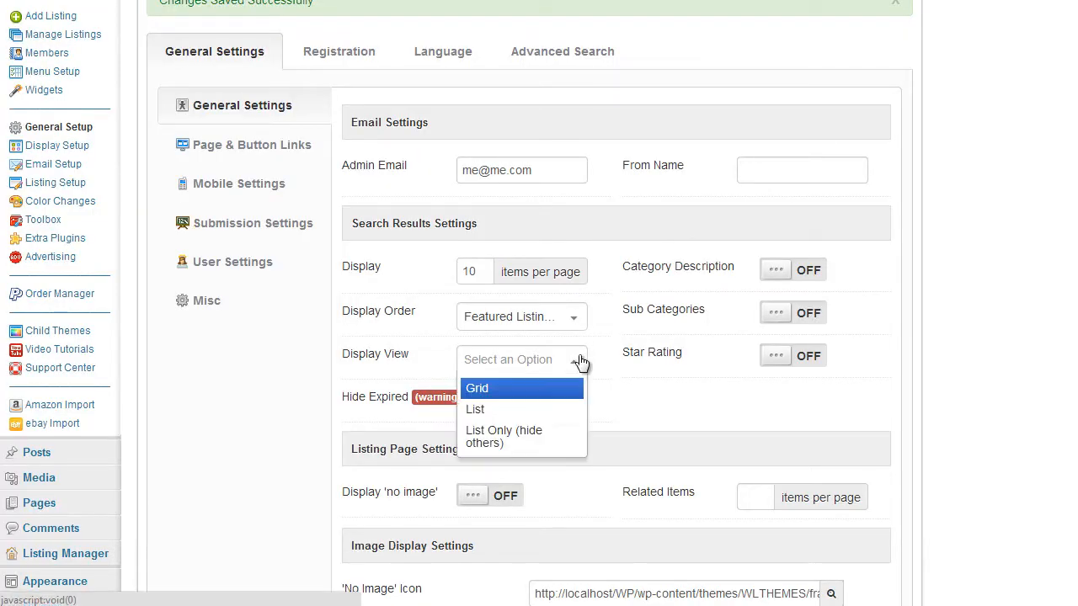
left_click(580, 359)
left_click(578, 320)
scroll(576, 480, "down", 2)
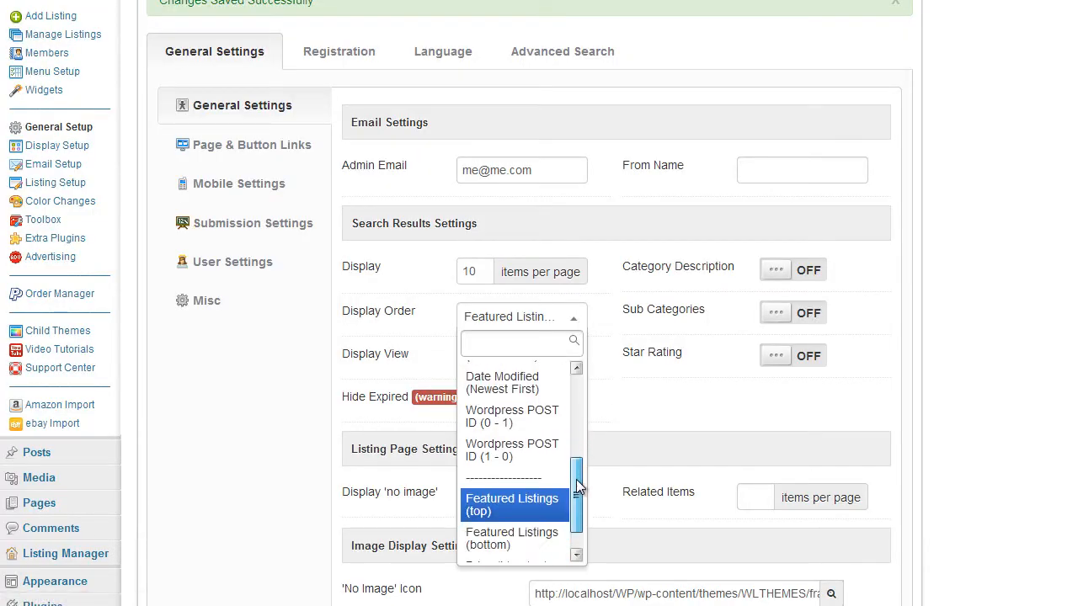
left_click(750, 432)
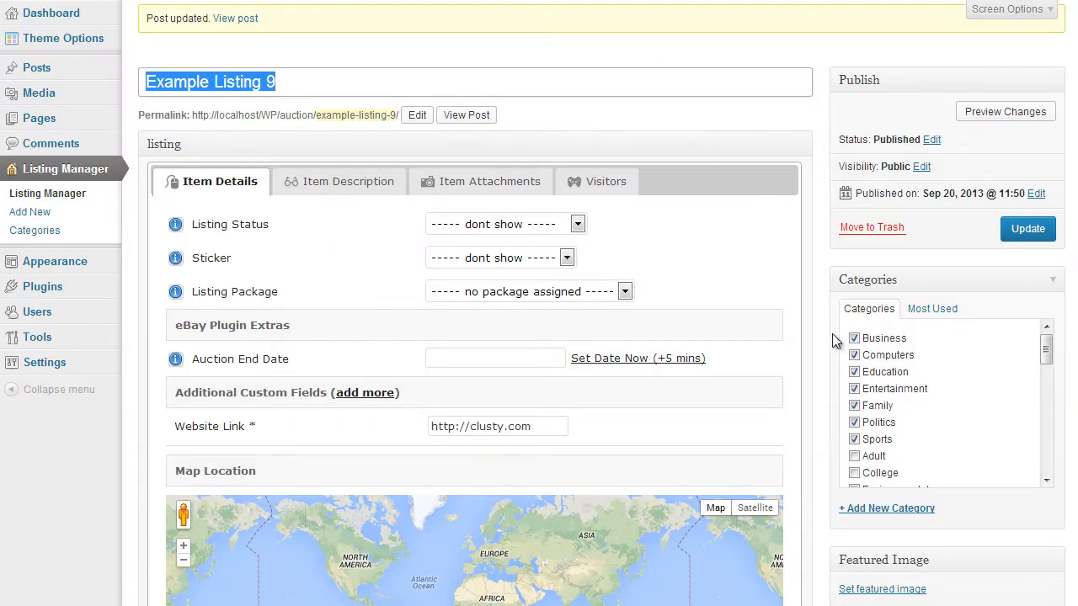
- Add a custom field named featured with the value yes to Example Listing 9 and update the listing
scroll(832, 334, "down", 9)
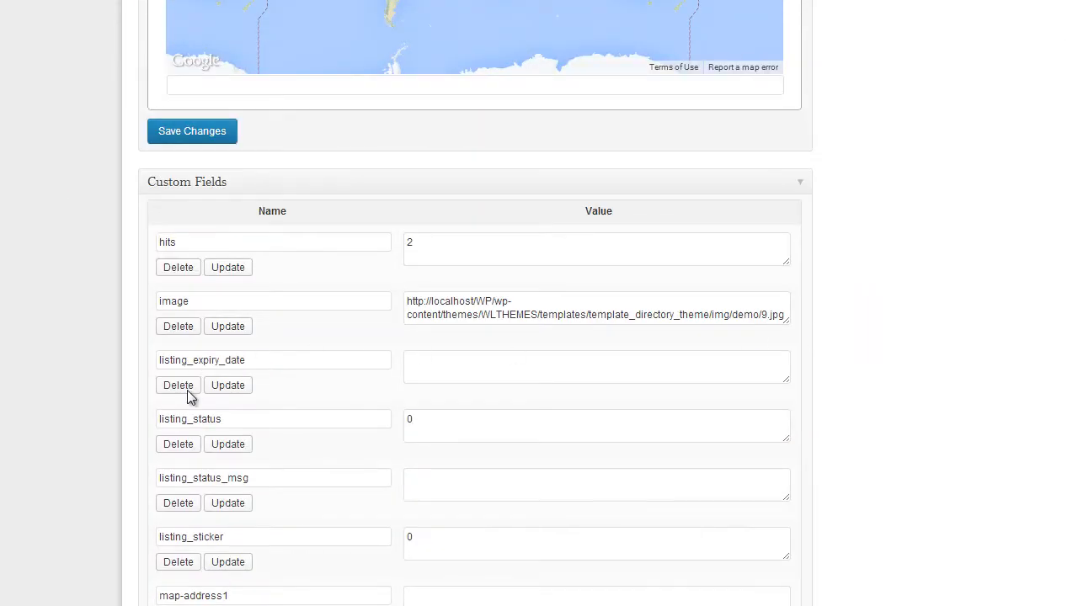
scroll(269, 345, "down", 1)
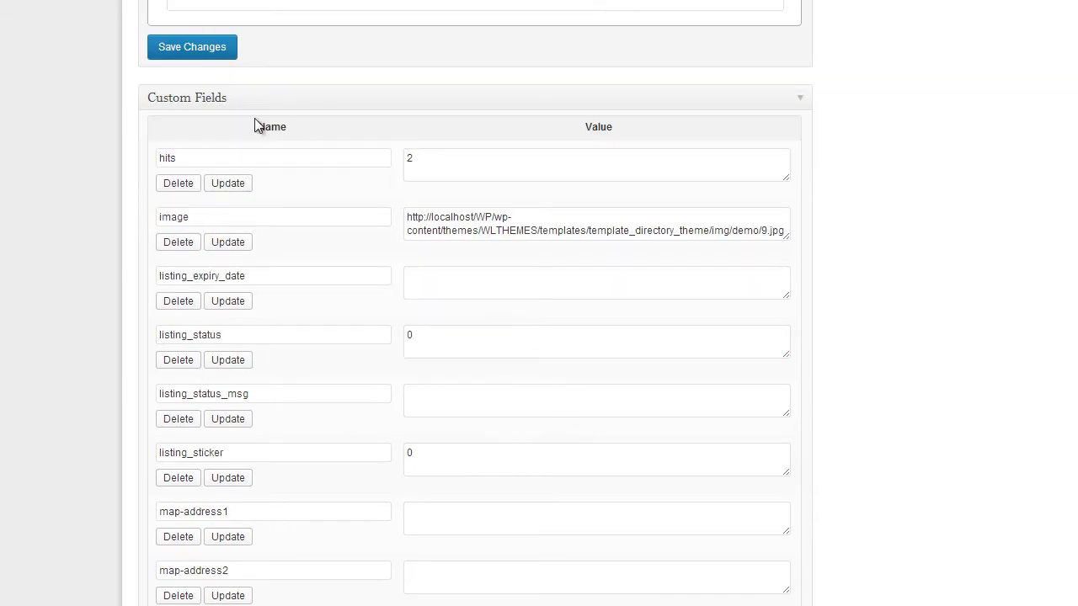
scroll(841, 159, "up", 10)
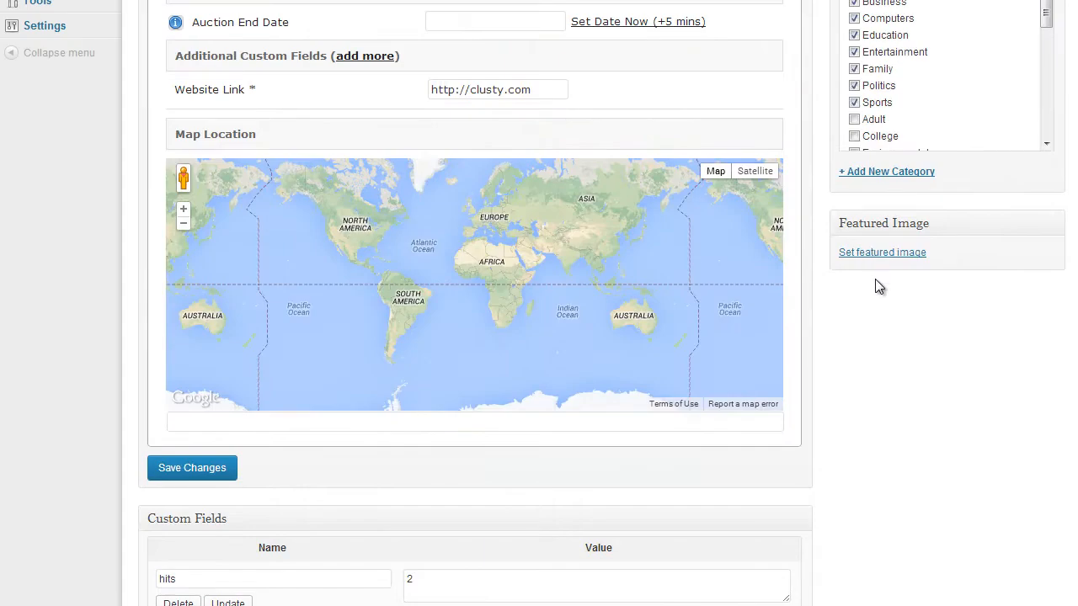
scroll(870, 465, "down", 15)
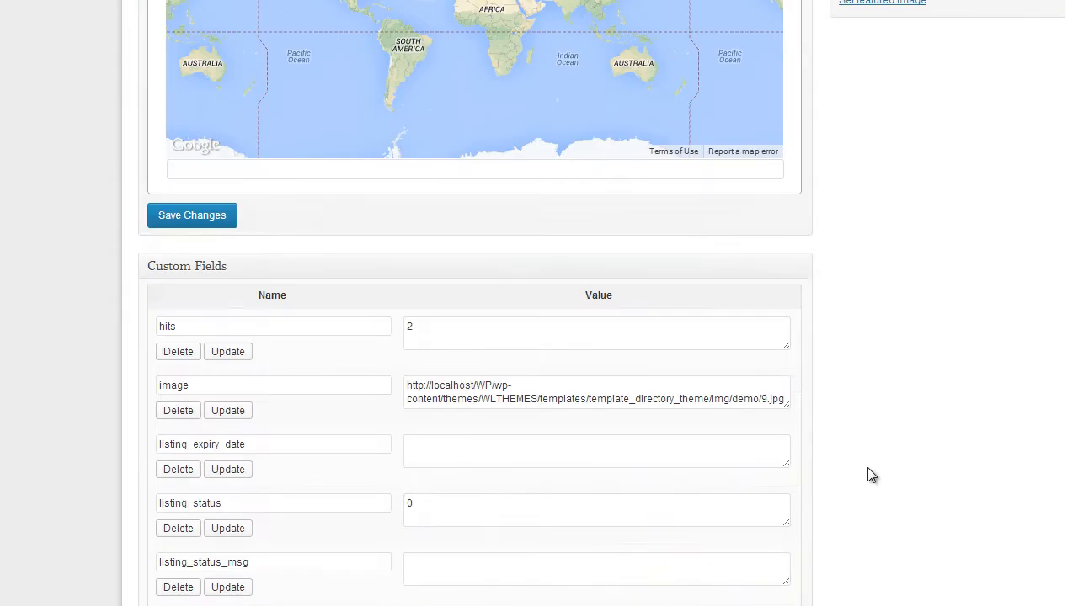
scroll(282, 442, "down", 7)
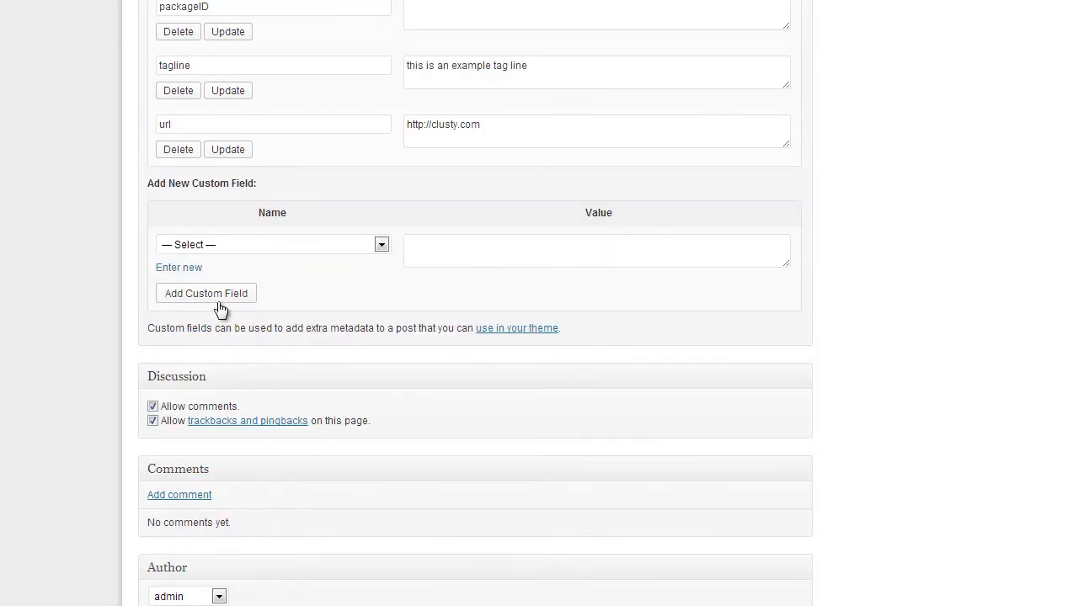
left_click(181, 268)
left_click(194, 250)
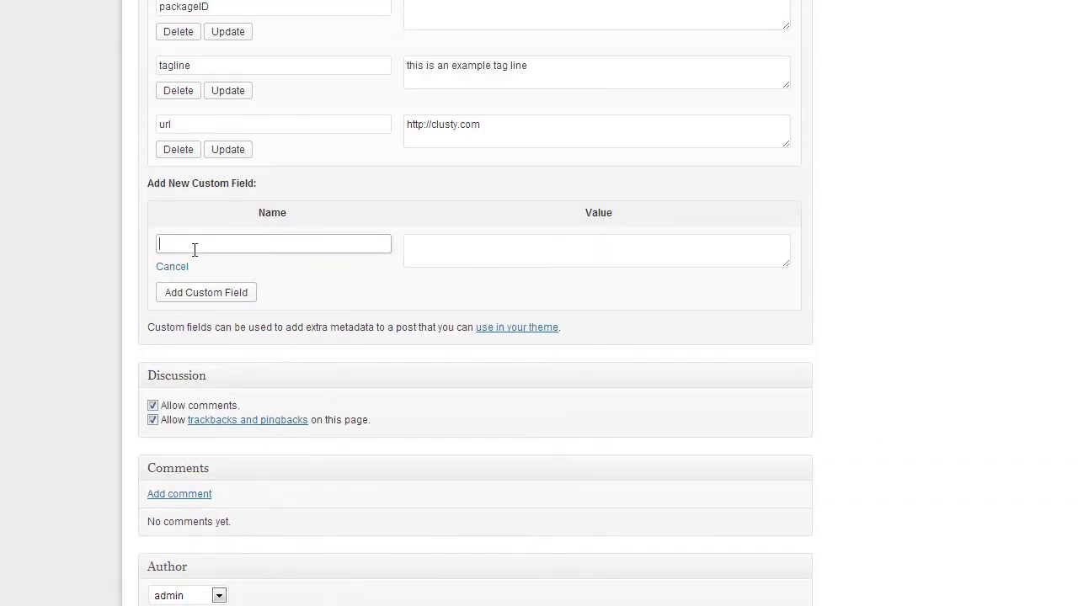
key("Tab")
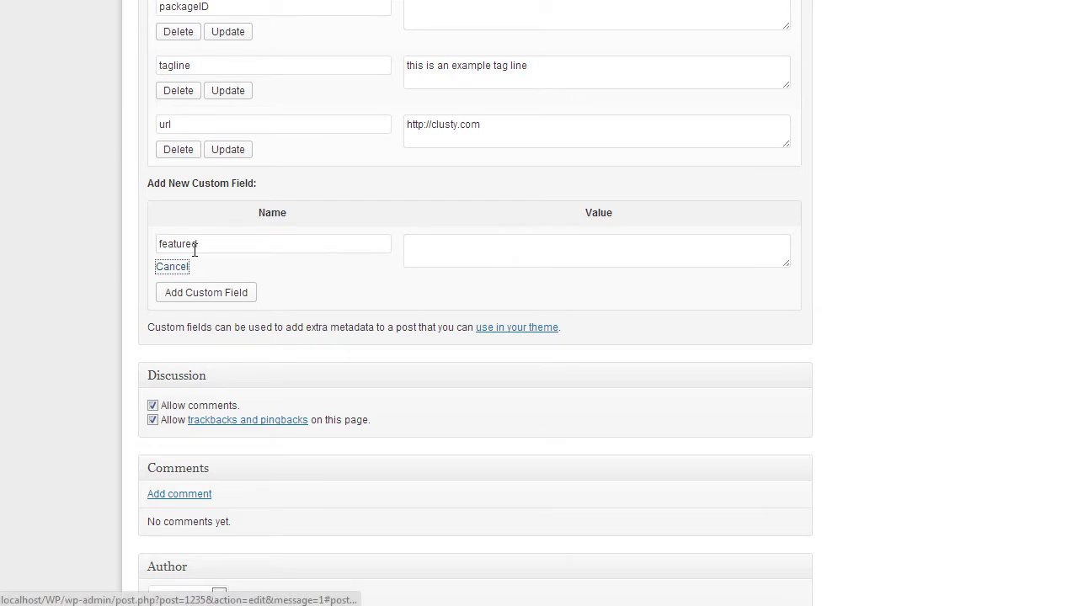
left_click(460, 247)
type("y")
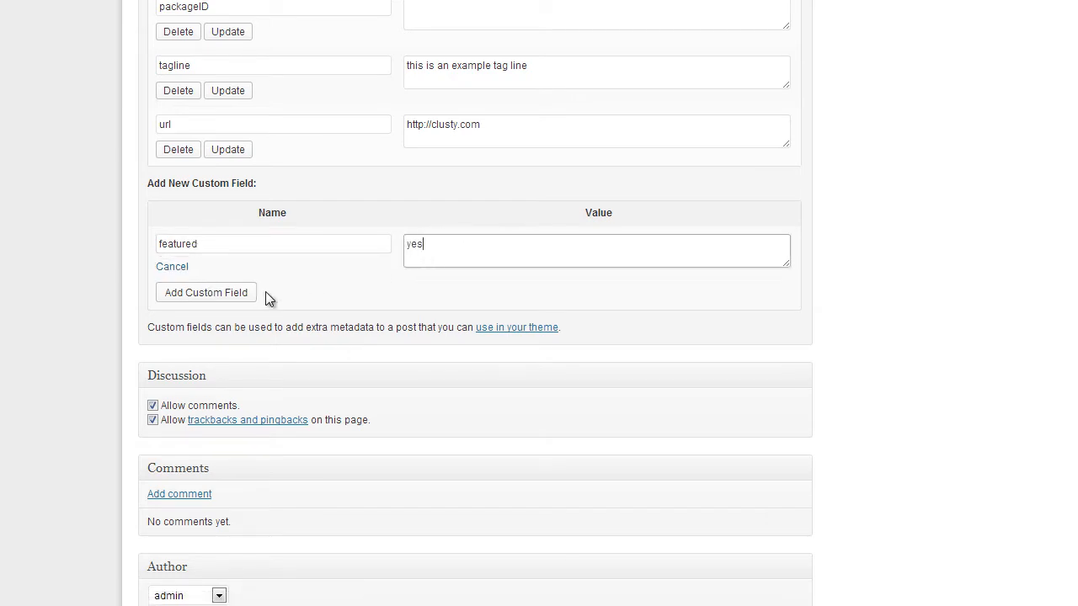
type("es")
left_click(253, 294)
scroll(1074, 450, "up", 1)
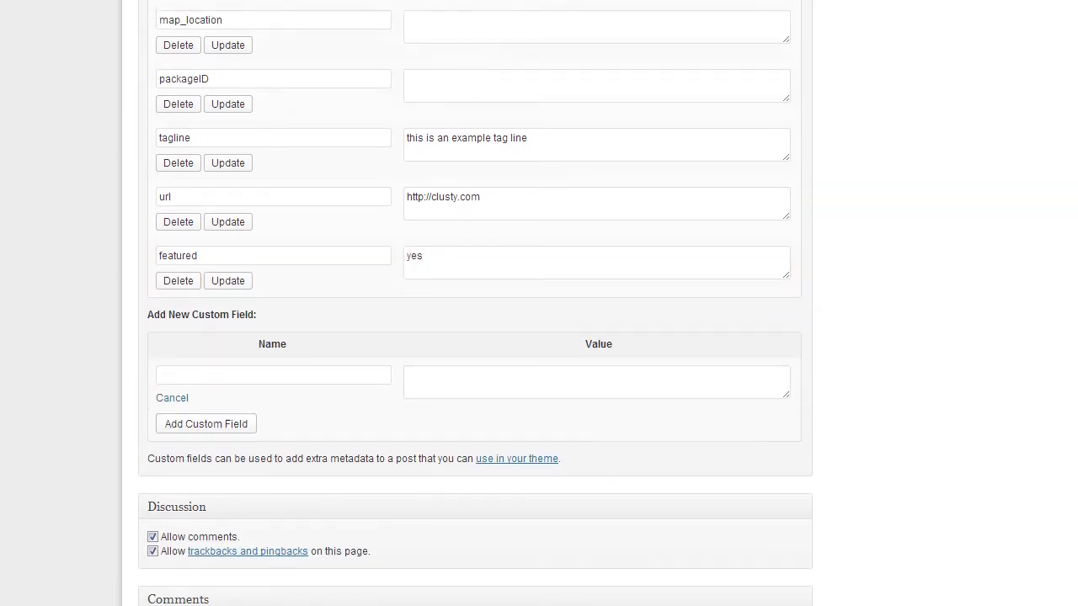
scroll(1074, 450, "up", 15)
left_click(1041, 176)
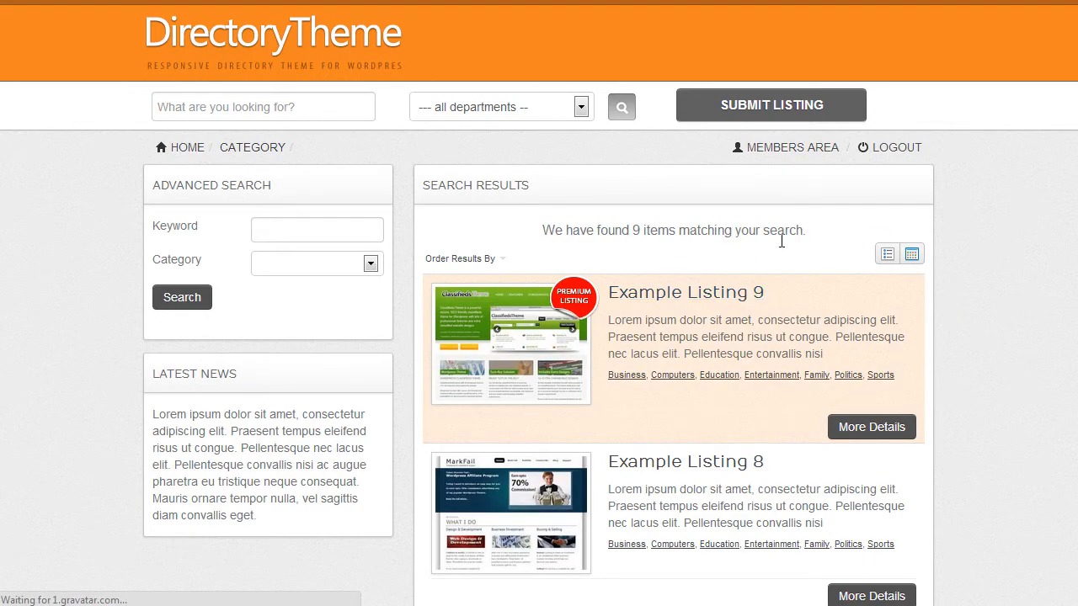
- Check the order of the listings in the category search results with Example Listing 9 featured again
scroll(737, 310, "down", 2)
scroll(686, 337, "up", 2)
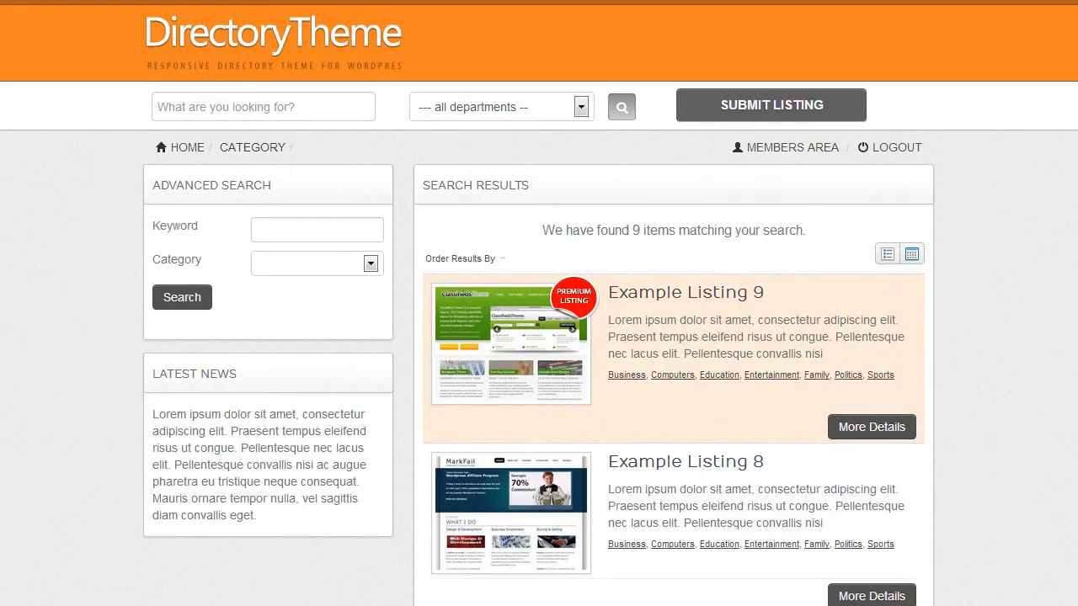
scroll(653, 535, "down", 2)
scroll(626, 361, "up", 2)
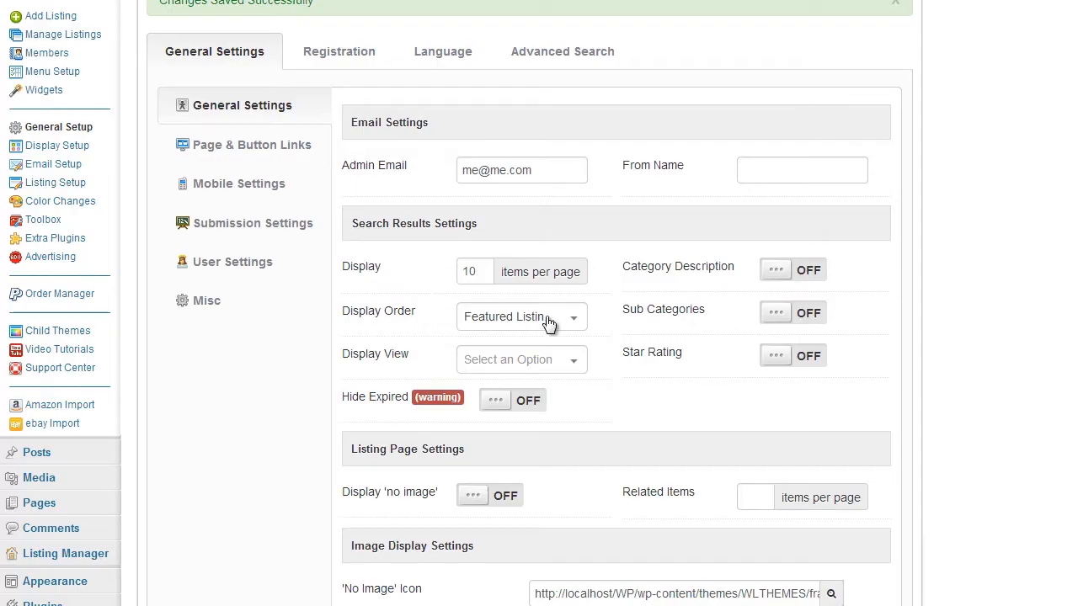
- Look through the available Display Order choices in the search results settings, leaving the featured order selected
left_click(548, 325)
left_click_drag(580, 500, 572, 373)
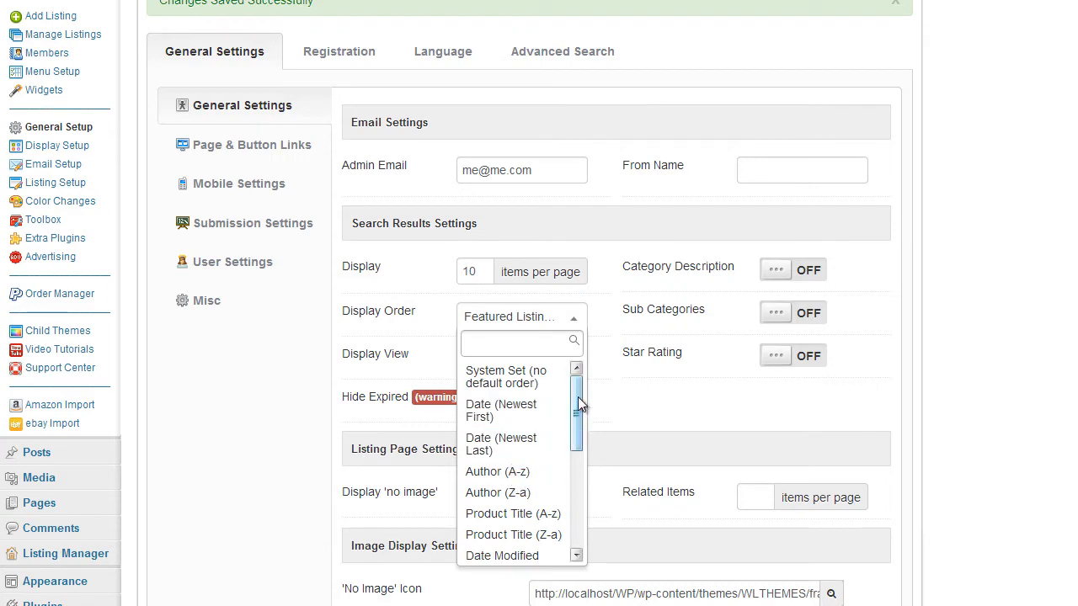
left_click(603, 392)
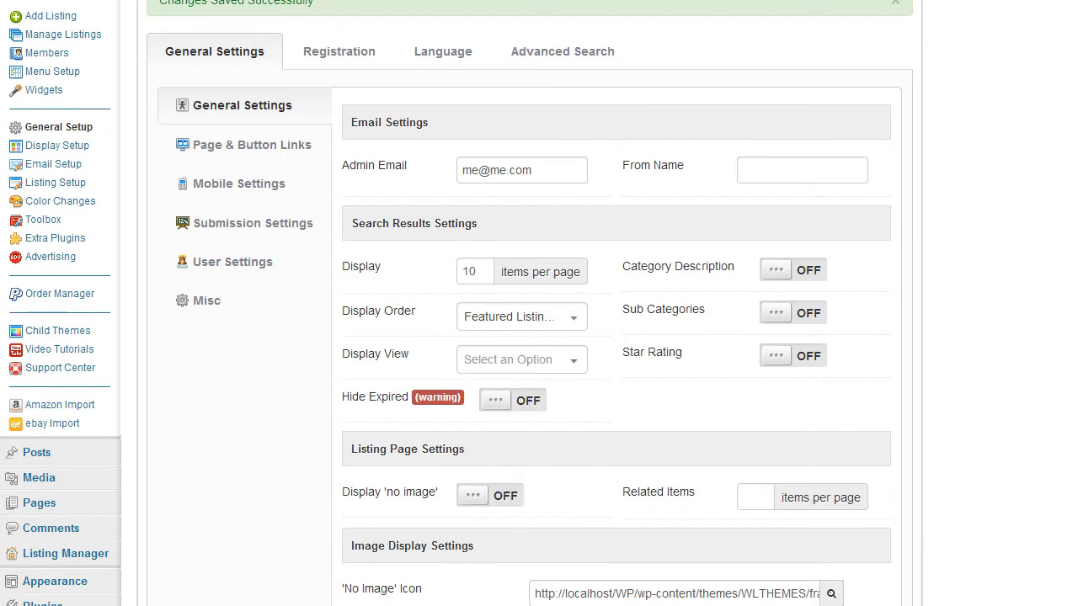
left_click(577, 317)
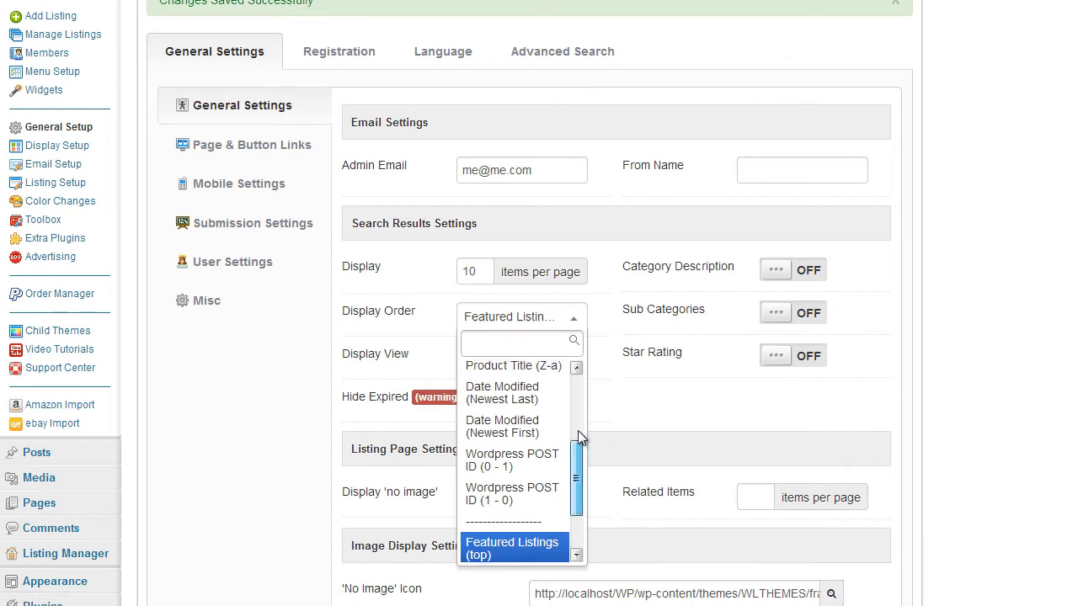
left_click_drag(578, 431, 581, 365)
left_click(607, 384)
left_click(568, 317)
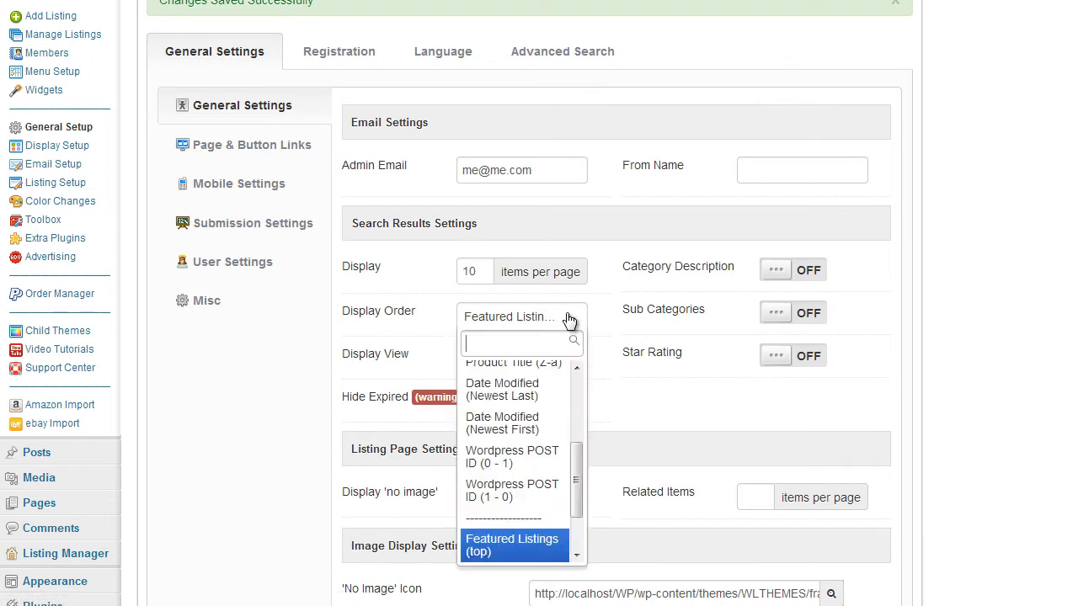
scroll(580, 493, "down", 3)
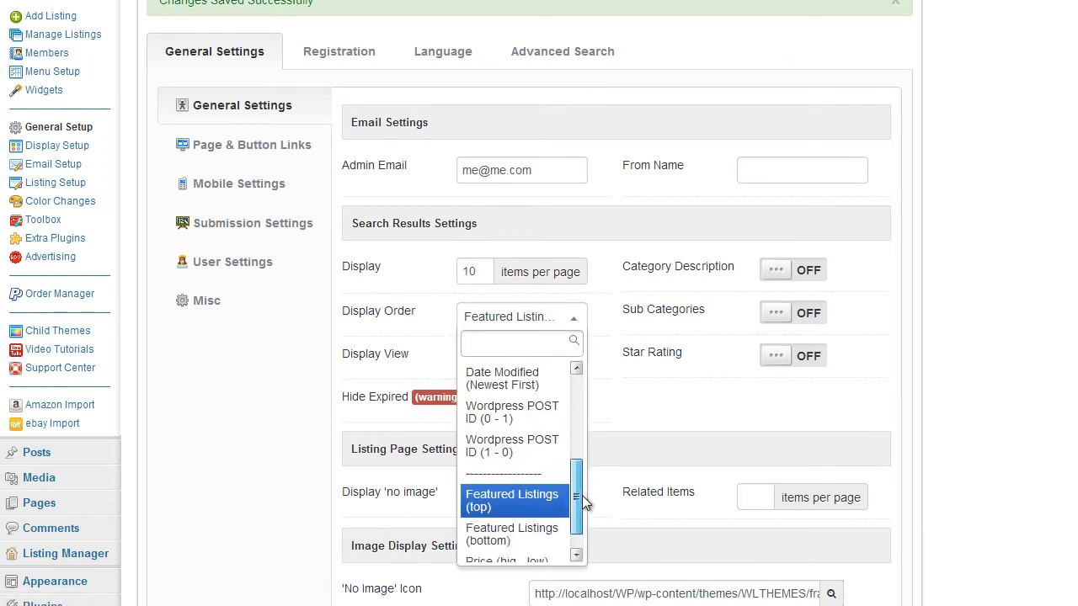
left_click(638, 405)
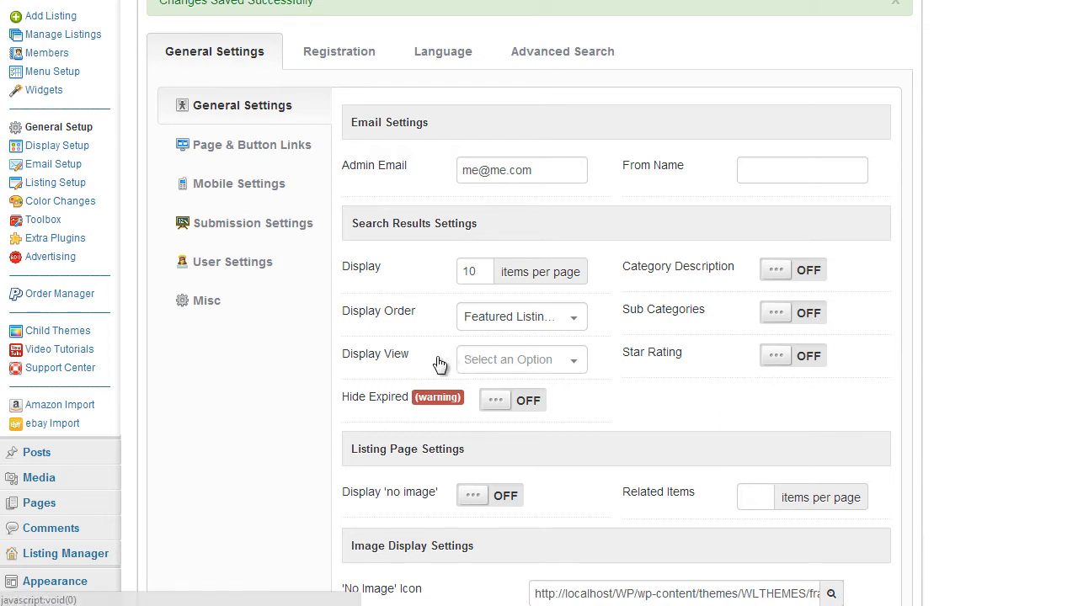
- Save the search results Display View as Grid and check the layout of the category results
left_click(530, 362)
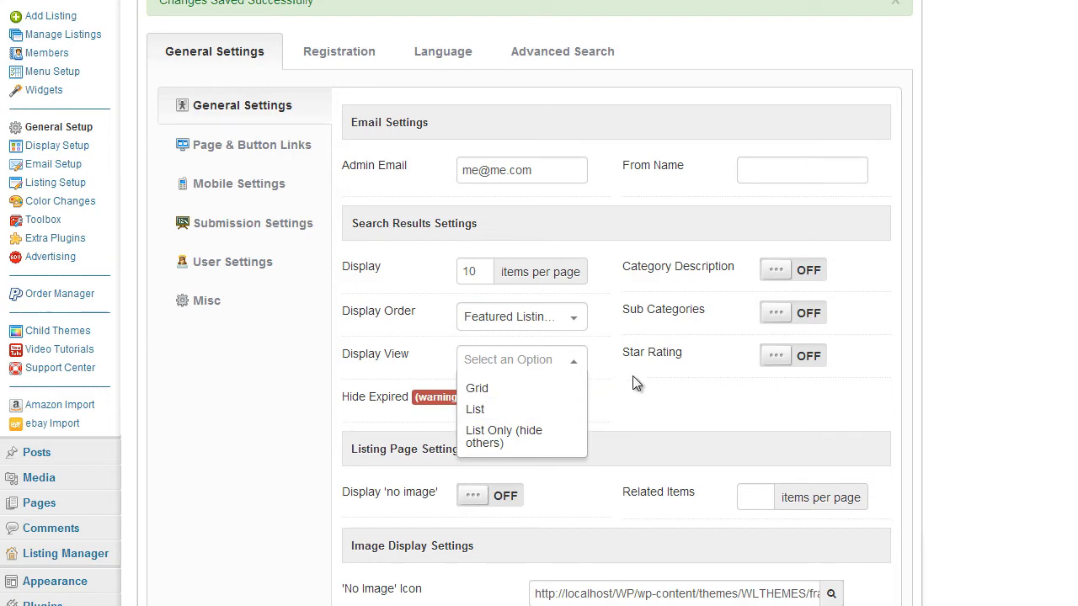
left_click(548, 361)
left_click(548, 361)
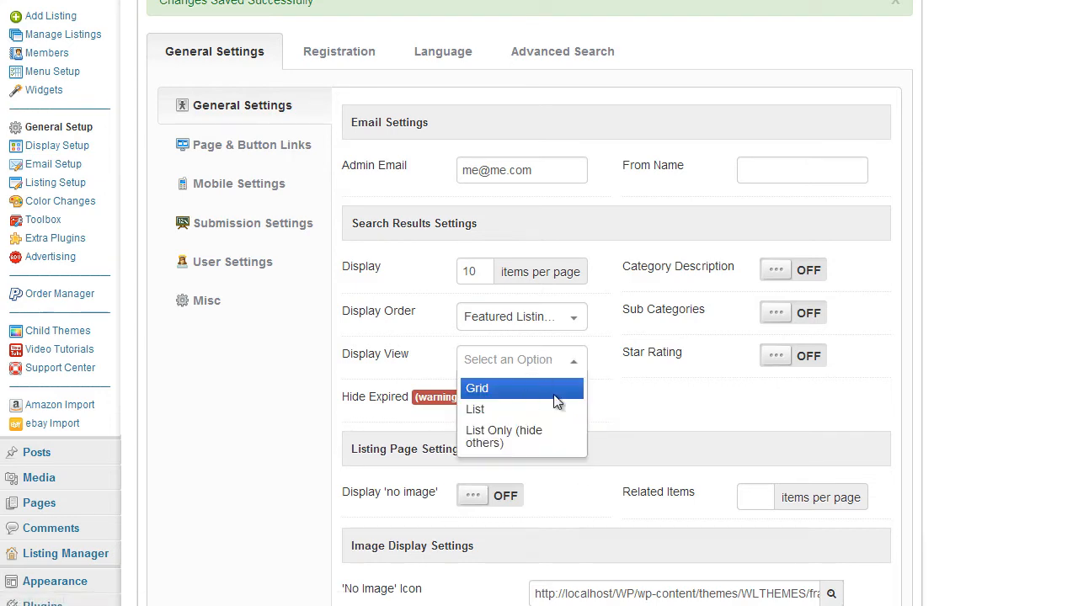
left_click(554, 394)
scroll(907, 445, "down", 10)
left_click(525, 427)
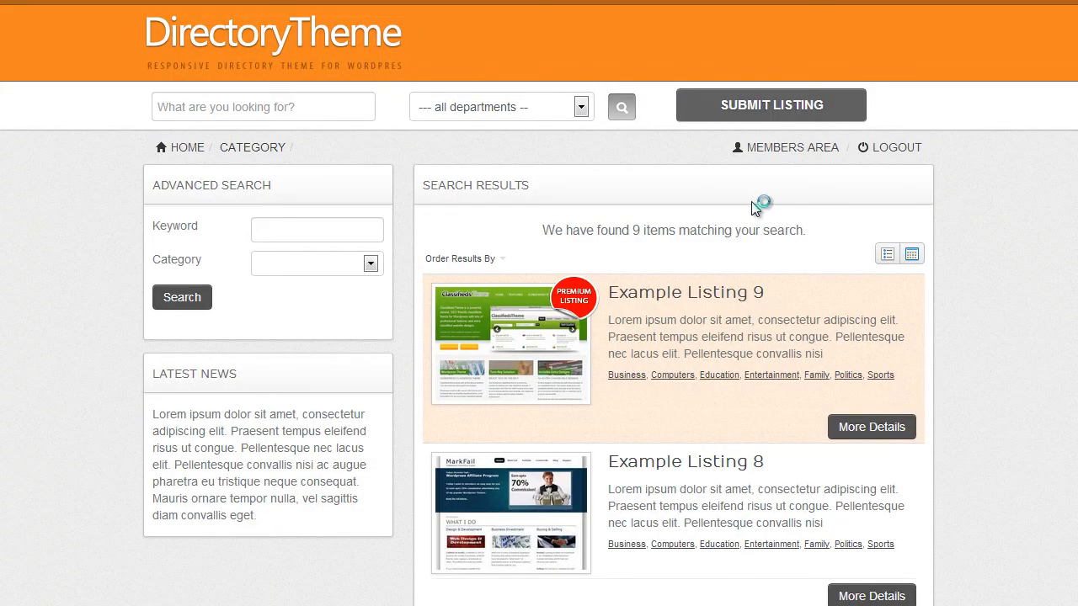
scroll(530, 253, "down", 1)
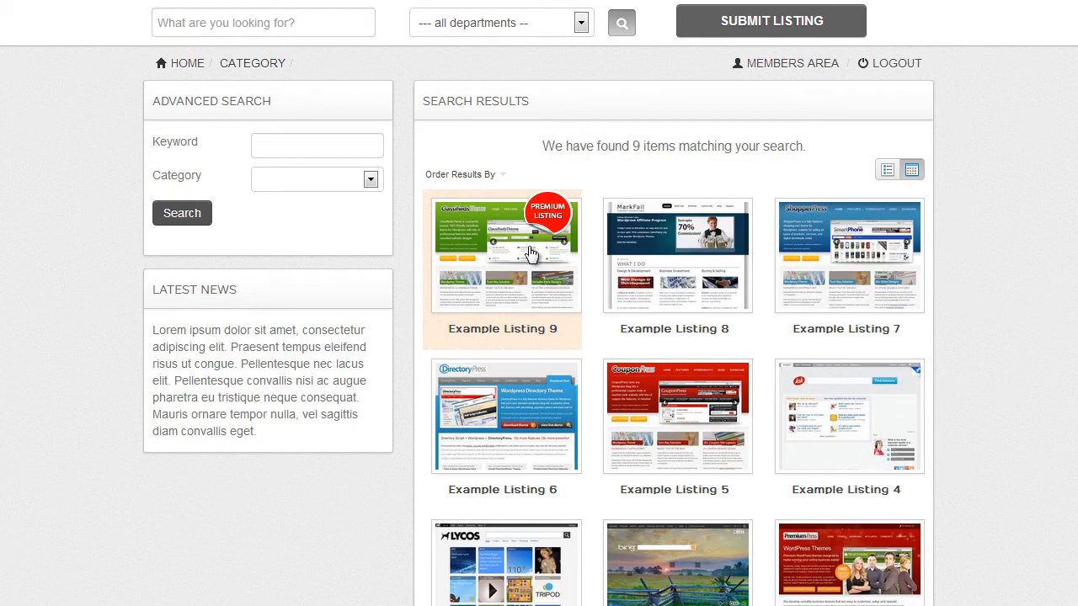
scroll(489, 305, "down", 1)
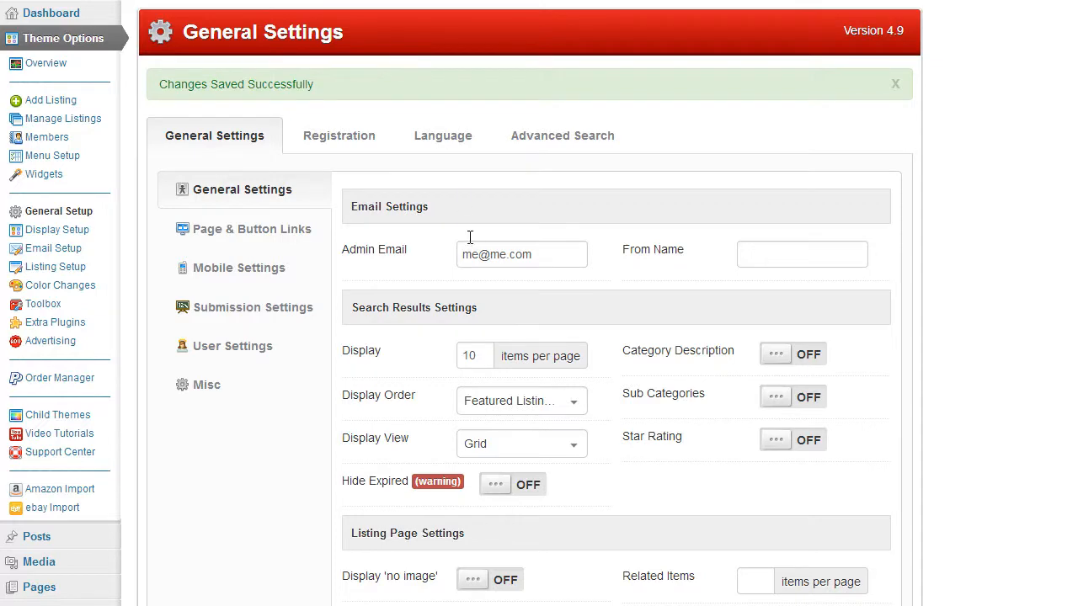
- Set the search results Display View to List and save the settings
scroll(505, 303, "down", 2)
left_click(529, 365)
left_click(522, 405)
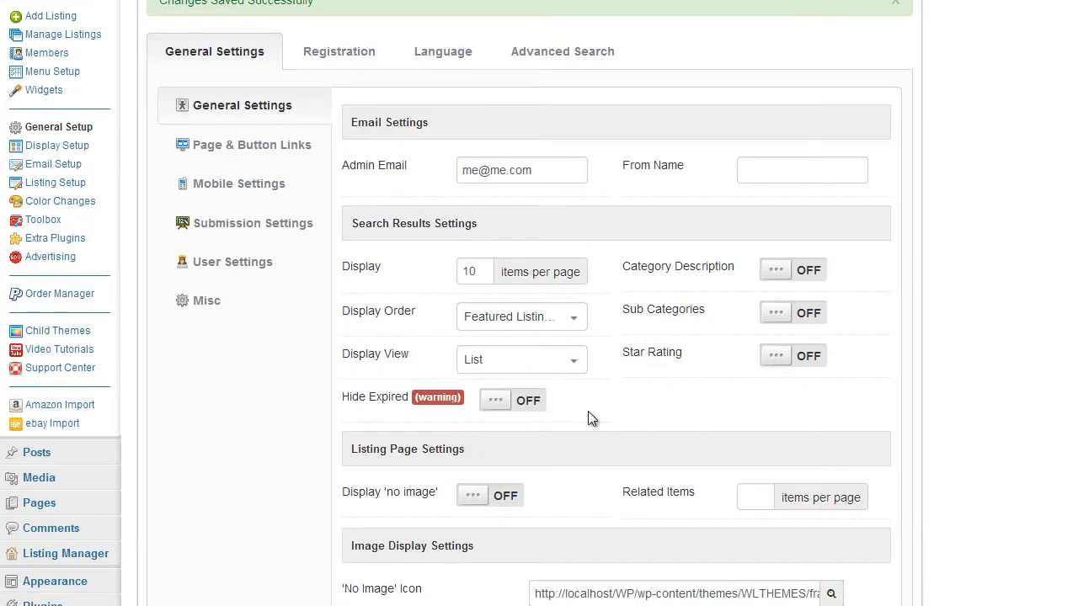
scroll(522, 446, "down", 7)
left_click(526, 569)
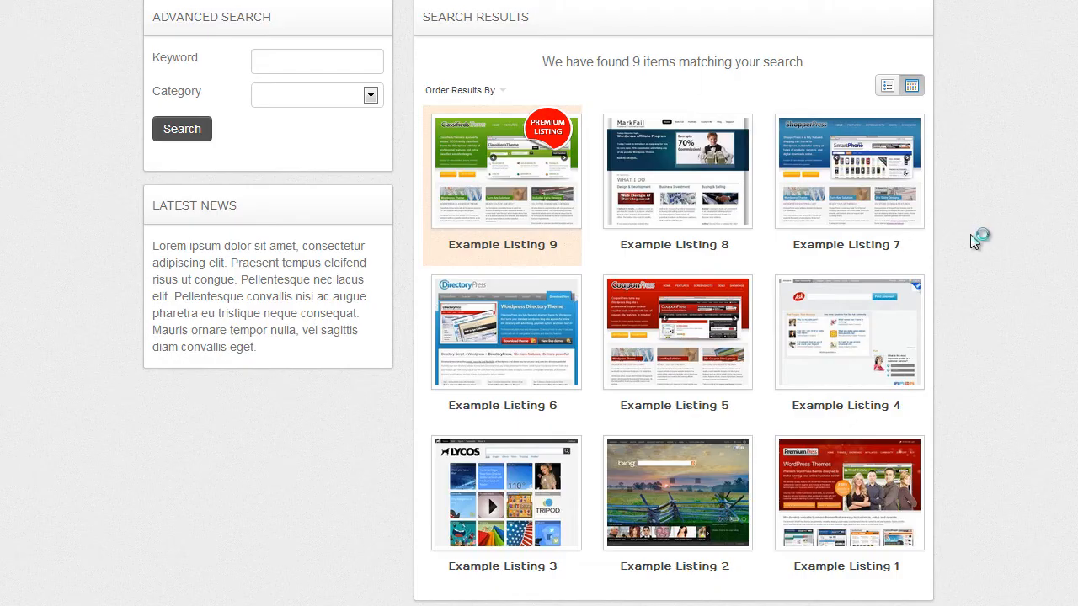
- Reload the category results and switch the listings back and forth between grid and list view, ending on list
key("F5")
scroll(782, 245, "down", 4)
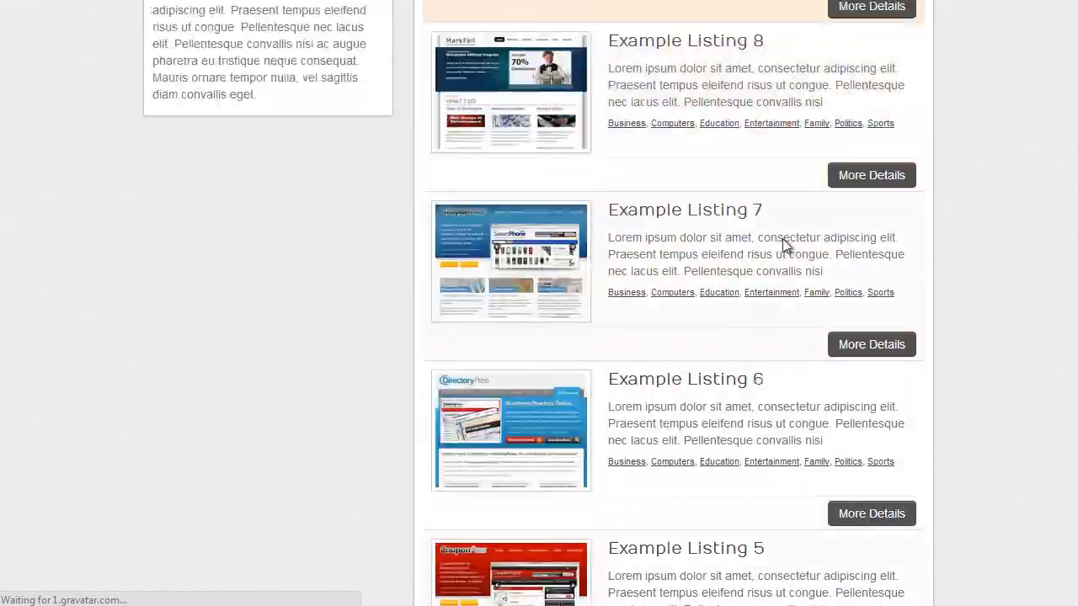
scroll(741, 236, "up", 5)
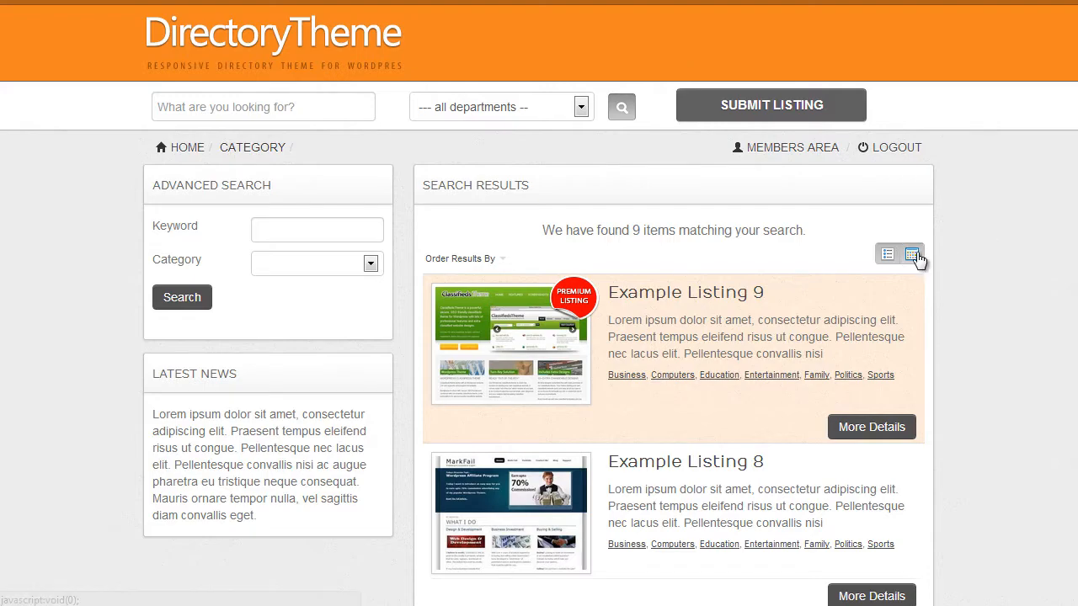
left_click(912, 256)
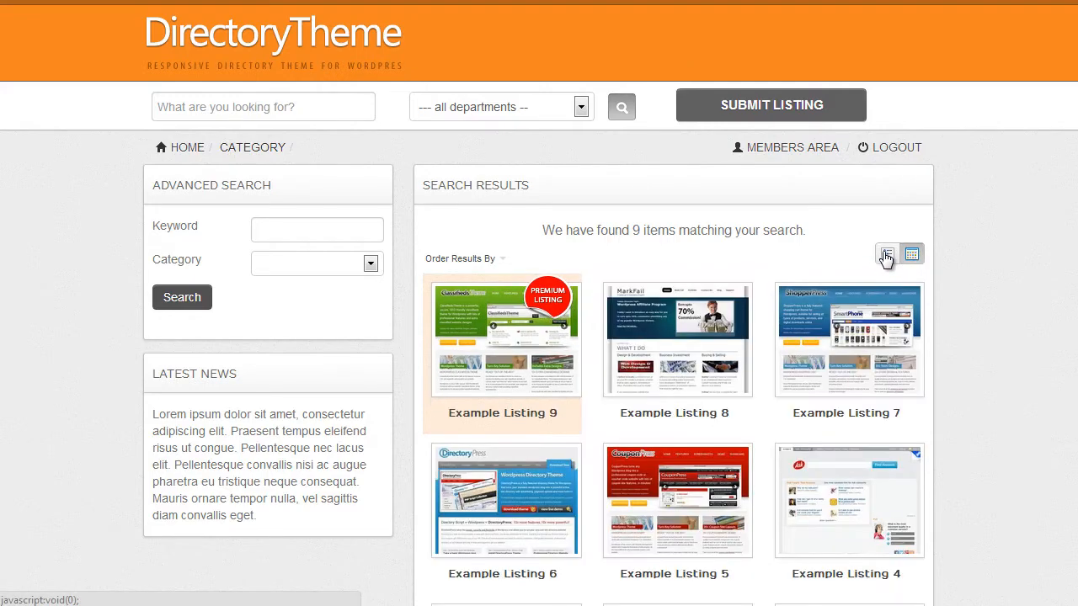
left_click(888, 255)
left_click(912, 255)
left_click(886, 255)
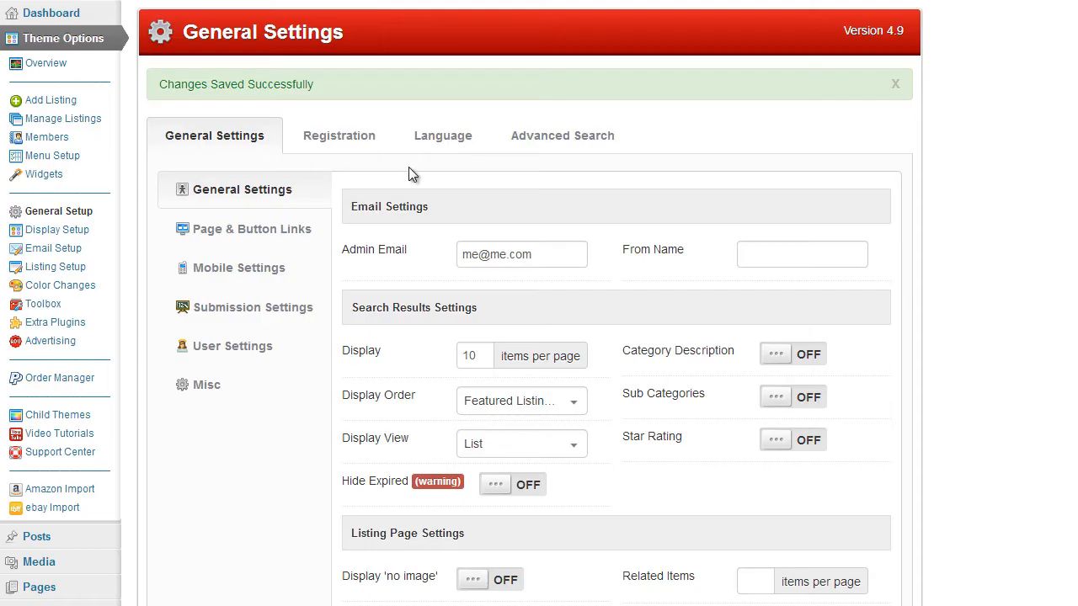
- Set the search results Display View to List Only (hide others) and save the settings
scroll(541, 265, "down", 2)
left_click(573, 281)
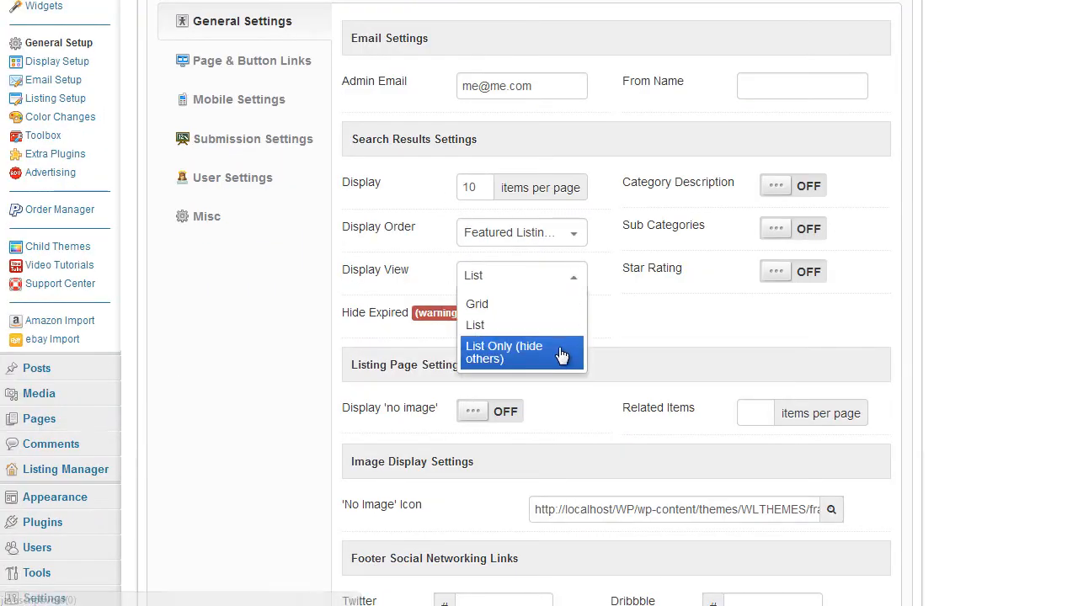
left_click(535, 349)
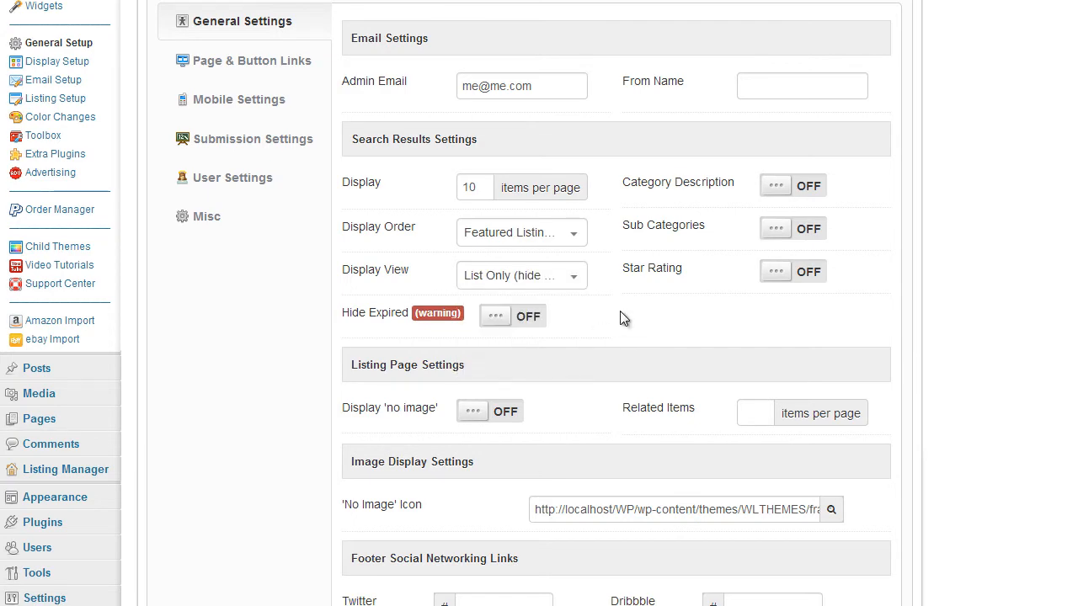
scroll(589, 330, "down", 7)
left_click(527, 439)
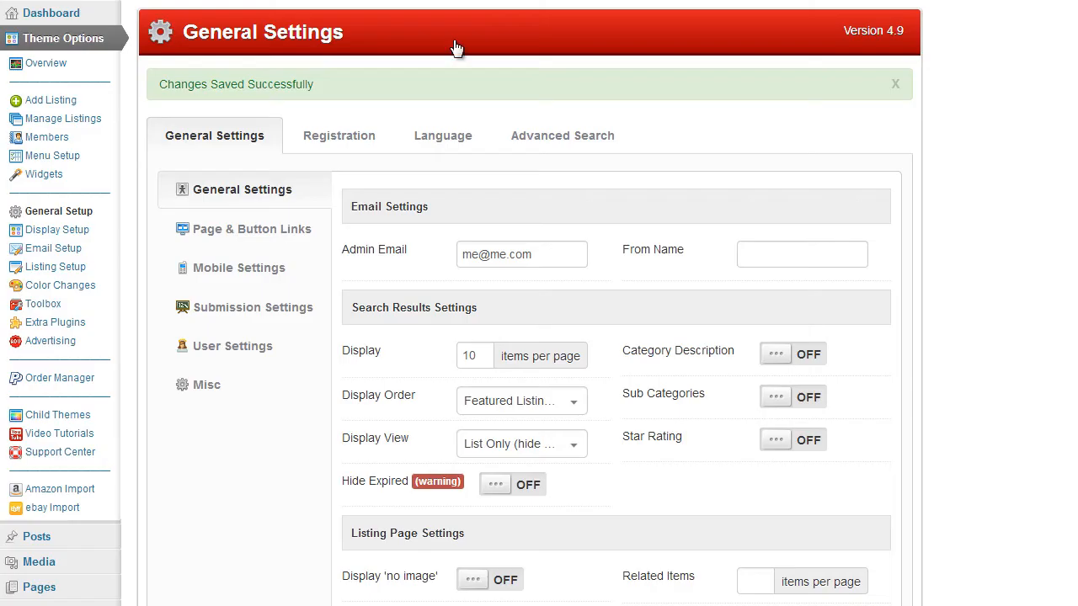
- Turn on the Hide Expired option in the search results settings
scroll(625, 294, "down", 4)
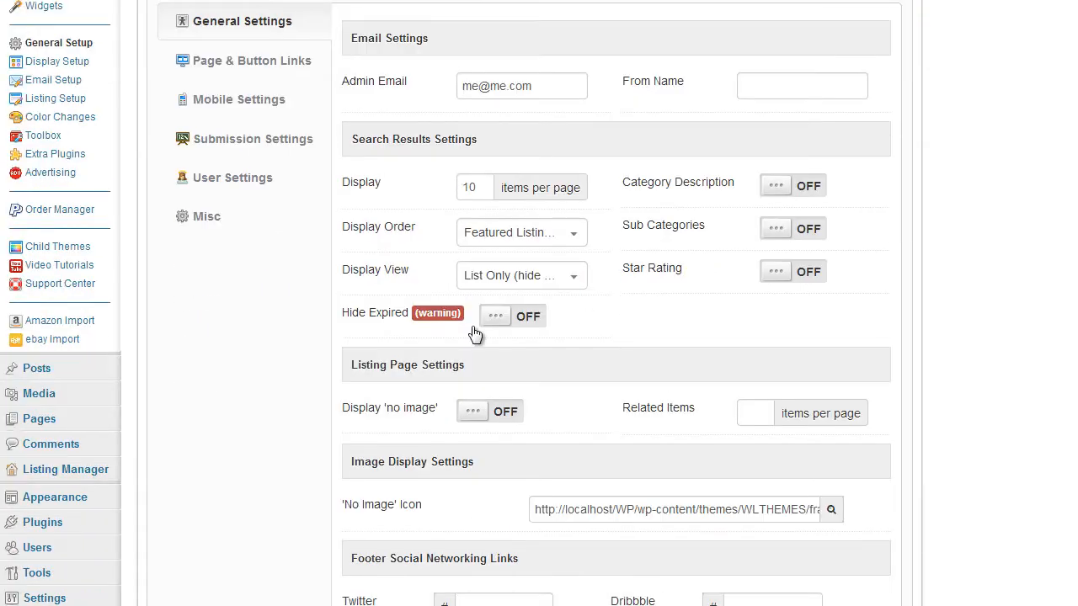
mouse_move(371, 321)
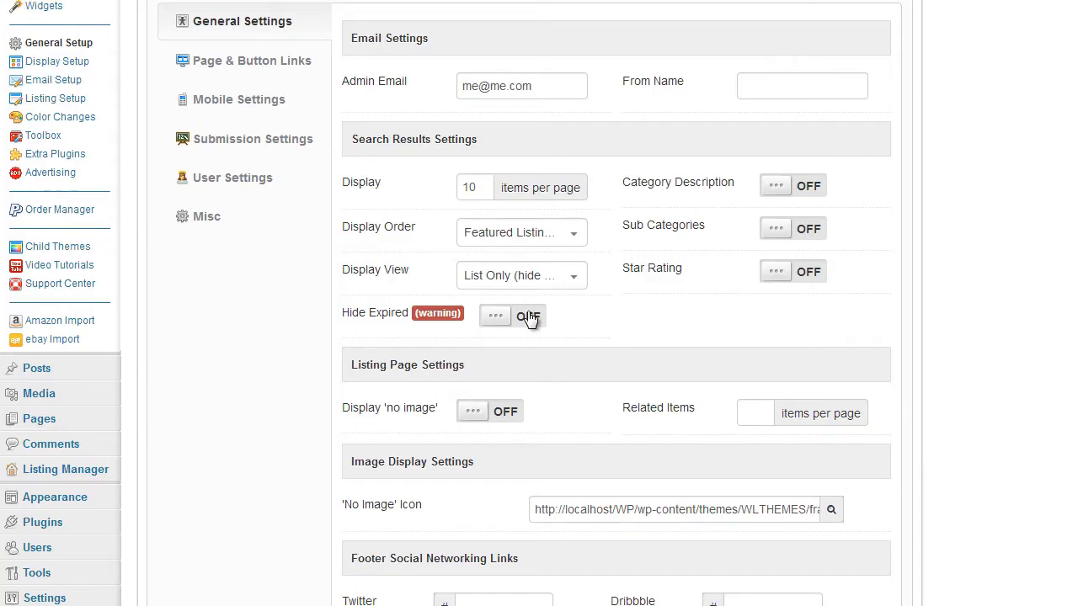
left_click(524, 314)
scroll(985, 379, "down", 5)
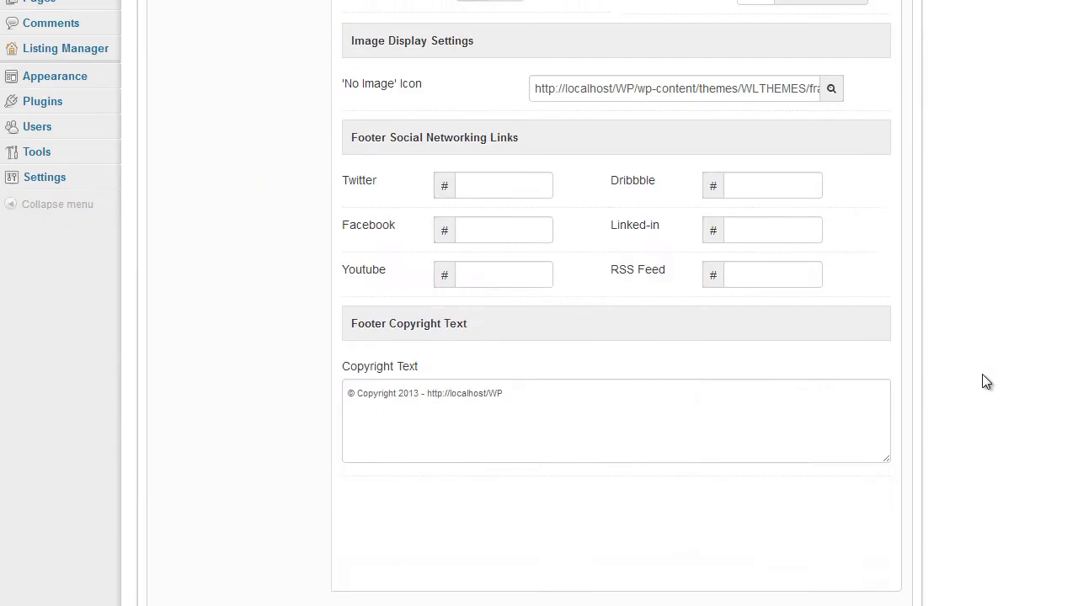
- Save the settings with Hide Expired turned on and close the developer tools' element inspector
scroll(985, 381, "down", 3)
left_click(550, 484)
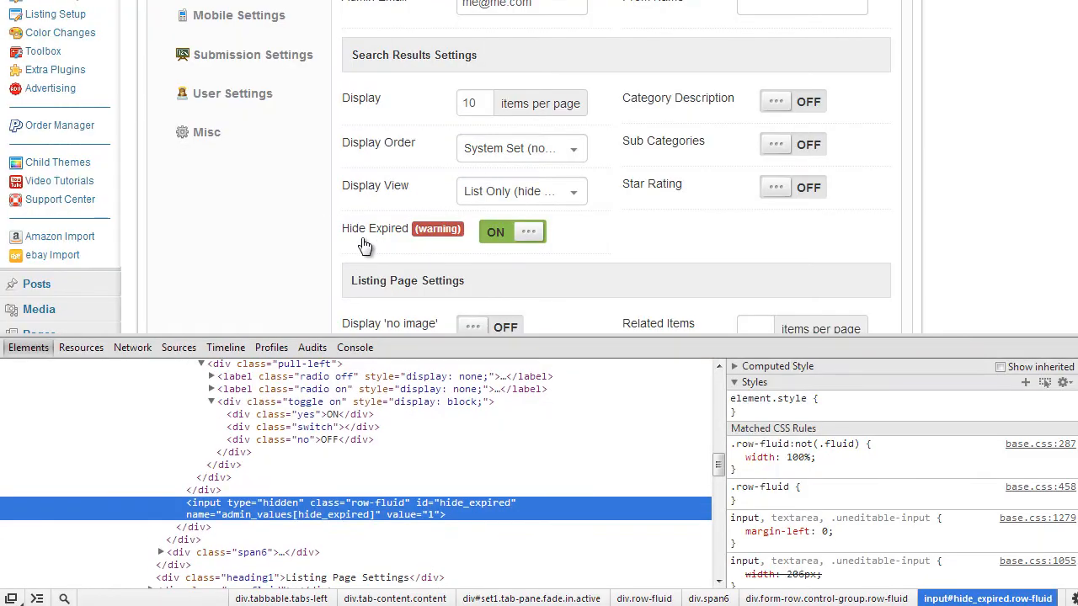
mouse_move(409, 240)
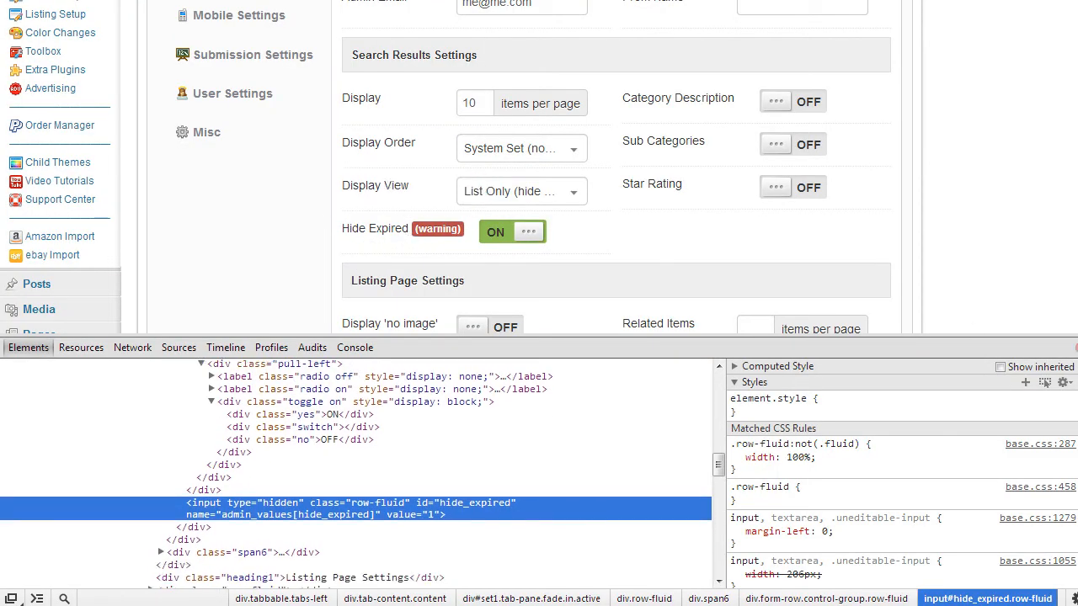
left_click(1076, 348)
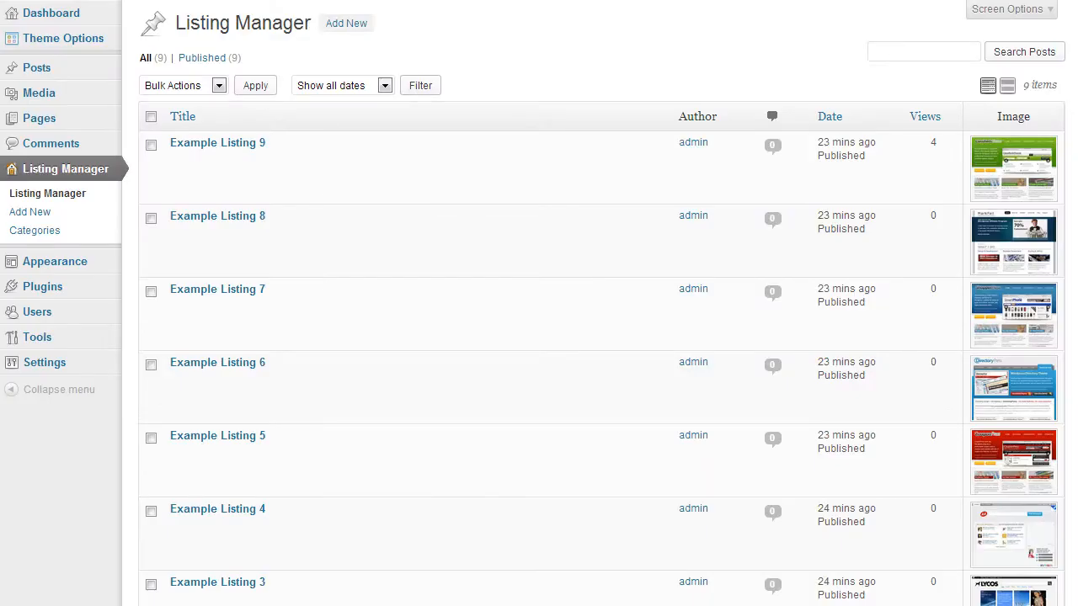
- Open Example Listing 9 in the editor and inspect its listing_expiry_date custom field
left_click(181, 160)
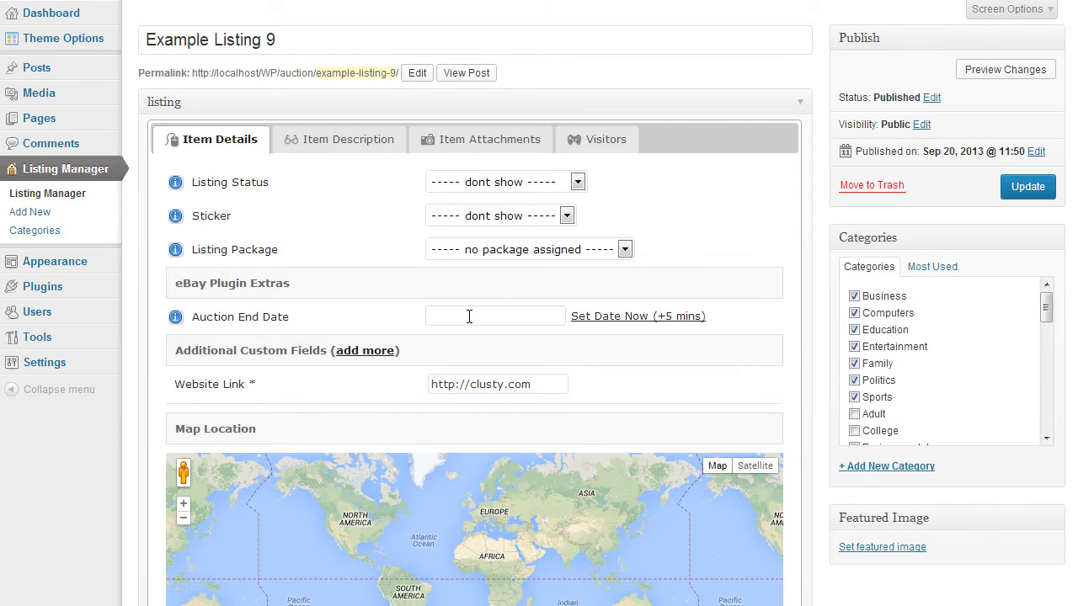
scroll(892, 371, "down", 5)
scroll(815, 455, "down", 8)
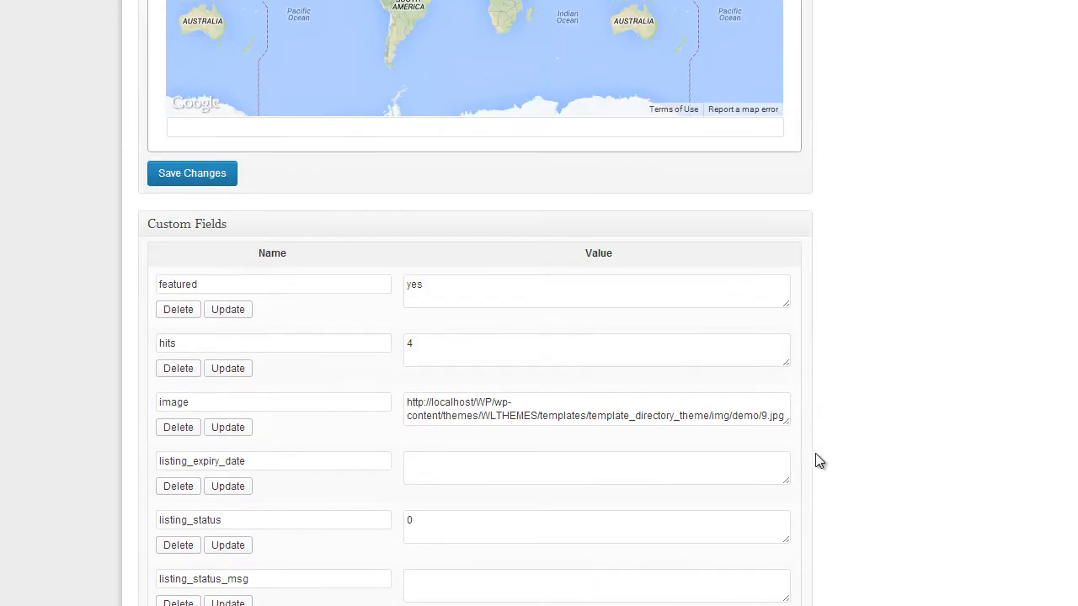
scroll(815, 453, "down", 2)
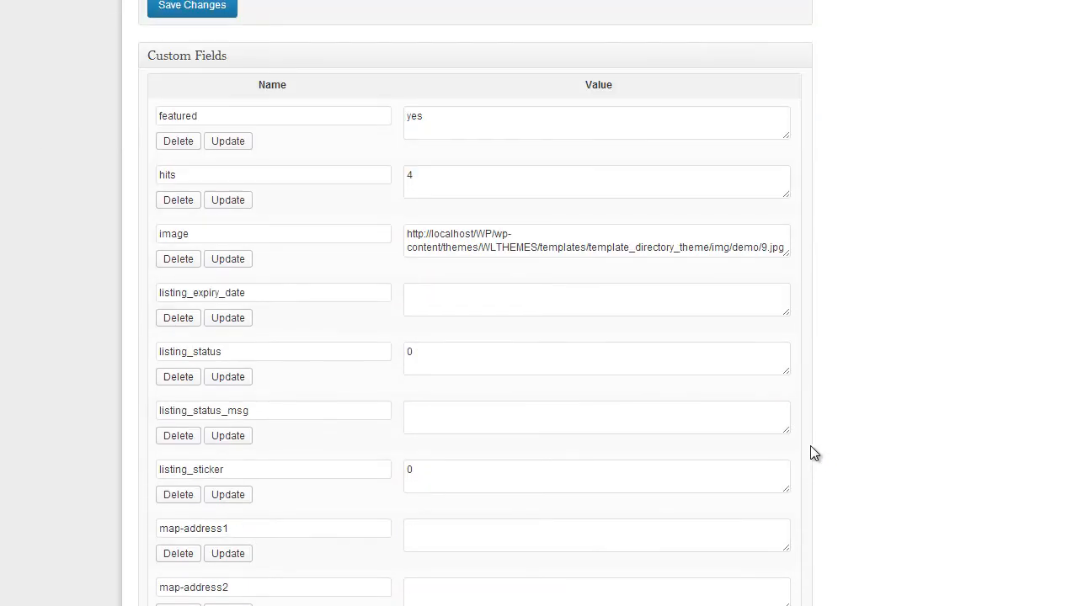
double_click(214, 295)
left_click(419, 298)
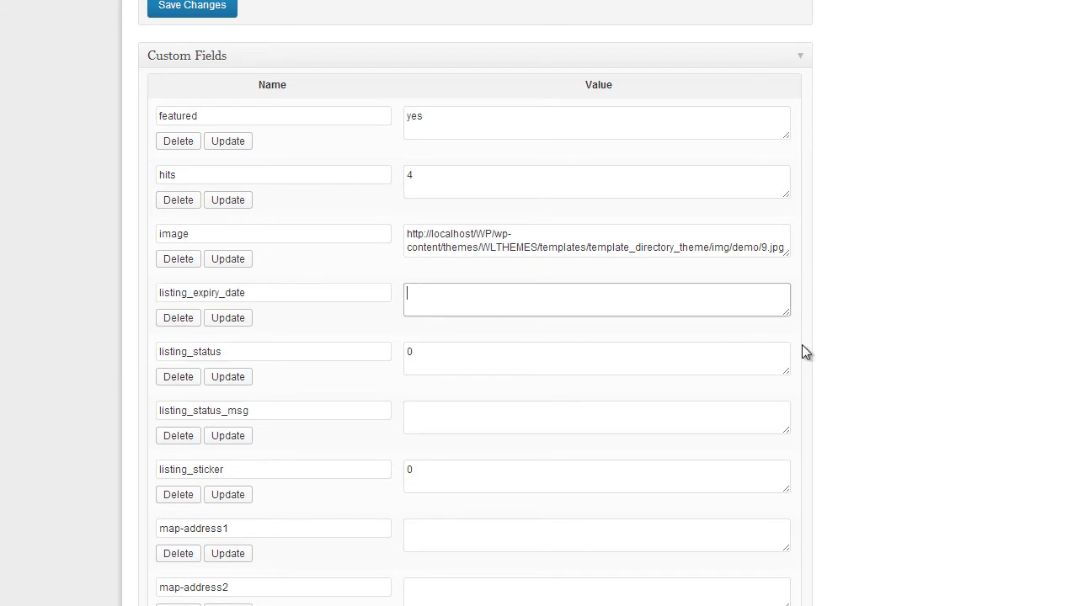
scroll(899, 363, "up", 2)
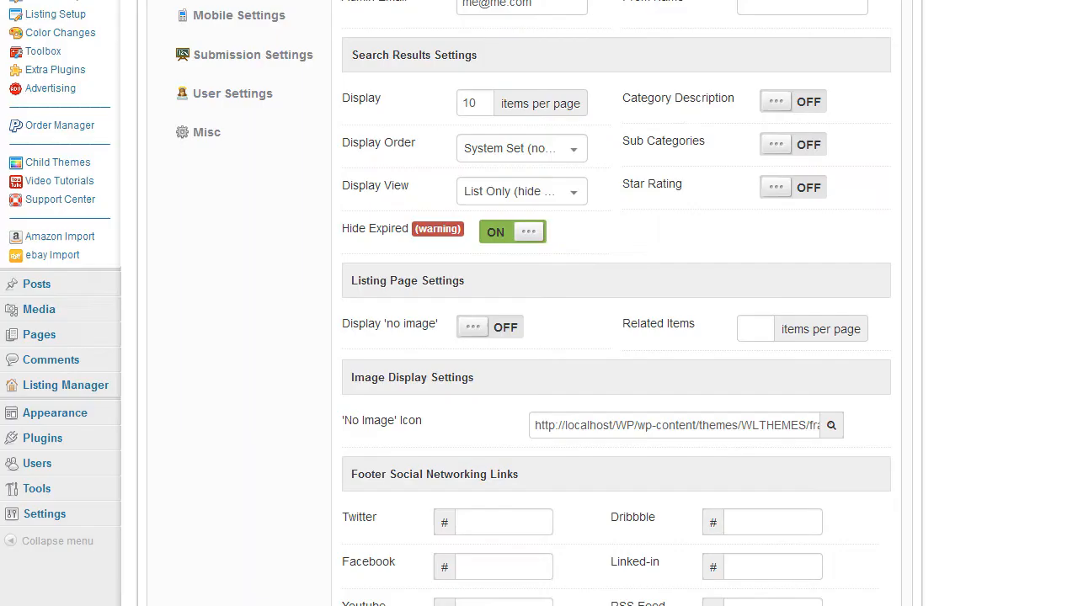
- Turn off Hide Expired in the search results settings and save the changes
mouse_move(356, 235)
left_click(503, 235)
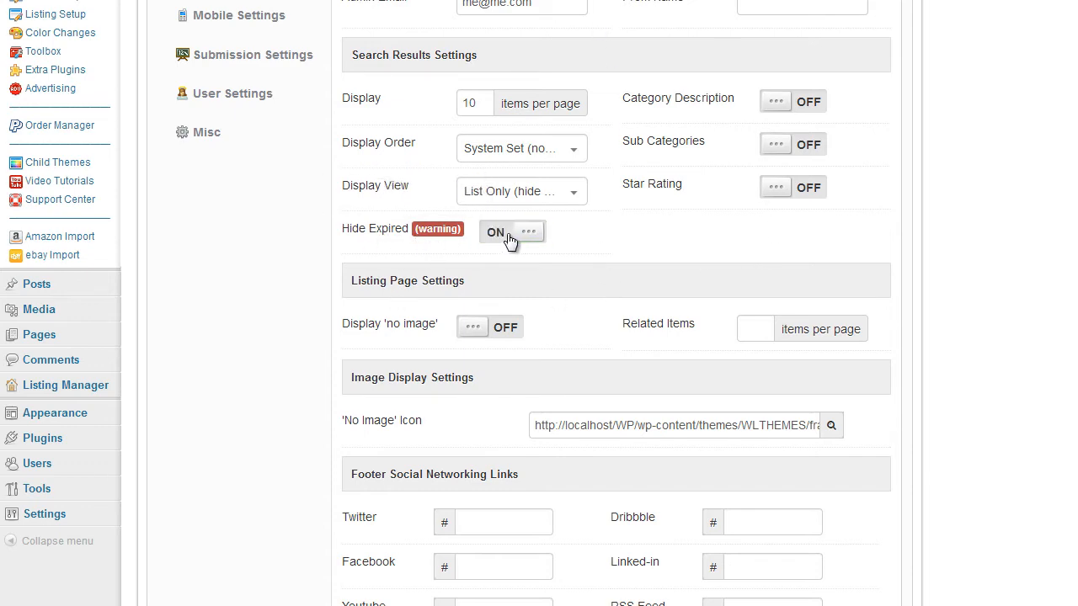
scroll(957, 400, "down", 6)
left_click(555, 487)
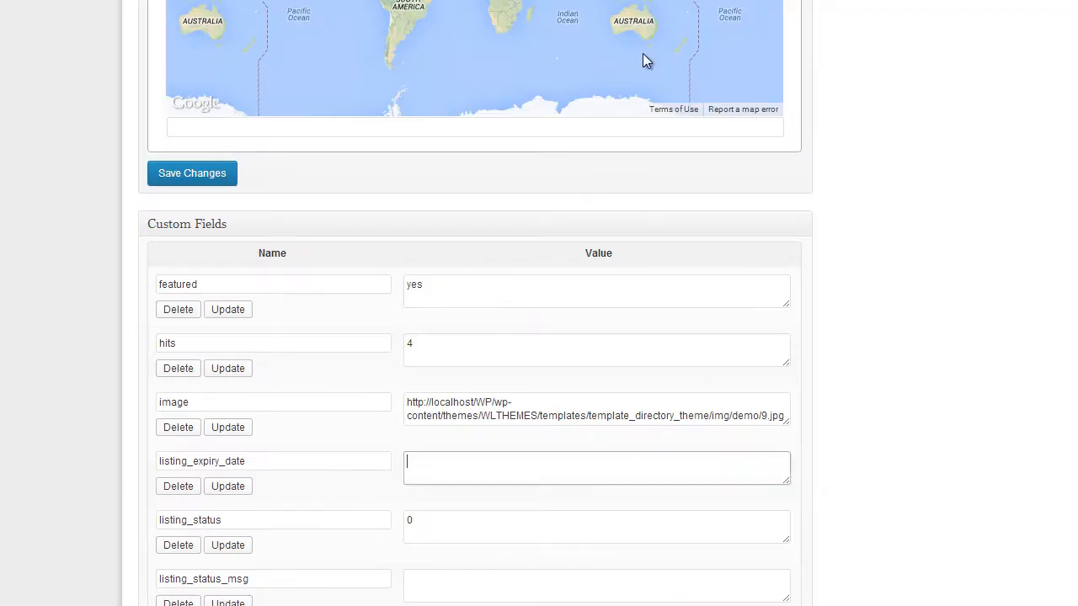
- Examine the listings in the category search results from first to last, and open the Business category from the directory home page
scroll(644, 61, "up", 5)
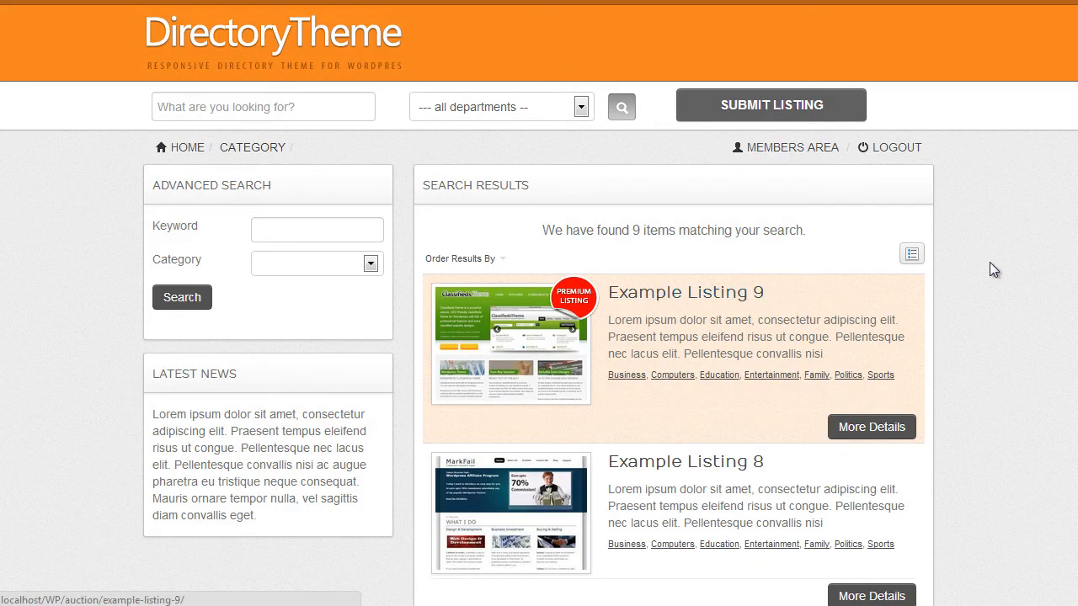
scroll(932, 275, "down", 3)
scroll(747, 261, "down", 6)
scroll(729, 305, "up", 9)
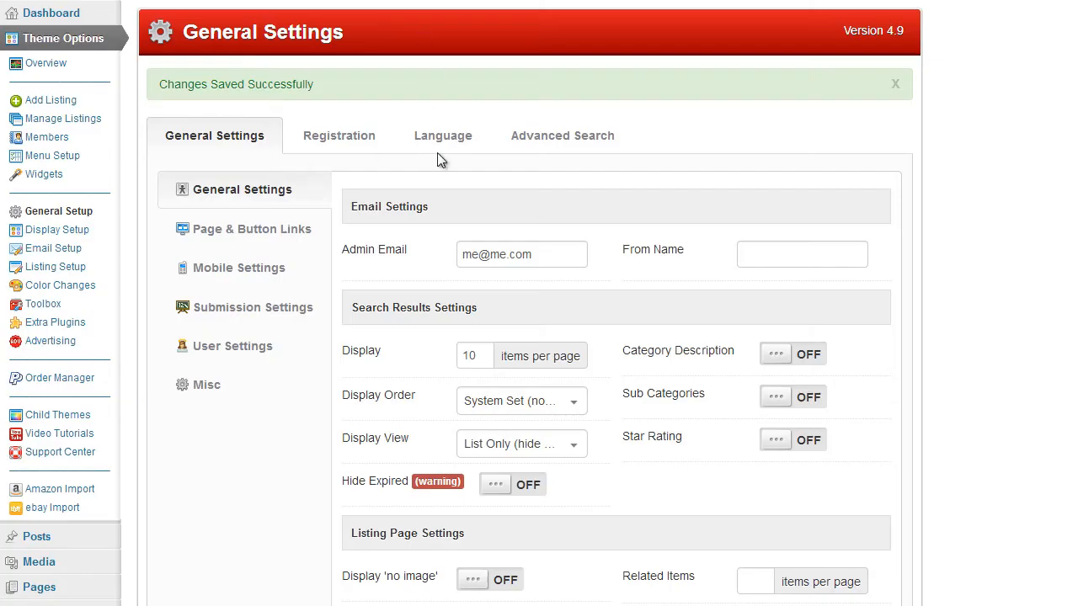
scroll(373, 354, "down", 1)
scroll(368, 403, "down", 1)
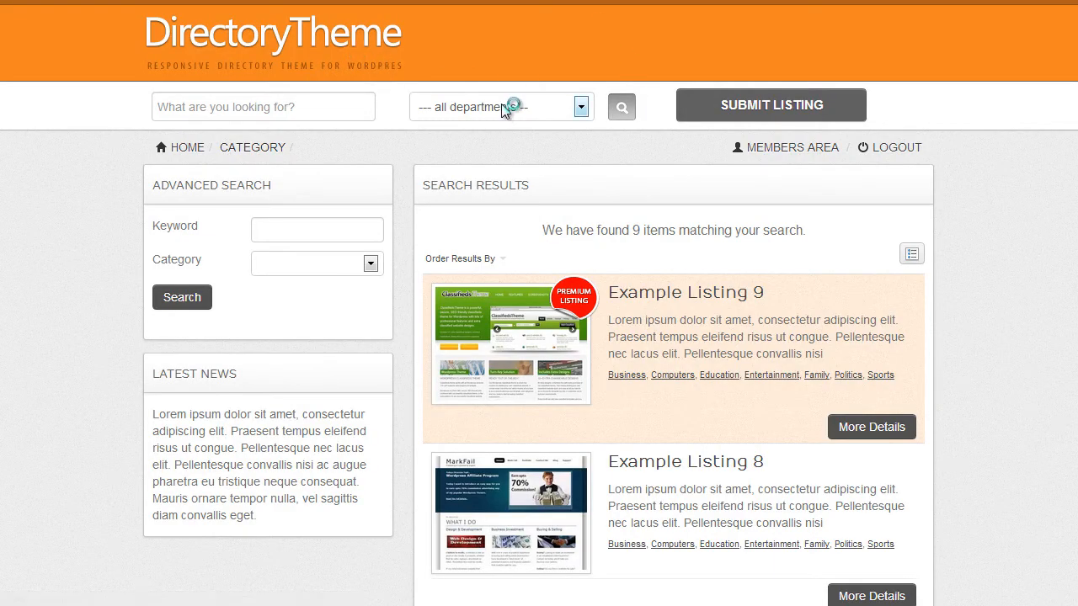
scroll(665, 282, "down", 8)
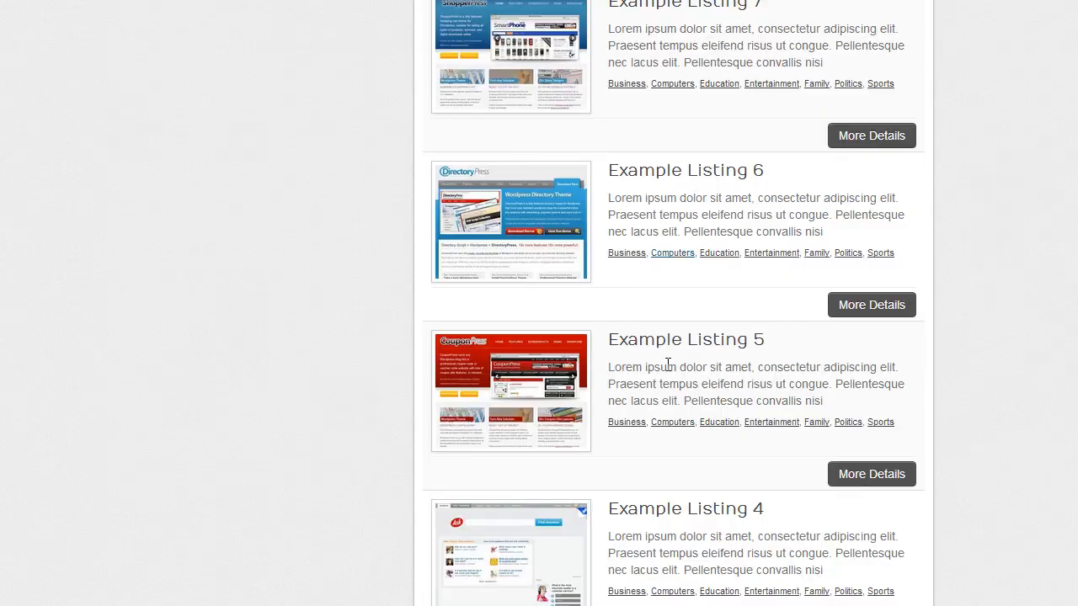
scroll(662, 364, "up", 8)
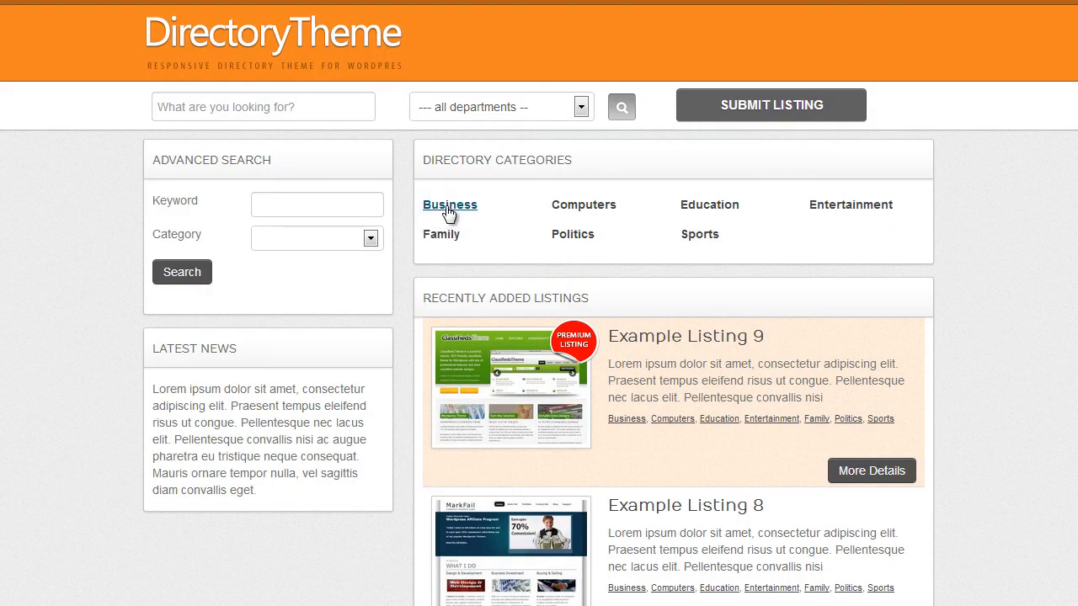
left_click(447, 208)
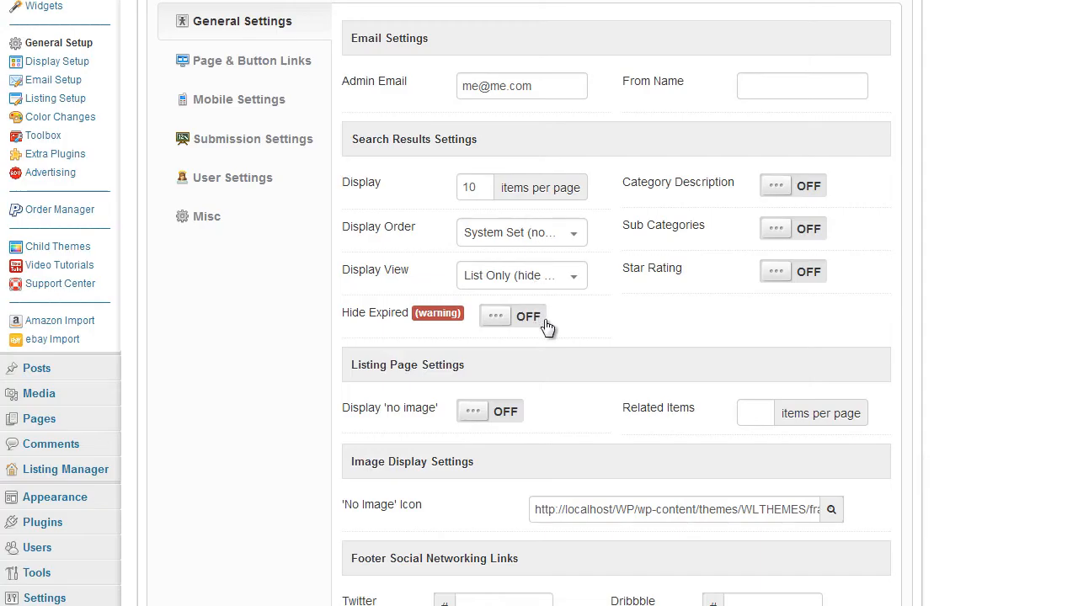
- Turn on Category Description in the search results settings, save the changes and reopen the Business category from the site's home page
mouse_move(688, 229)
mouse_move(715, 195)
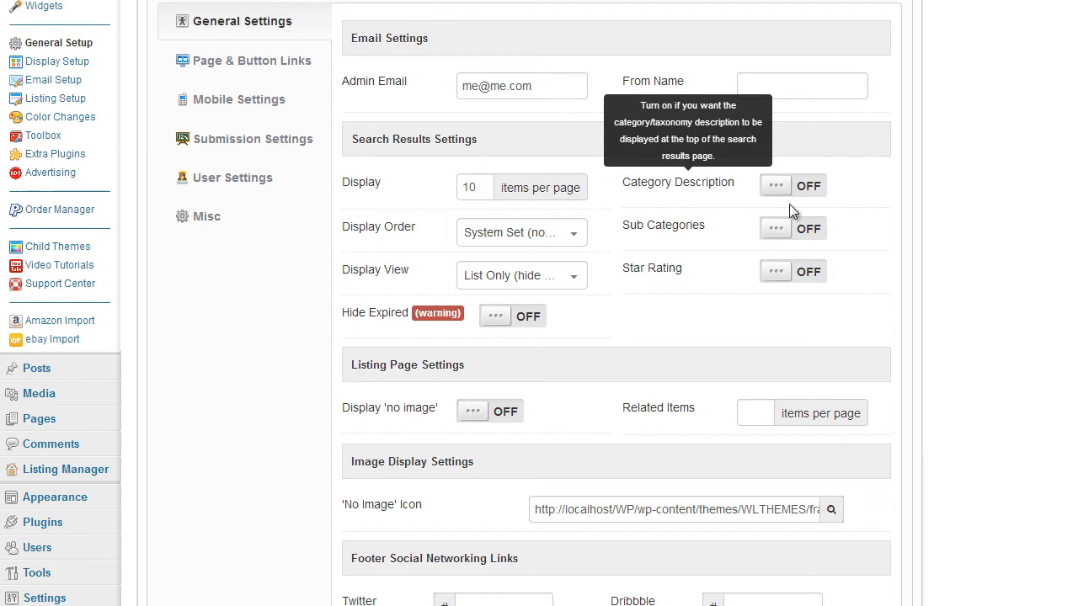
scroll(856, 240, "up", 1)
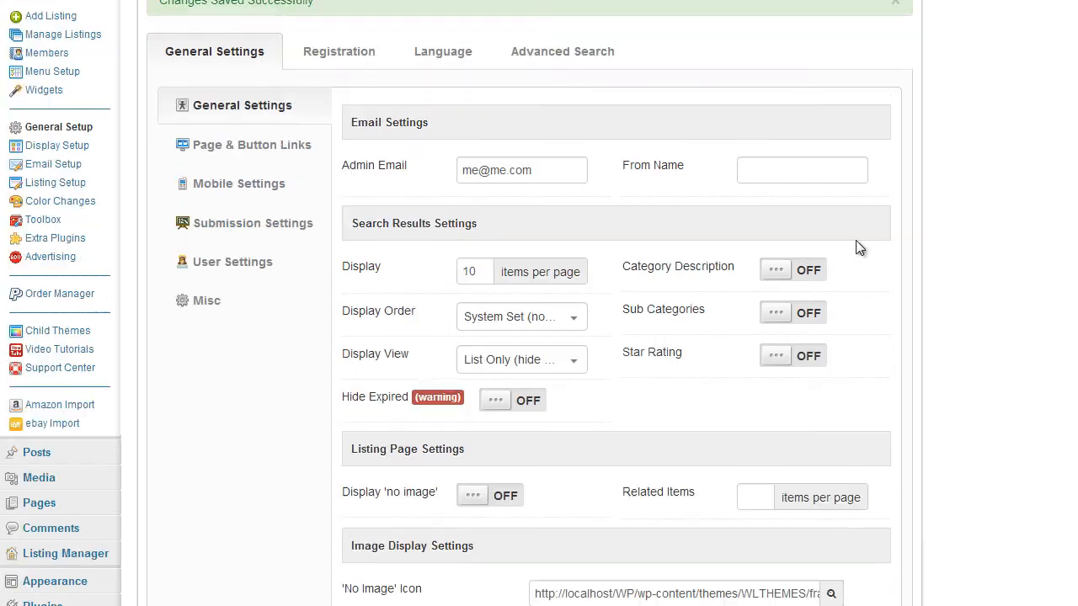
left_click(805, 269)
scroll(909, 303, "down", 8)
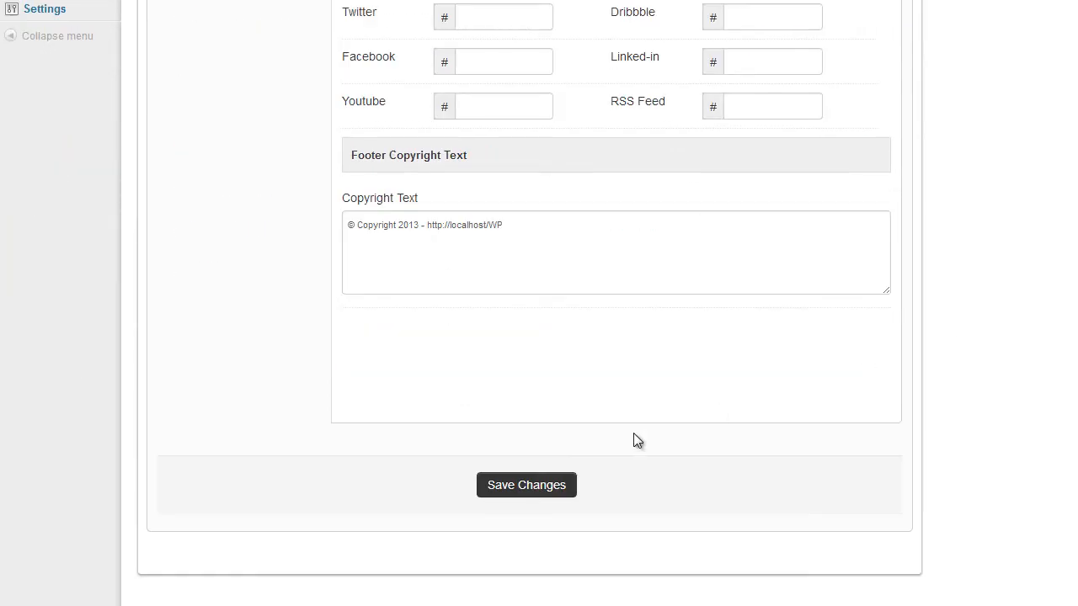
left_click(554, 487)
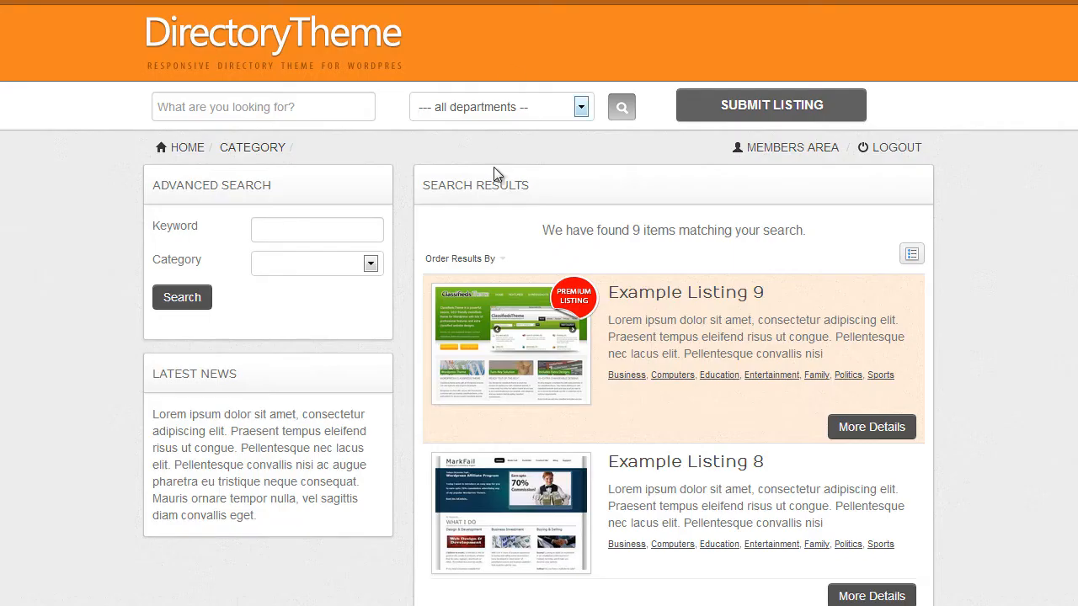
left_click(233, 52)
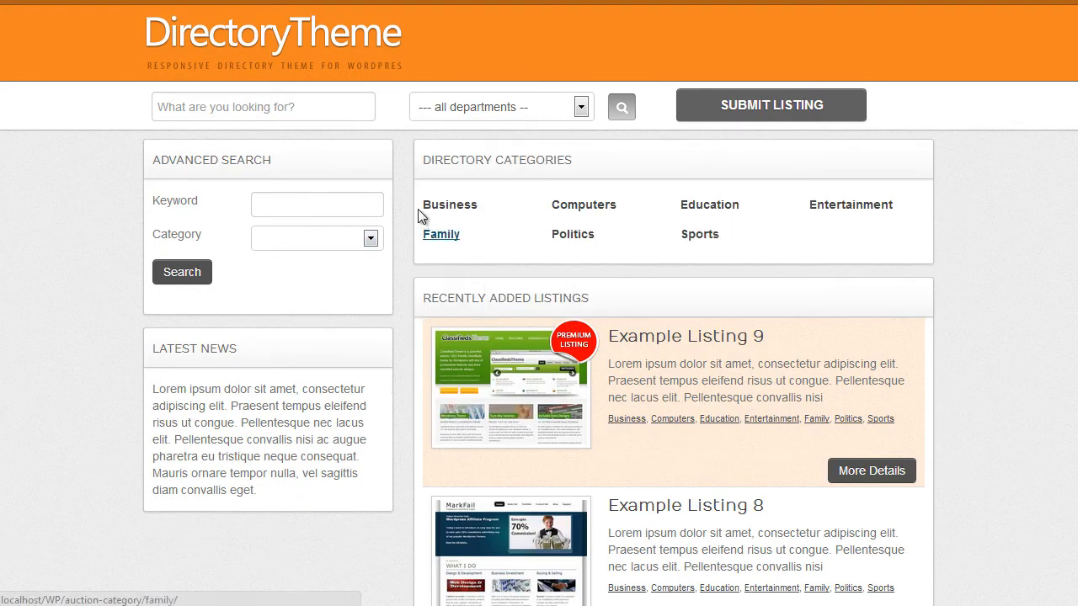
left_click(448, 206)
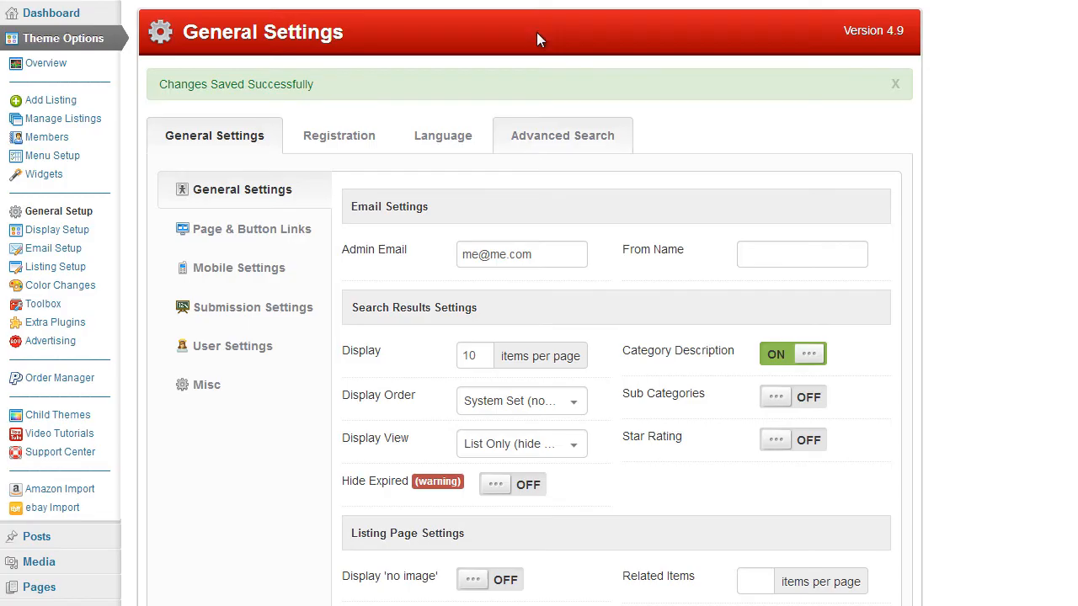
- Open the Business category for editing from the Listing Manager's categories
scroll(235, 335, "down", 5)
scroll(235, 331, "down", 1)
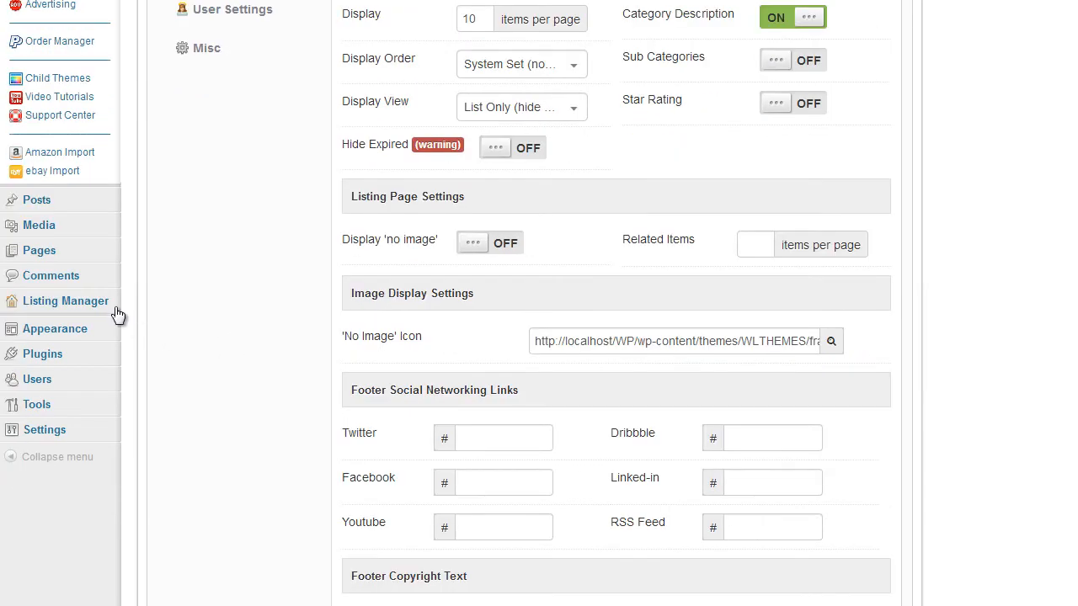
mouse_move(115, 310)
left_click(162, 337)
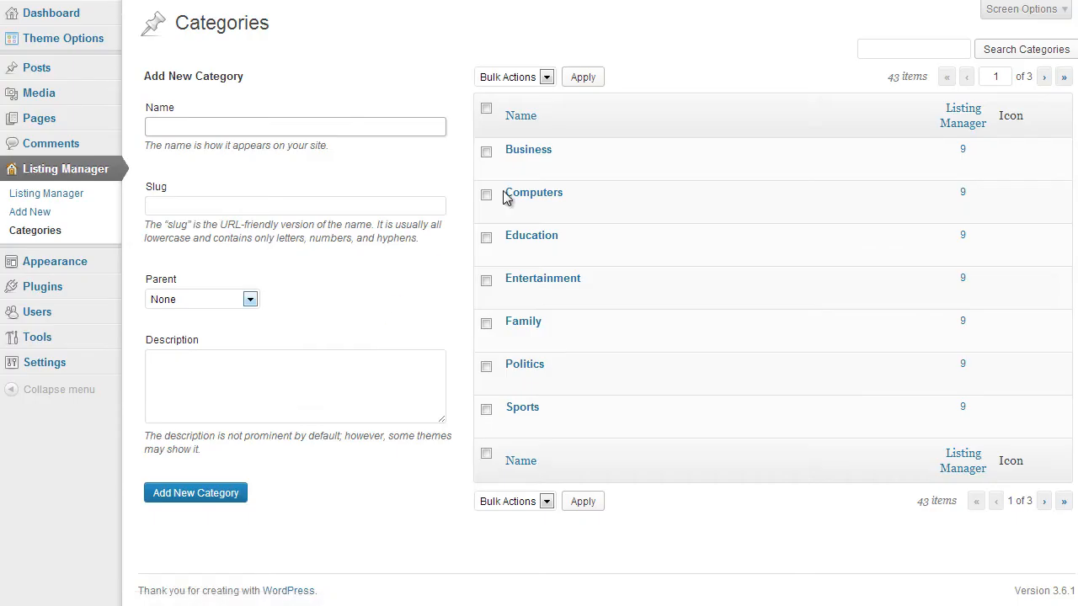
left_click(514, 166)
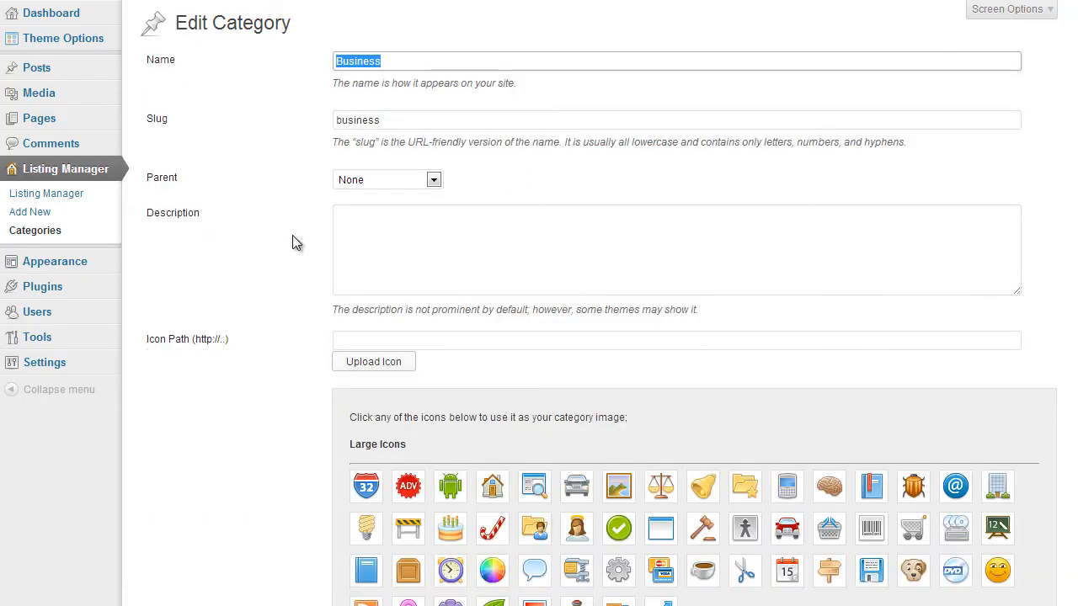
- Fill the Business category description with "The description is not prominent by default; however, some themes may show it." repeated eight times and save the category
left_click(387, 254)
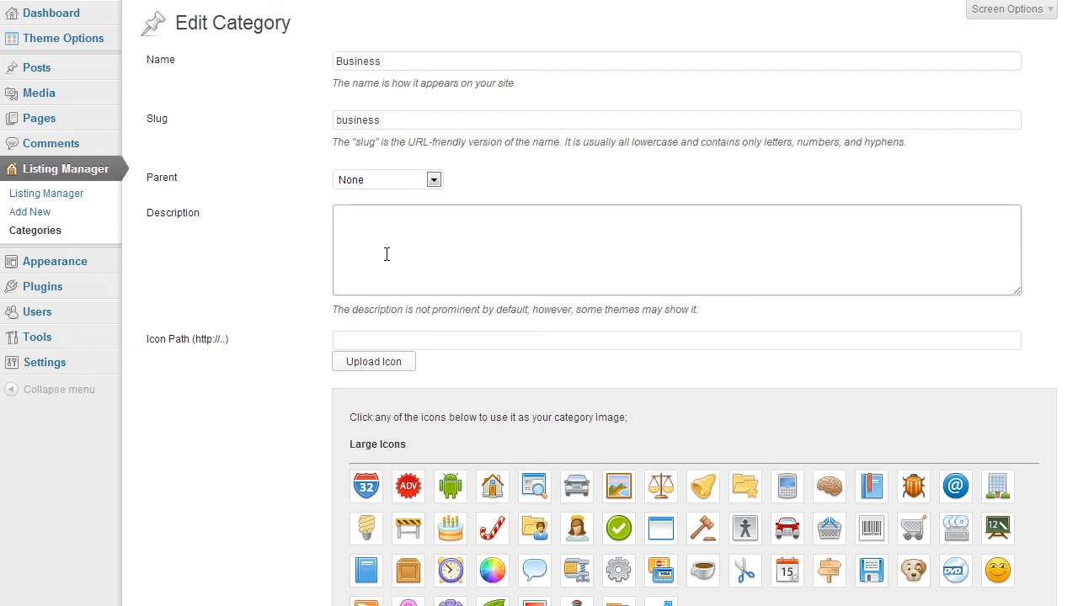
type("sf sdfs df sd f sdf")
left_click_drag(741, 313, 337, 310)
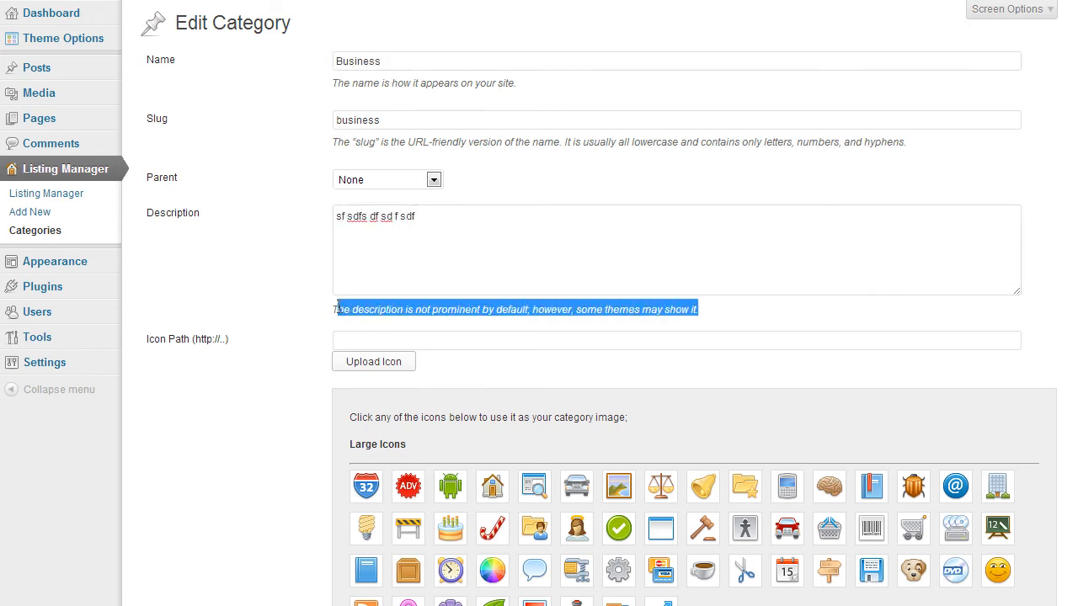
left_click(422, 227)
key("ctrl+a")
key("ctrl+v")
key("ctrl+v")
key("ctrl+v")
key("ctrl+v")
key("ctrl+v")
key("ctrl+v")
key("ctrl+v")
key("ctrl+v")
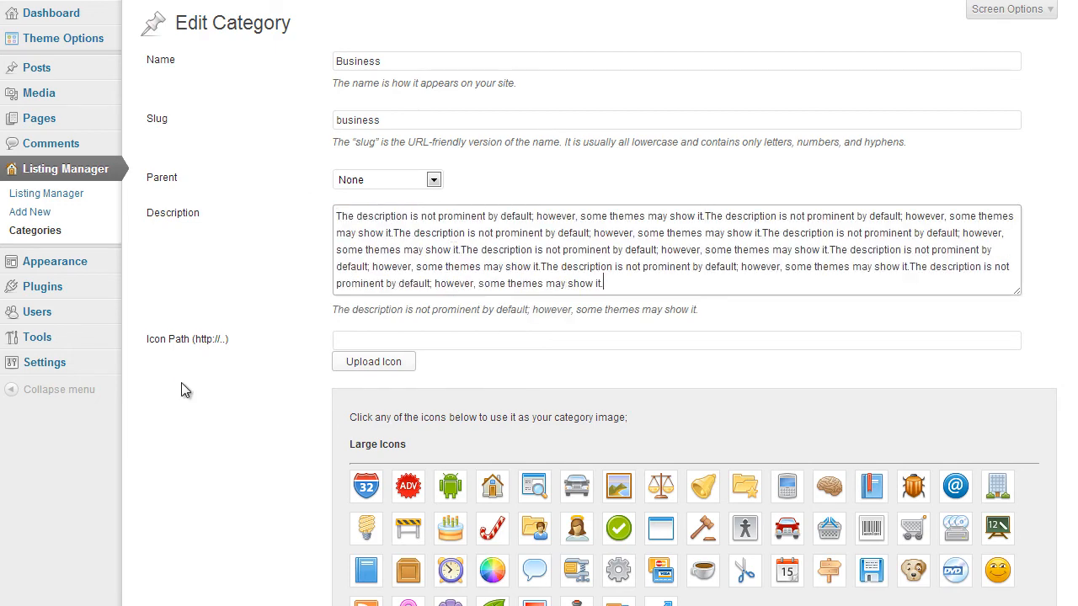
scroll(181, 383, "down", 6)
left_click(185, 522)
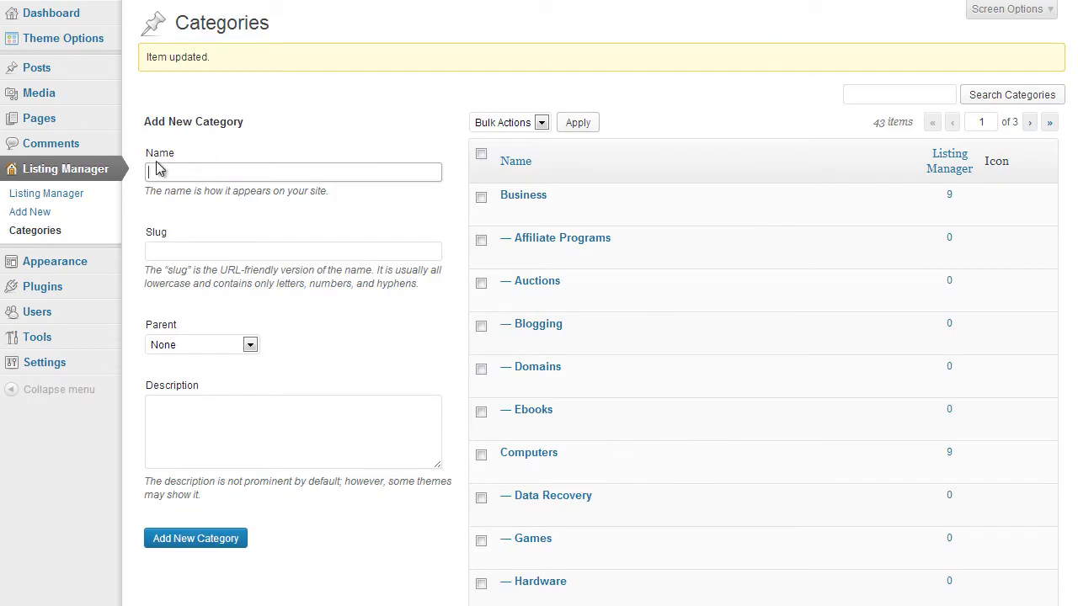
- Return to the theme's General Setup options and turn off Category Description
mouse_move(90, 50)
left_click(198, 206)
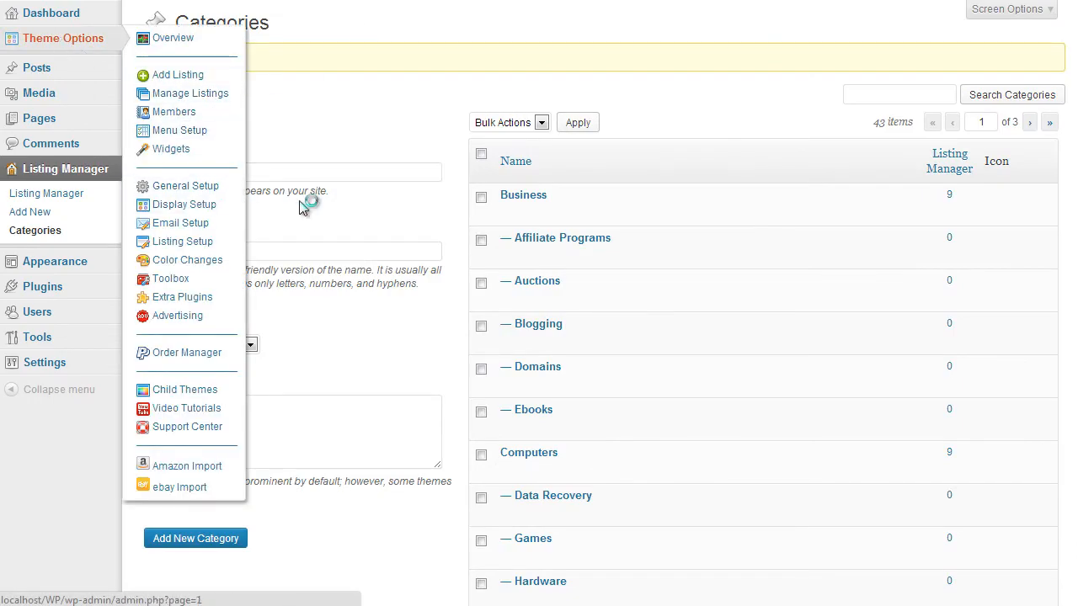
scroll(339, 211, "down", 2)
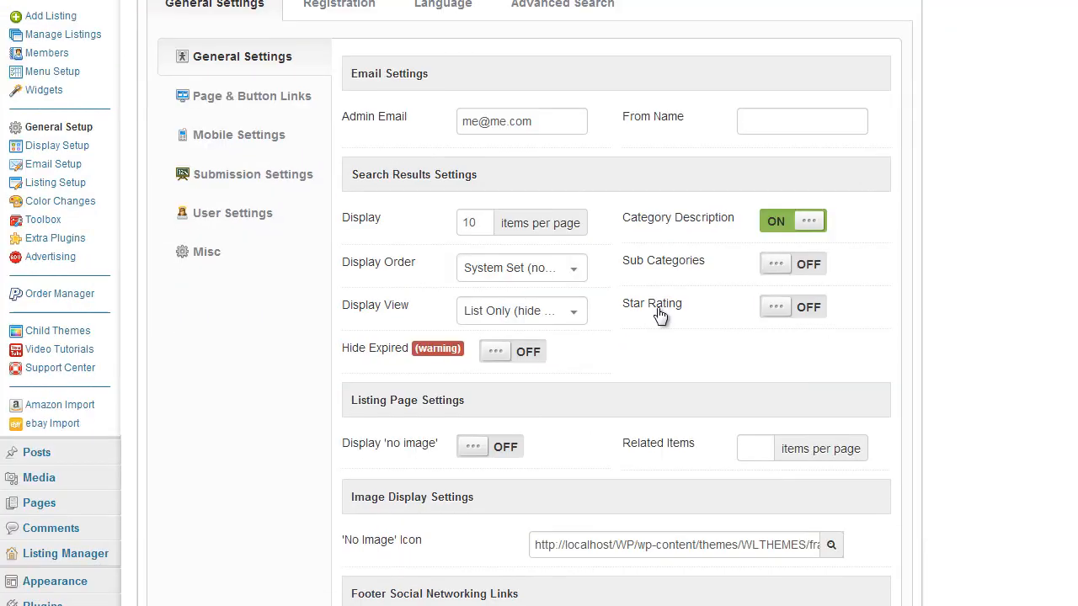
left_click(778, 222)
scroll(967, 337, "down", 5)
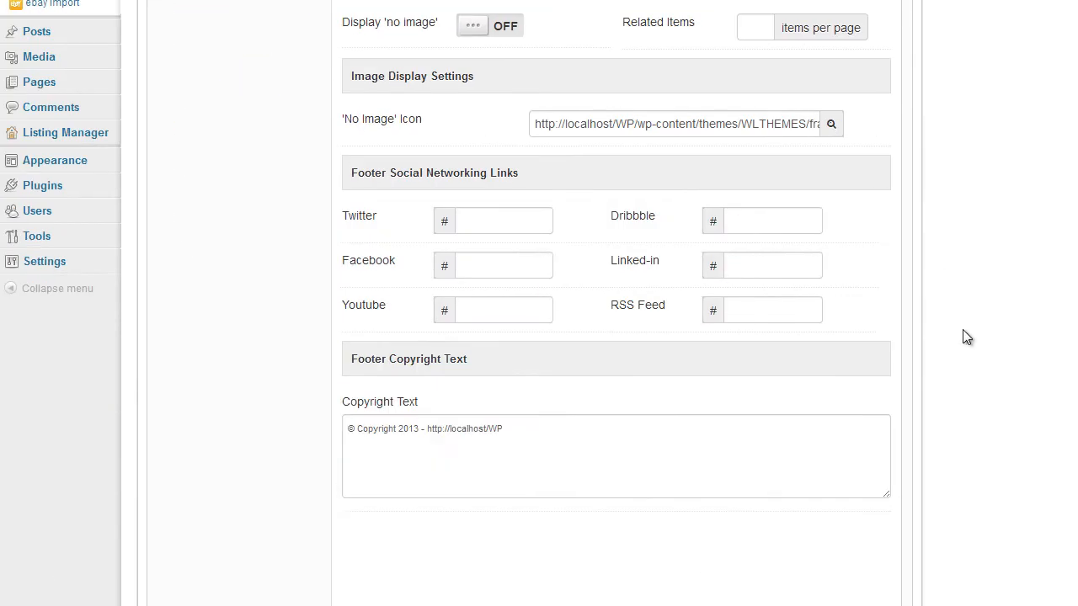
- Turn on Sub Categories in the search results settings, save the changes and reload the Business category results
scroll(966, 337, "up", 5)
left_click(799, 266)
scroll(976, 336, "down", 7)
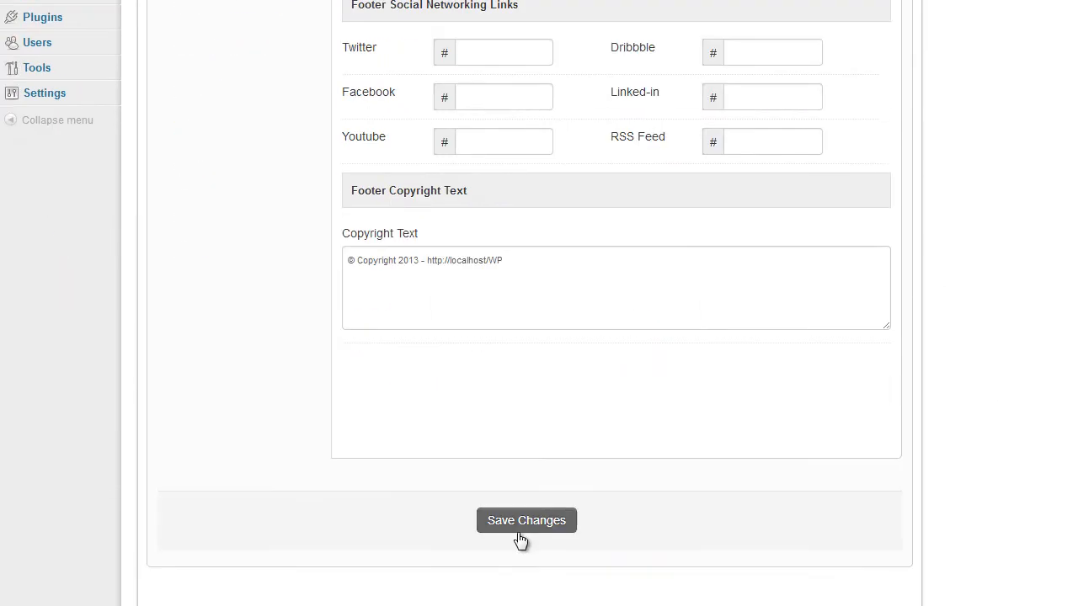
left_click(522, 522)
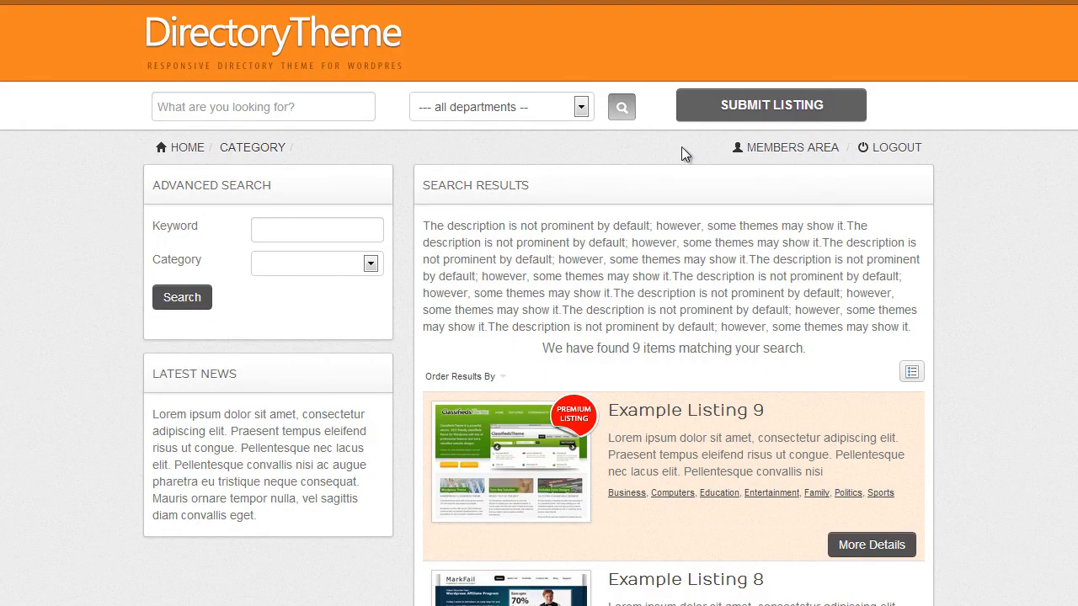
key("F5")
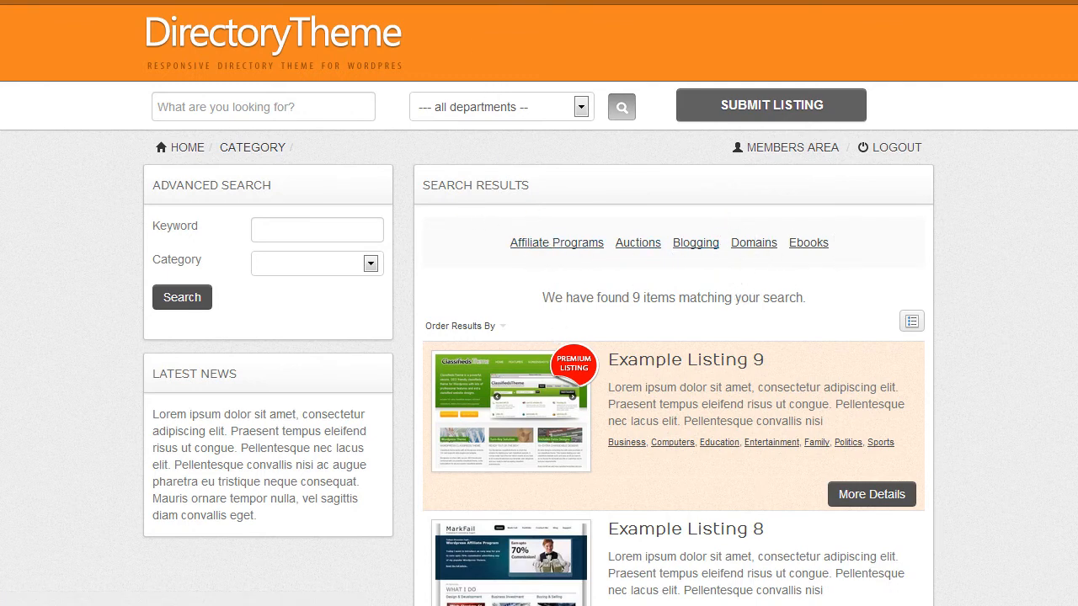
- View the Business category's results from the site's home page and the Listing Manager's list of categories and subcategories
left_click(348, 67)
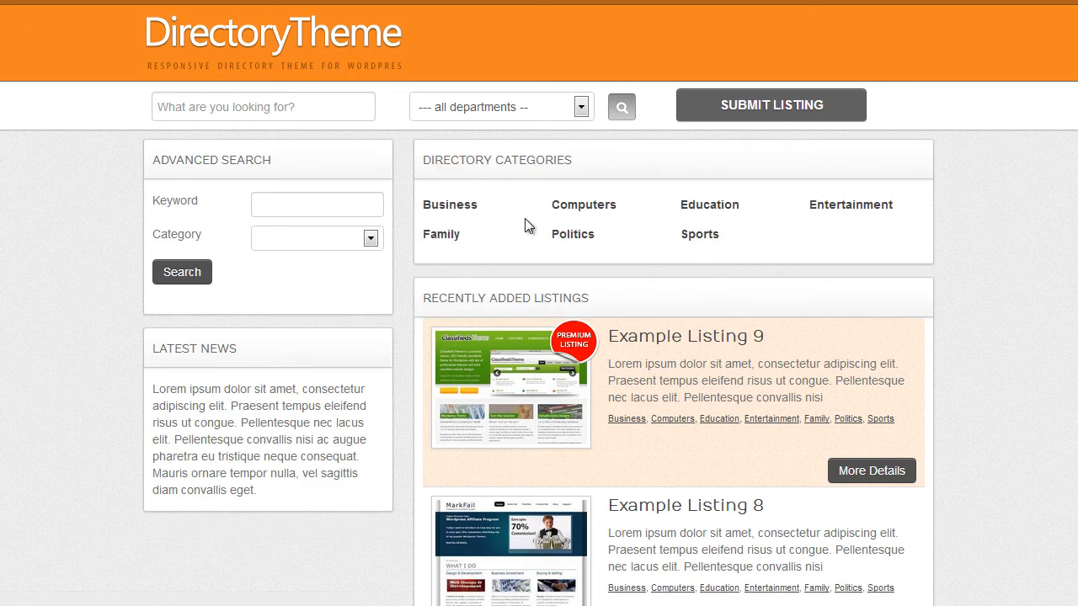
left_click(459, 212)
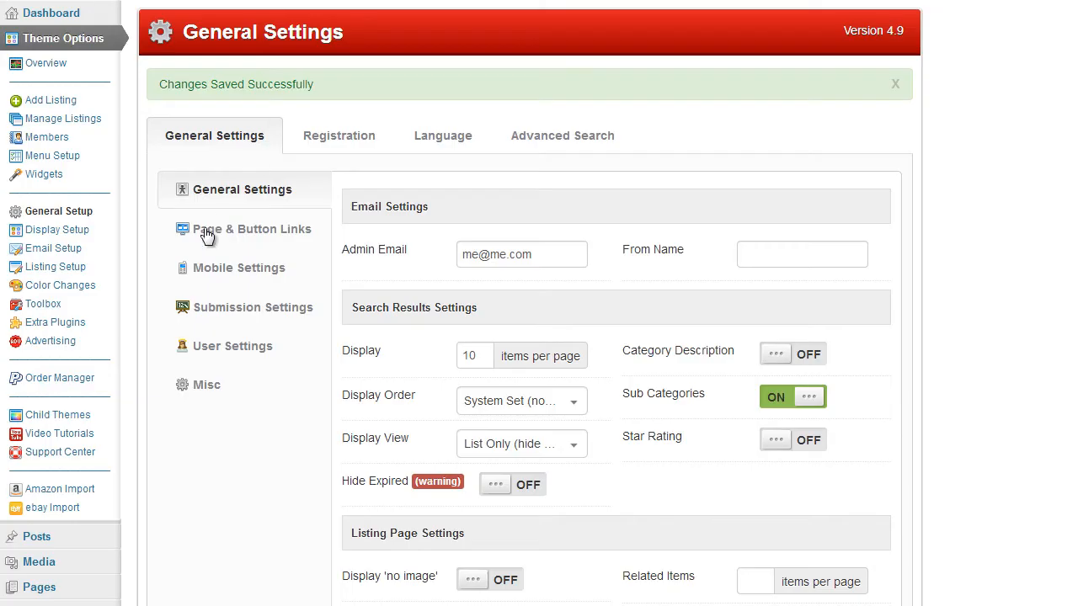
scroll(156, 291, "down", 3)
mouse_move(112, 385)
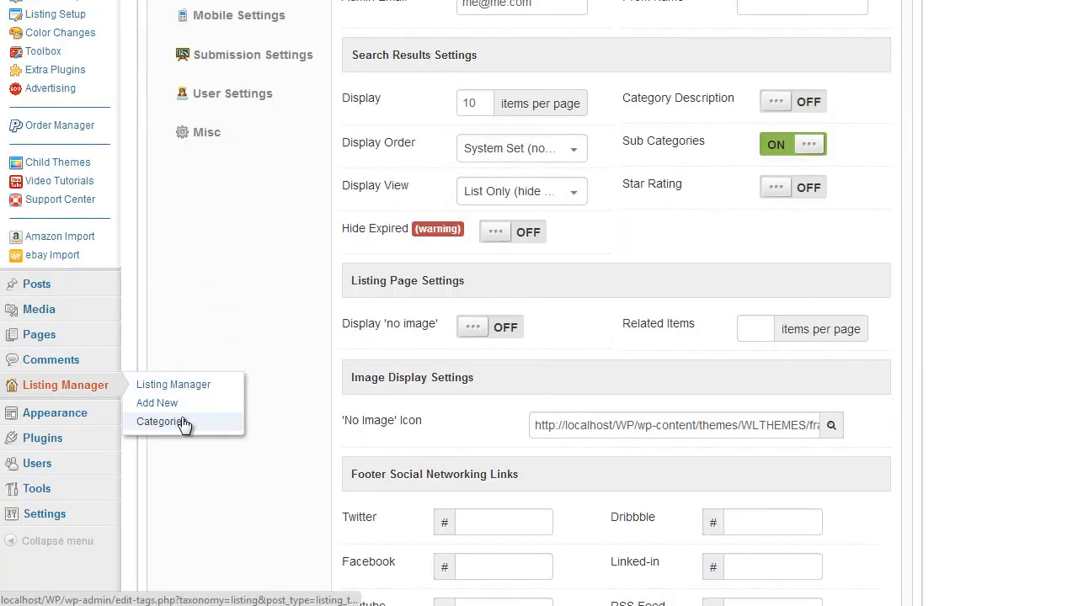
left_click(160, 421)
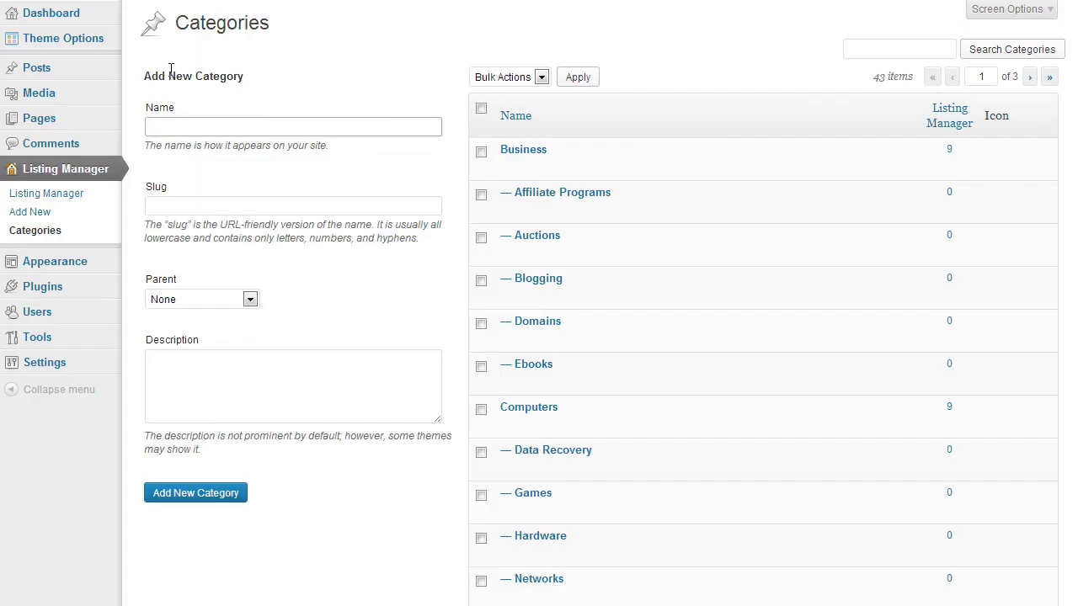
- Return to the theme's General Setup options and turn off Sub Categories in the search results settings
mouse_move(80, 39)
left_click(197, 179)
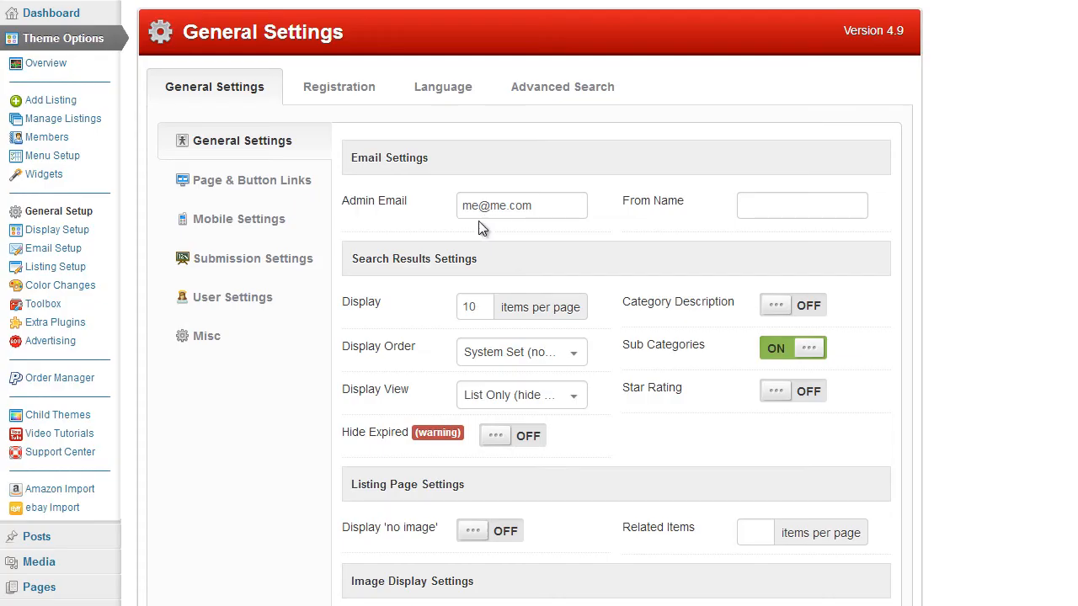
scroll(962, 364, "down", 1)
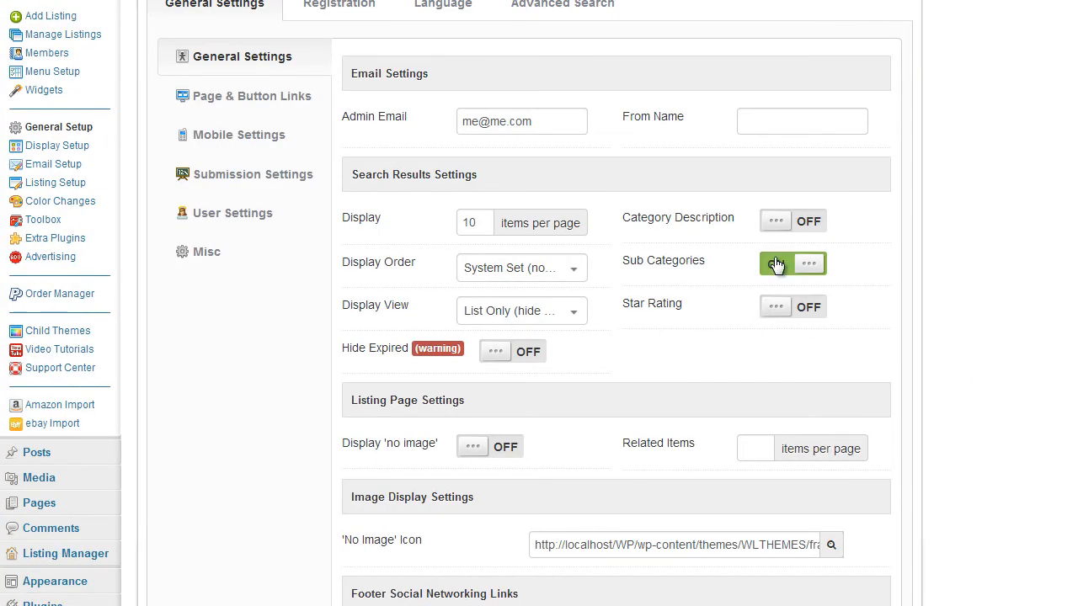
left_click(770, 266)
- Turn on Star Rating in the search results settings and save the changes
scroll(889, 312, "down", 1)
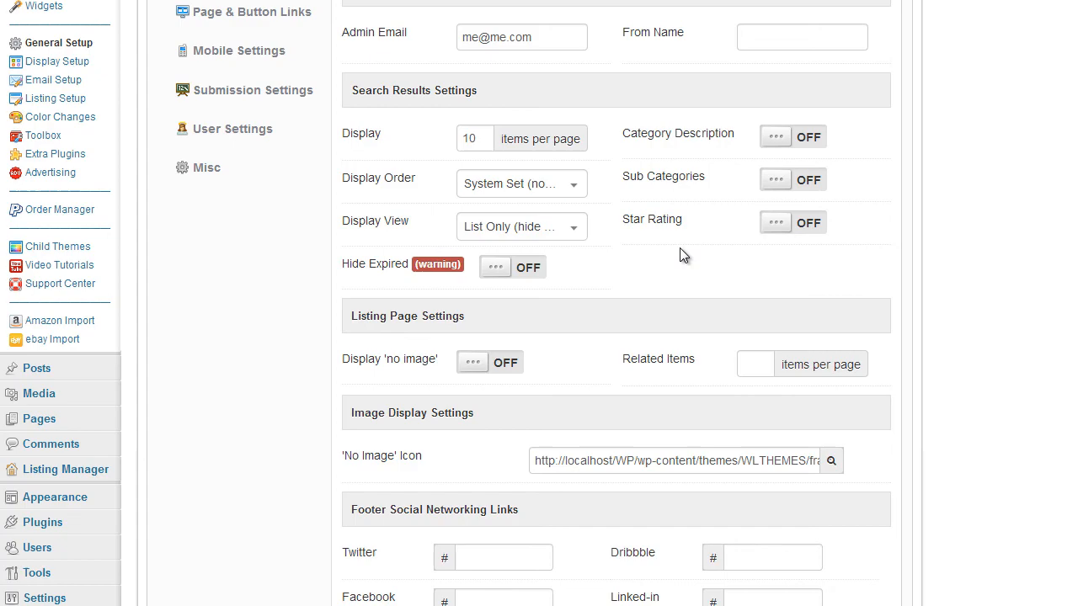
left_click(812, 226)
scroll(960, 312, "down", 7)
left_click(493, 457)
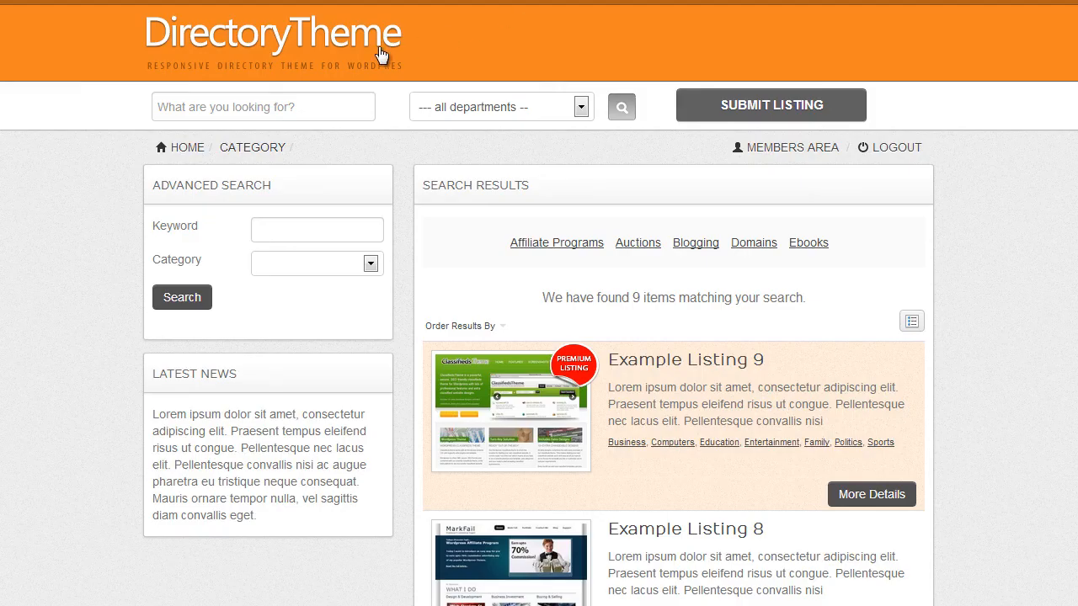
- Open the site's home page and examine the star ratings under the recently added listings
left_click(380, 55)
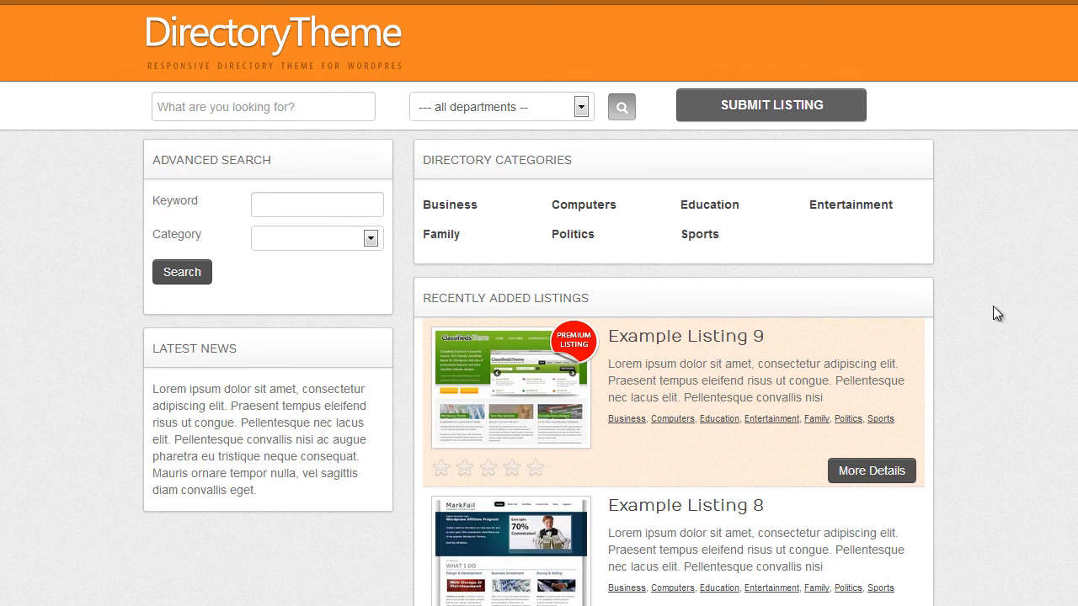
scroll(982, 310, "down", 1)
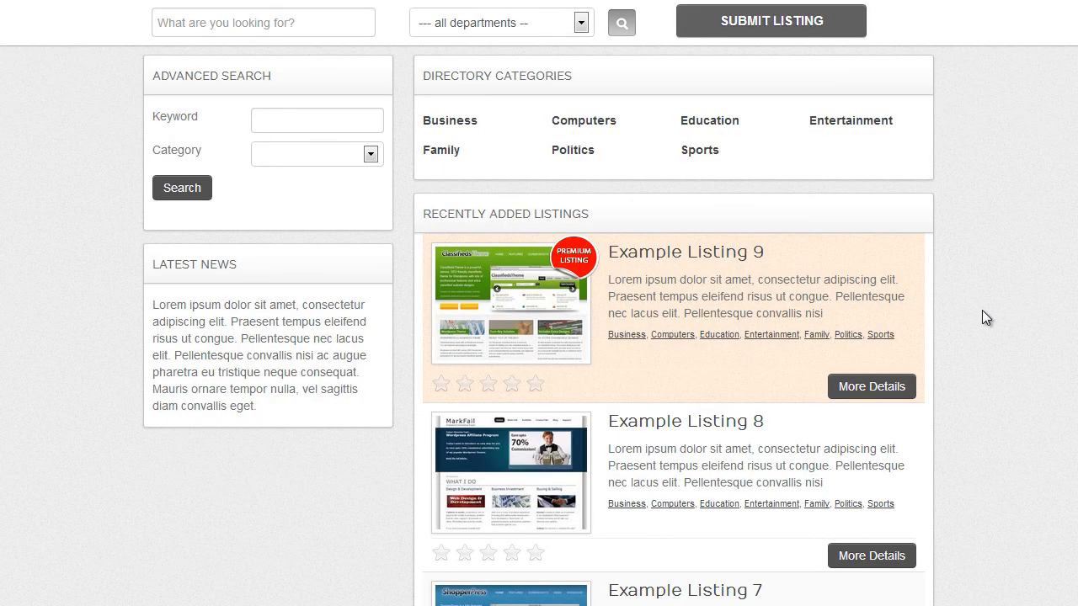
scroll(986, 317, "down", 1)
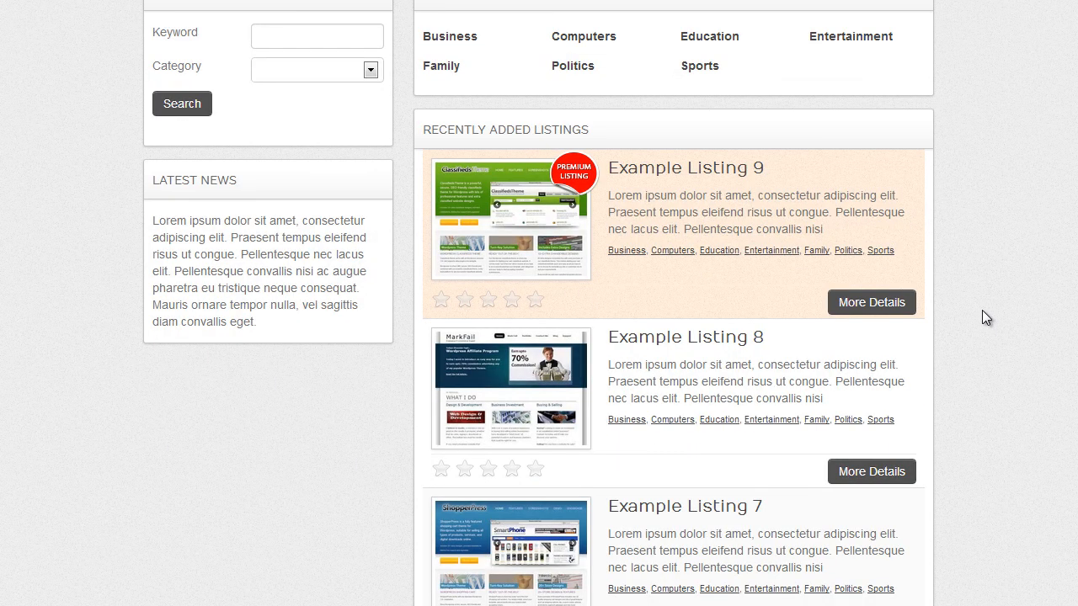
scroll(986, 318, "up", 1)
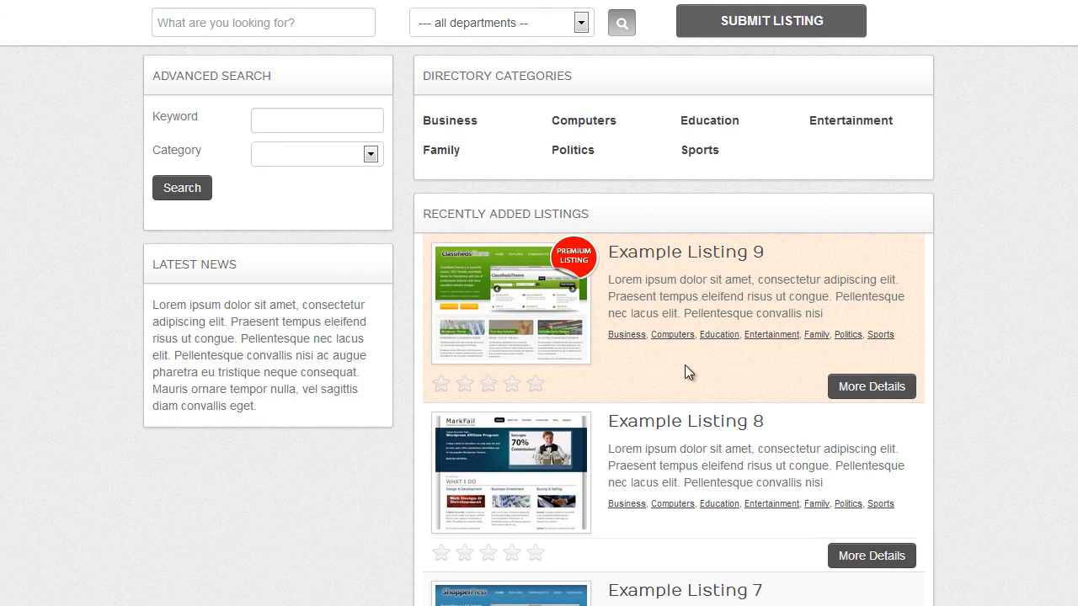
scroll(695, 367, "down", 2)
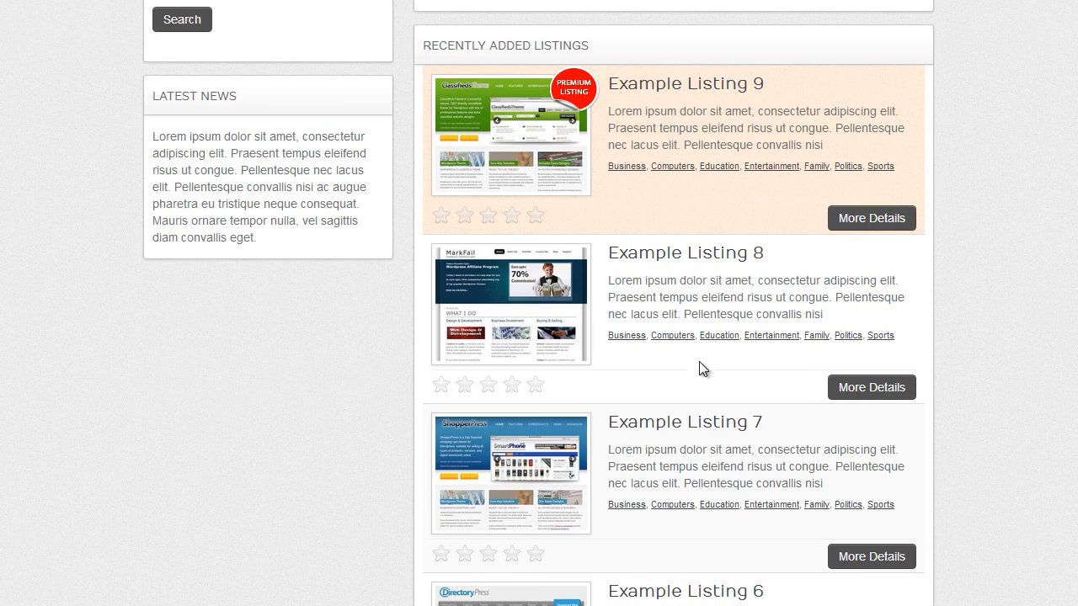
scroll(699, 368, "down", 1)
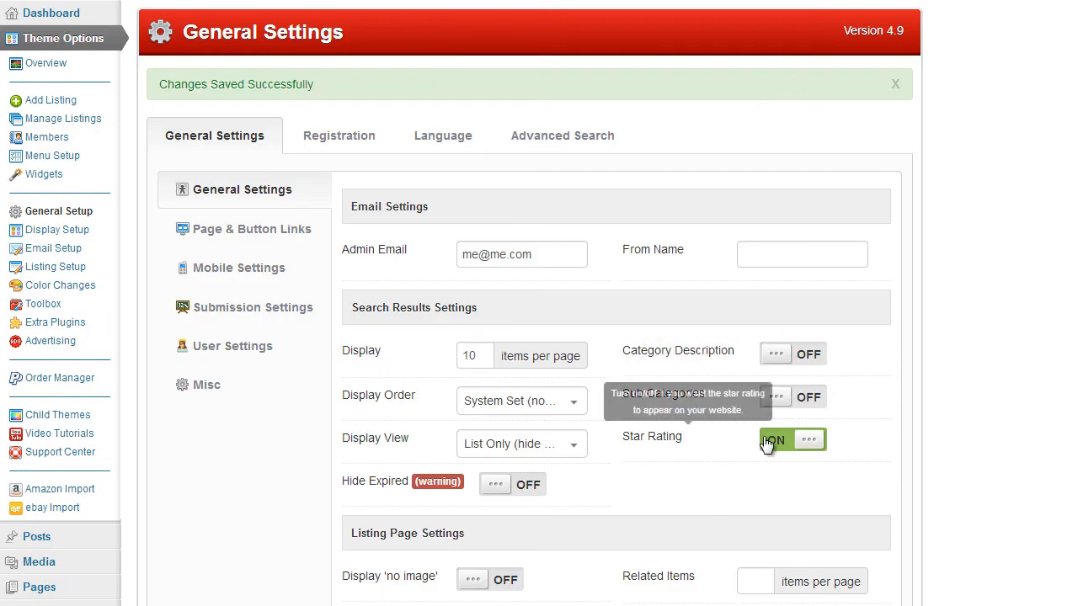
- Turn off Star Rating in the search results settings, save the changes and reload the site's home page
left_click(768, 440)
scroll(926, 421, "down", 10)
scroll(964, 414, "down", 3)
left_click(522, 433)
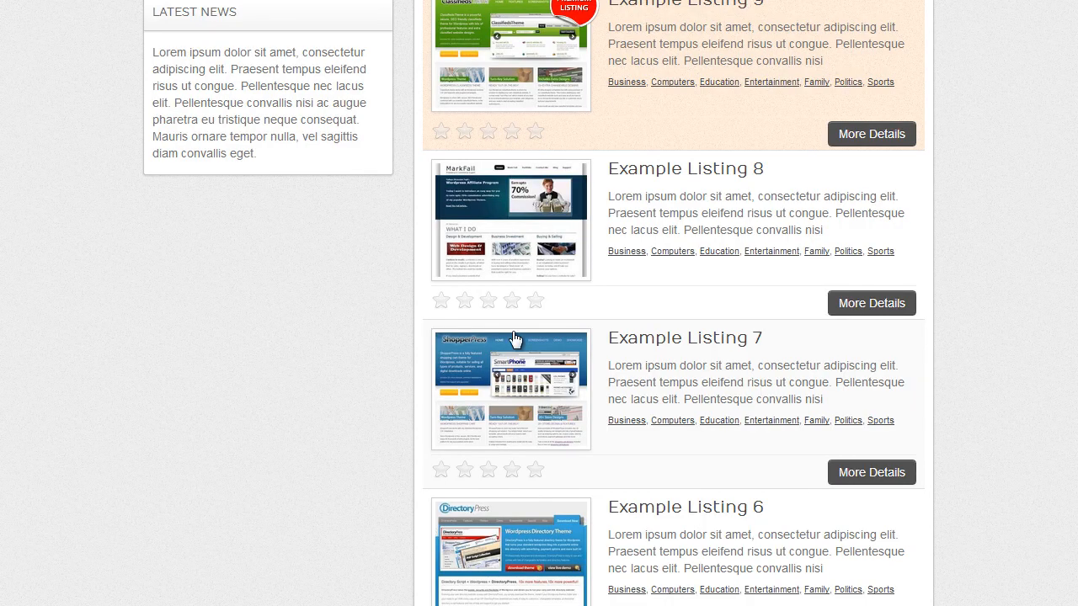
key("F5")
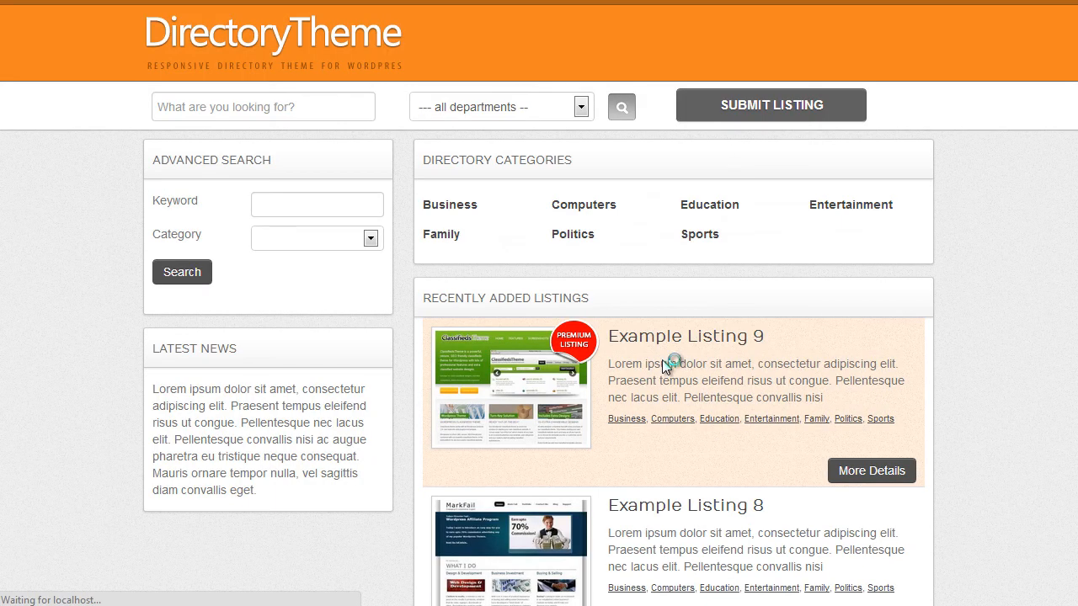
scroll(673, 366, "down", 3)
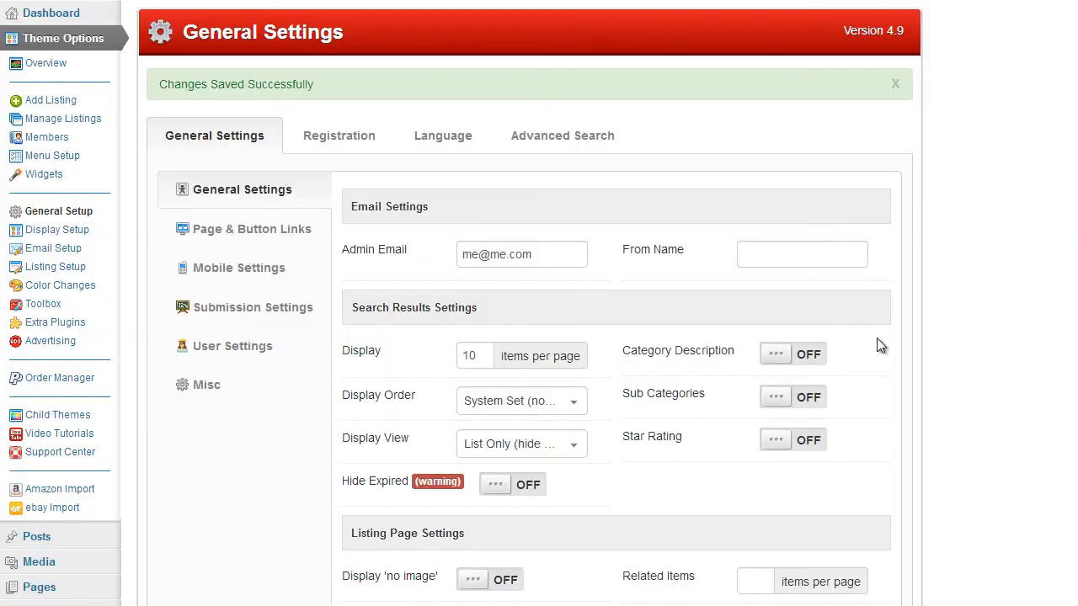
- Turn Star Rating back on, save the changes and return to the recently added listings on the home page
left_click(814, 449)
scroll(957, 409, "down", 10)
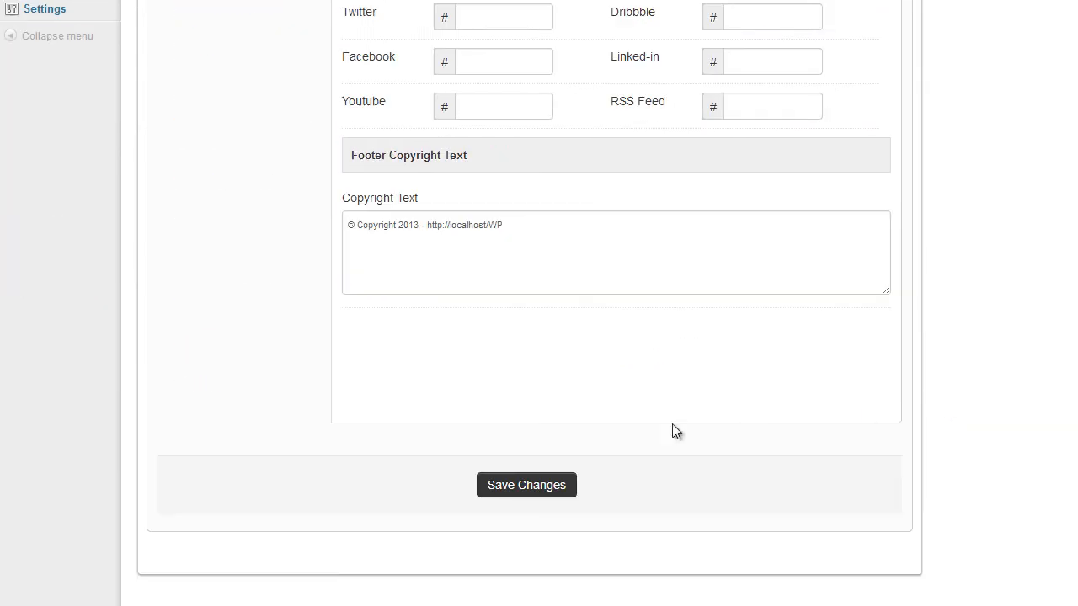
left_click(566, 486)
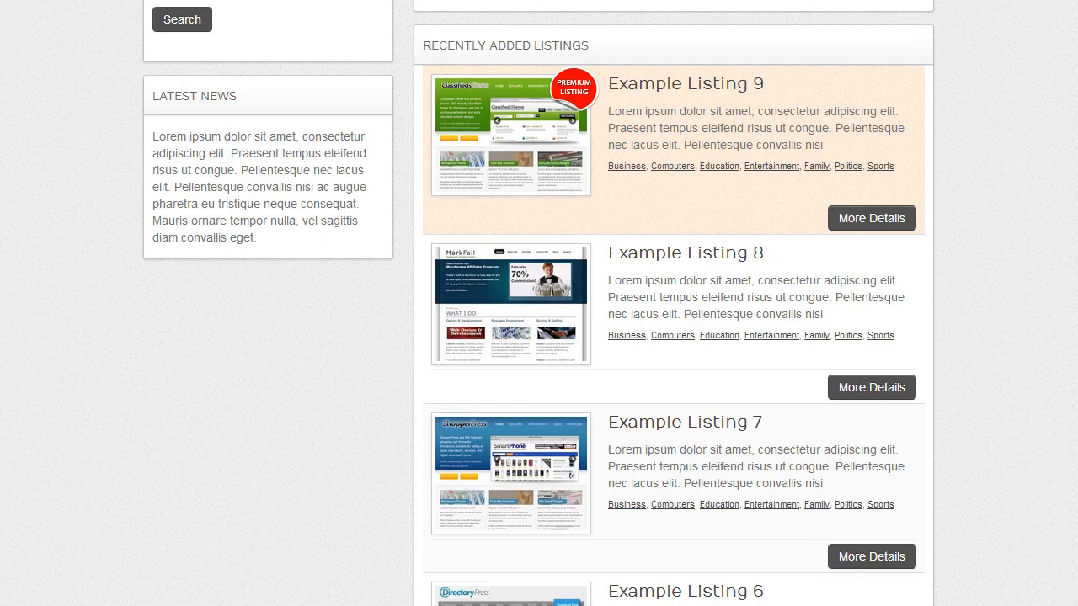
scroll(890, 314, "up", 1)
scroll(957, 320, "up", 2)
scroll(954, 317, "down", 2)
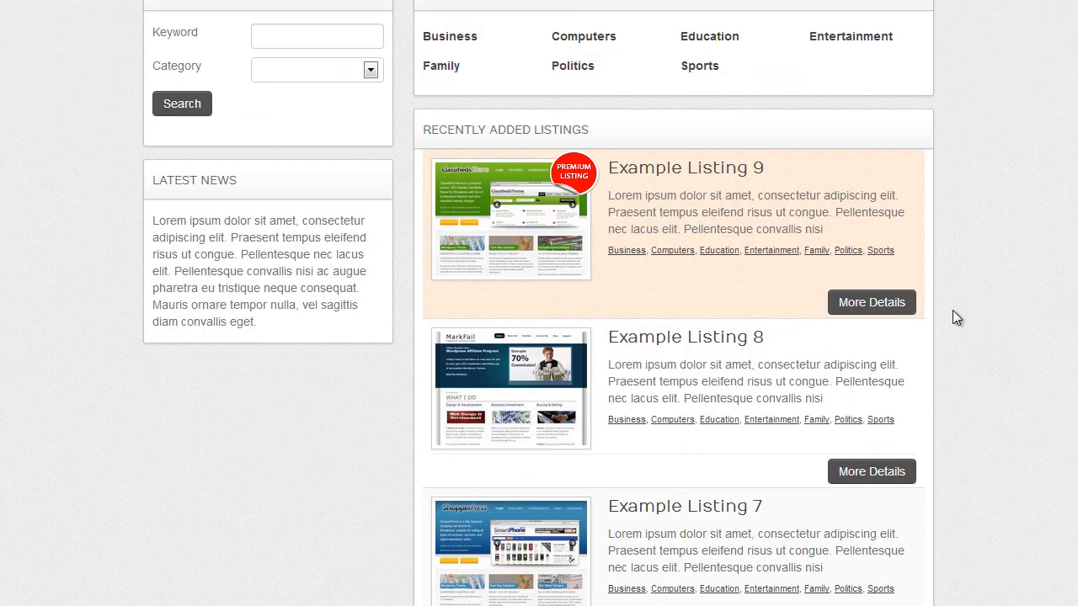